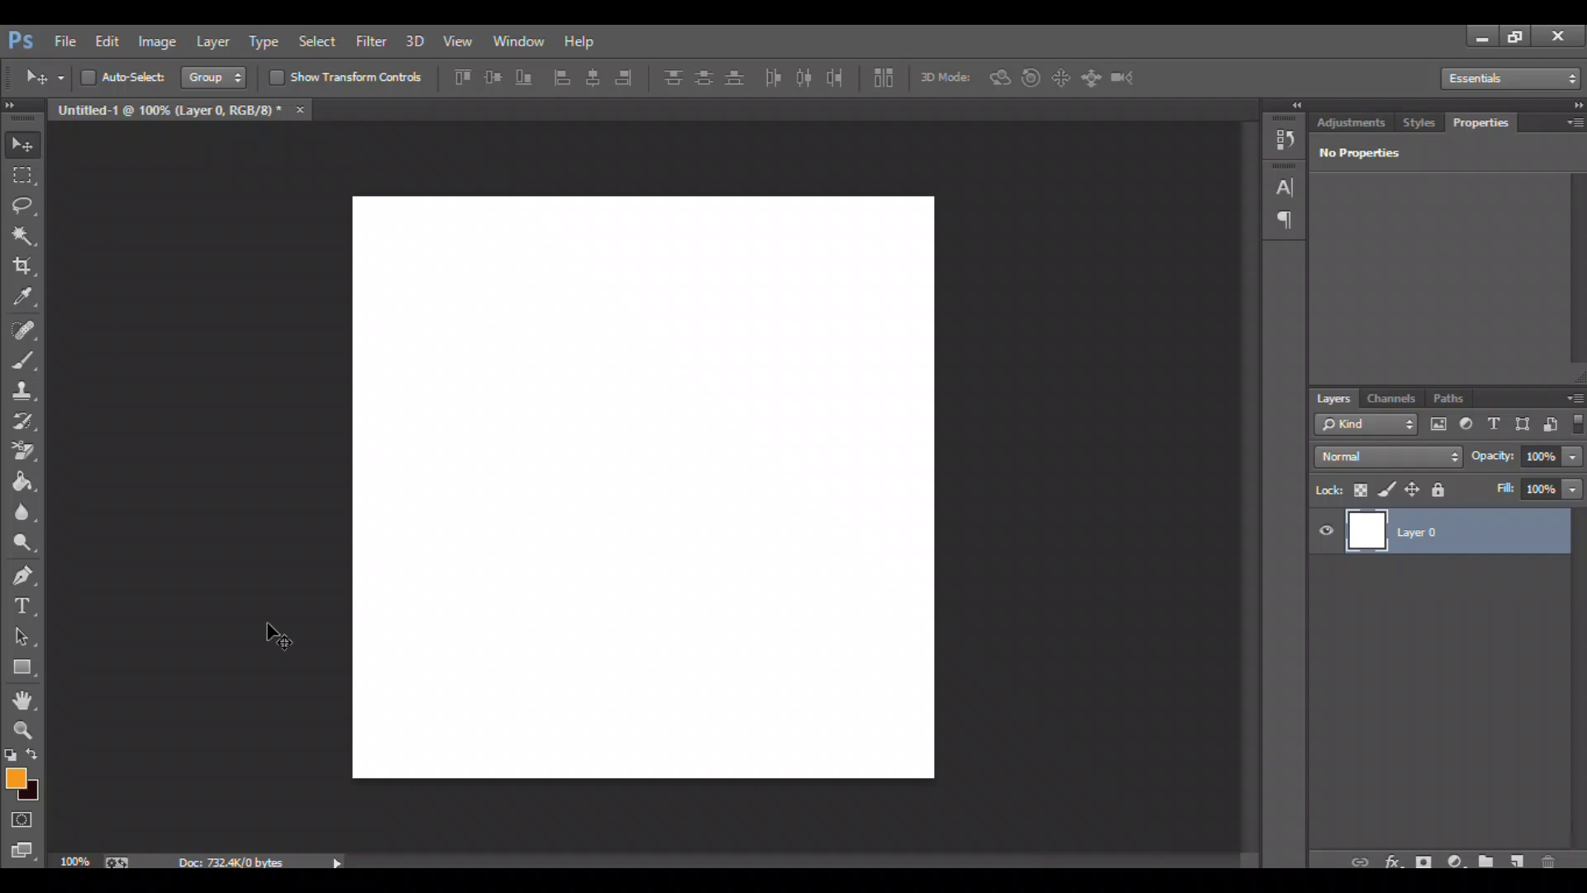
Activate the Rectangle Tool with the U shortcut
key("u")
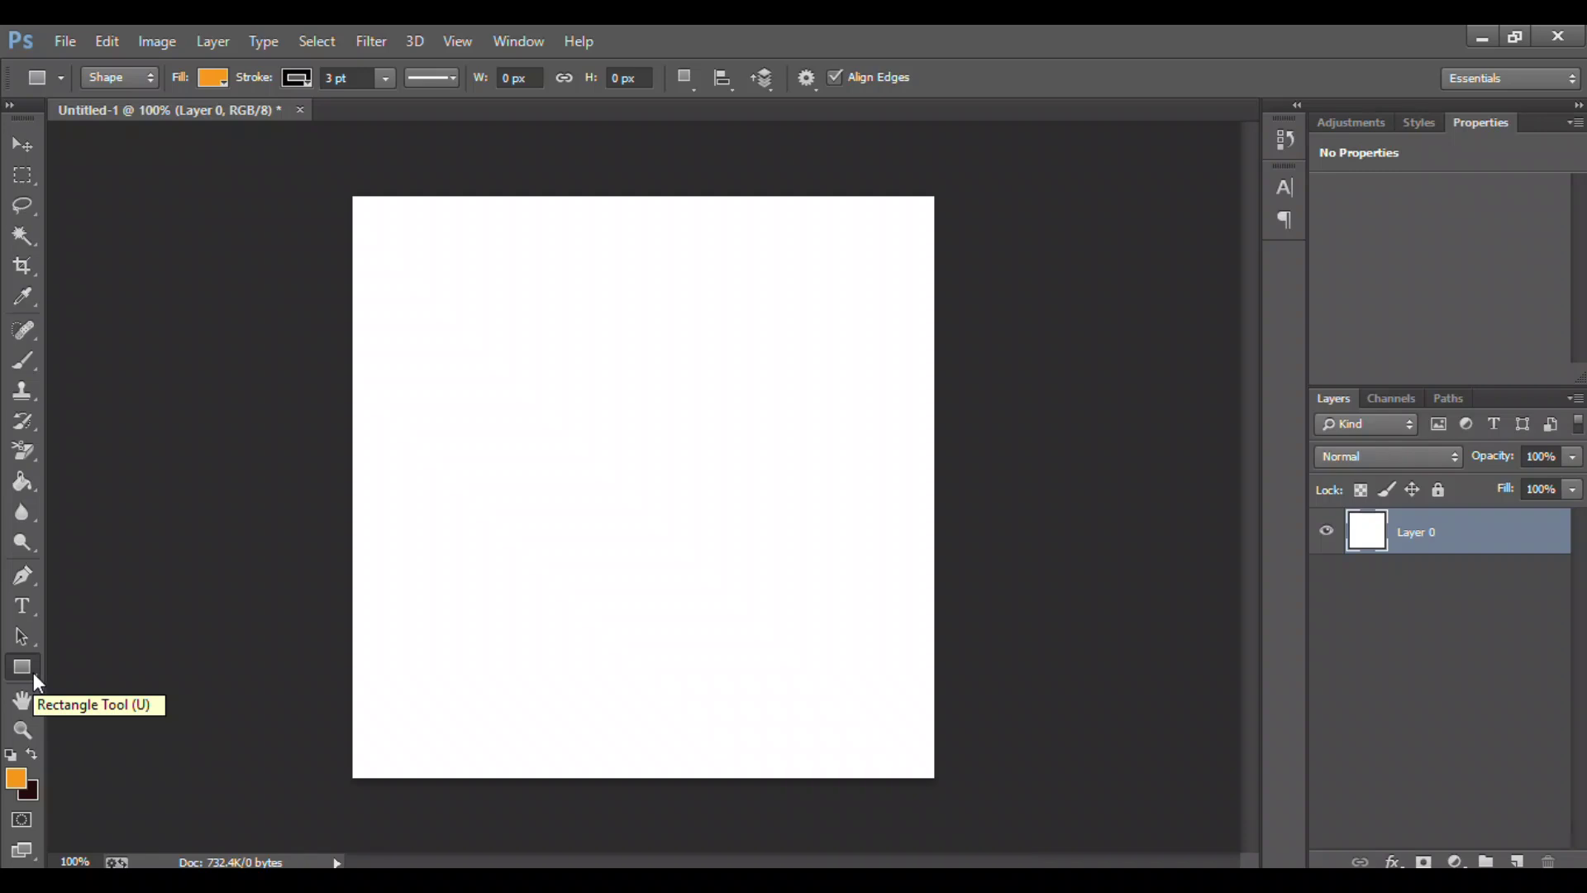
Cycle through the Line, Rectangle and Rounded Rectangle tools, then show the full shape tool list
key("shift+u")
key("shift+u")
key("shift+u")
key("shift+u")
key("shift+u")
key("shift+u")
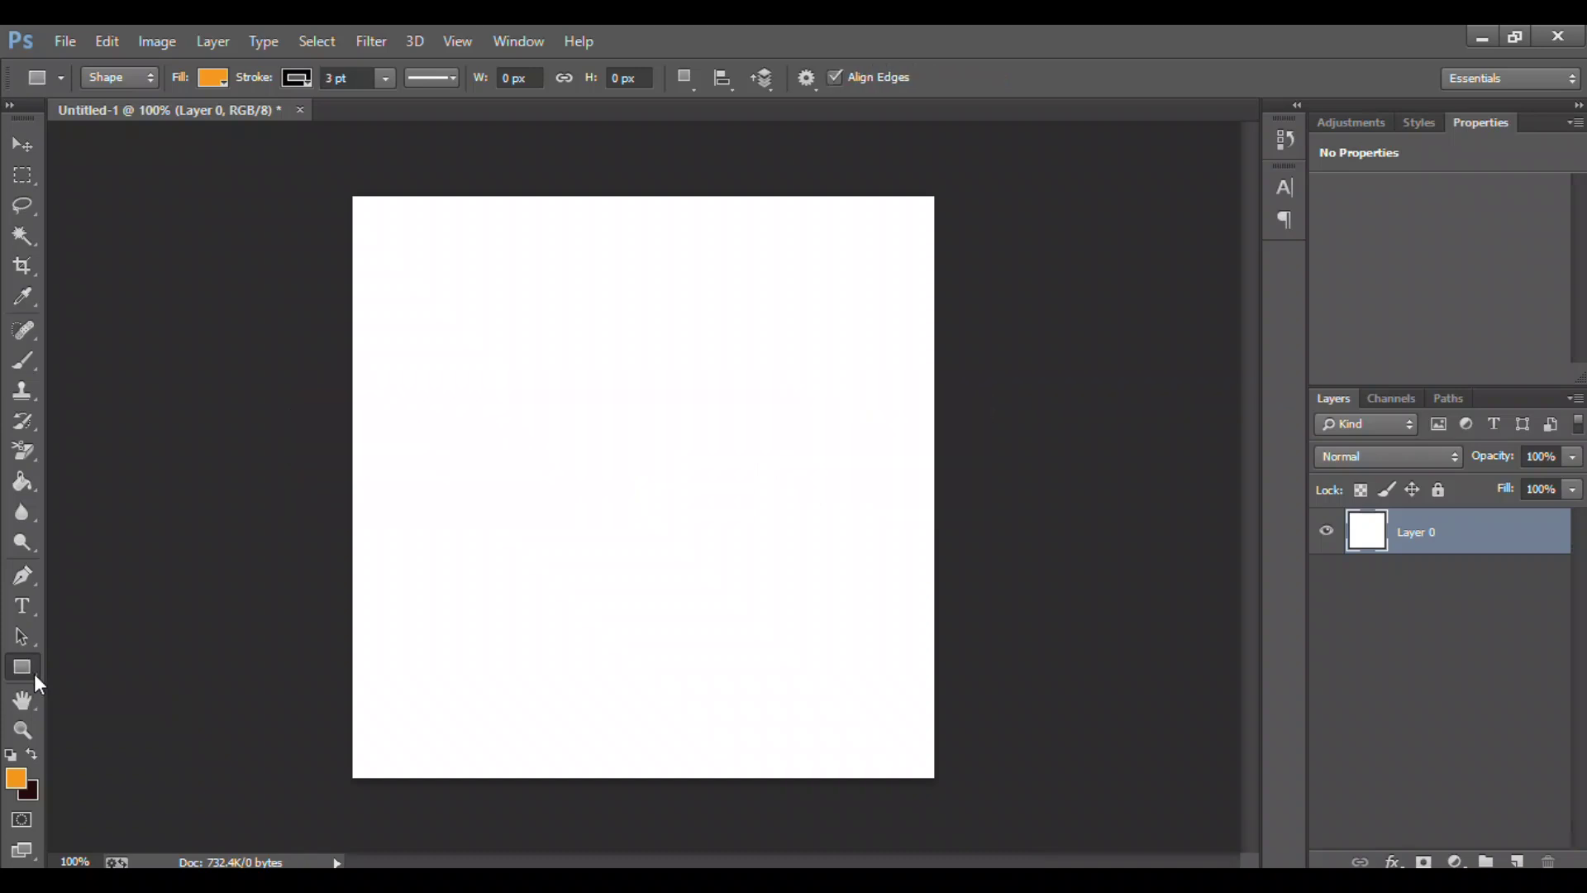
key("shift+u")
key("shift+u")
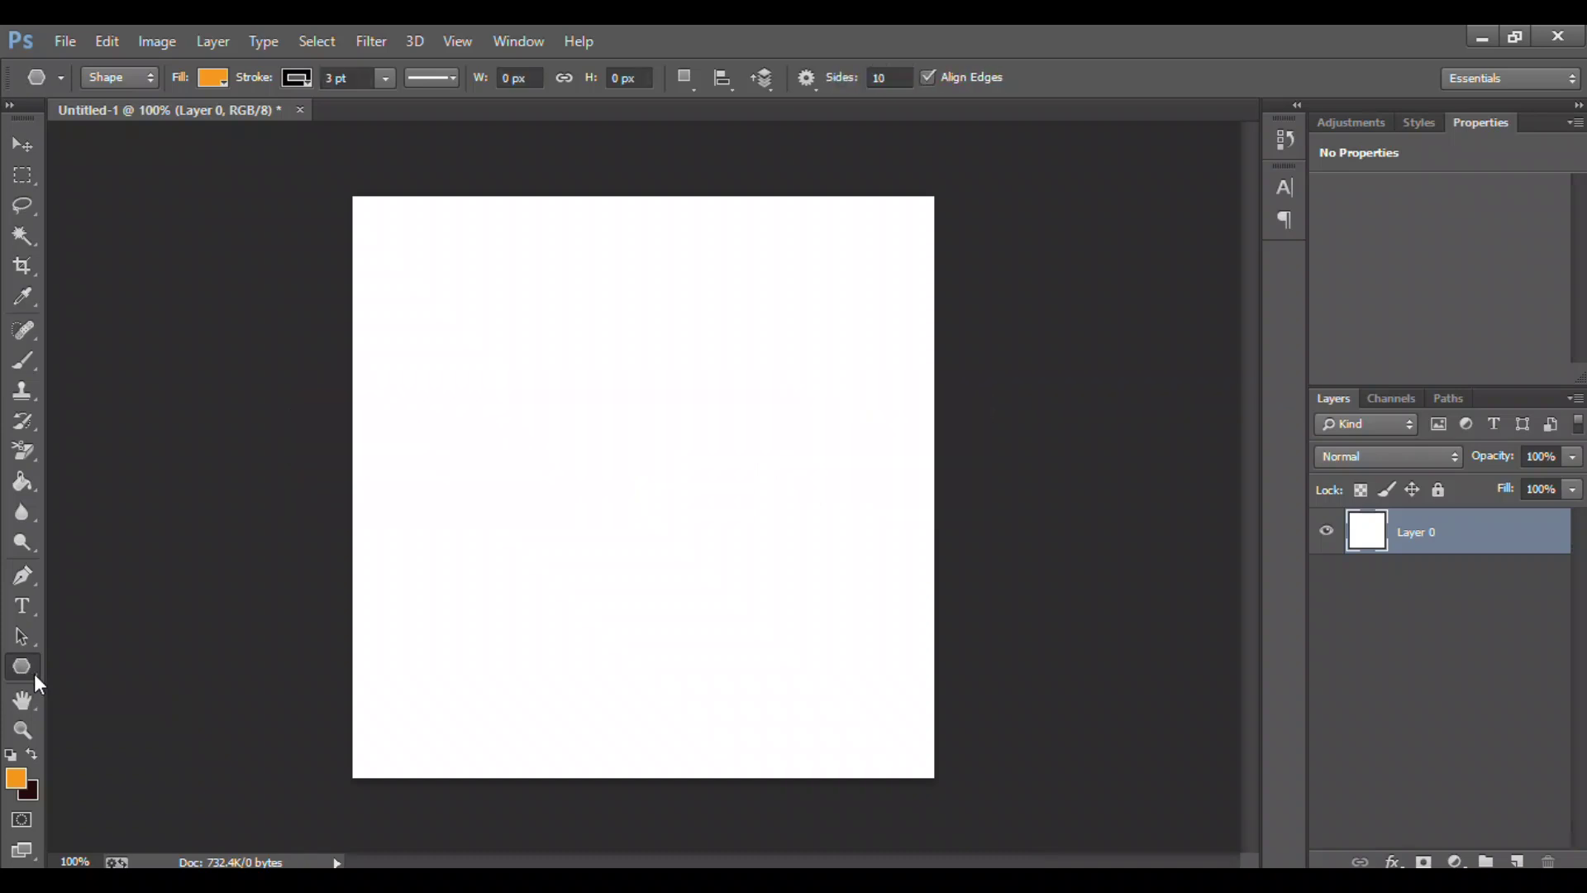
key("shift+u")
key("shift+u")
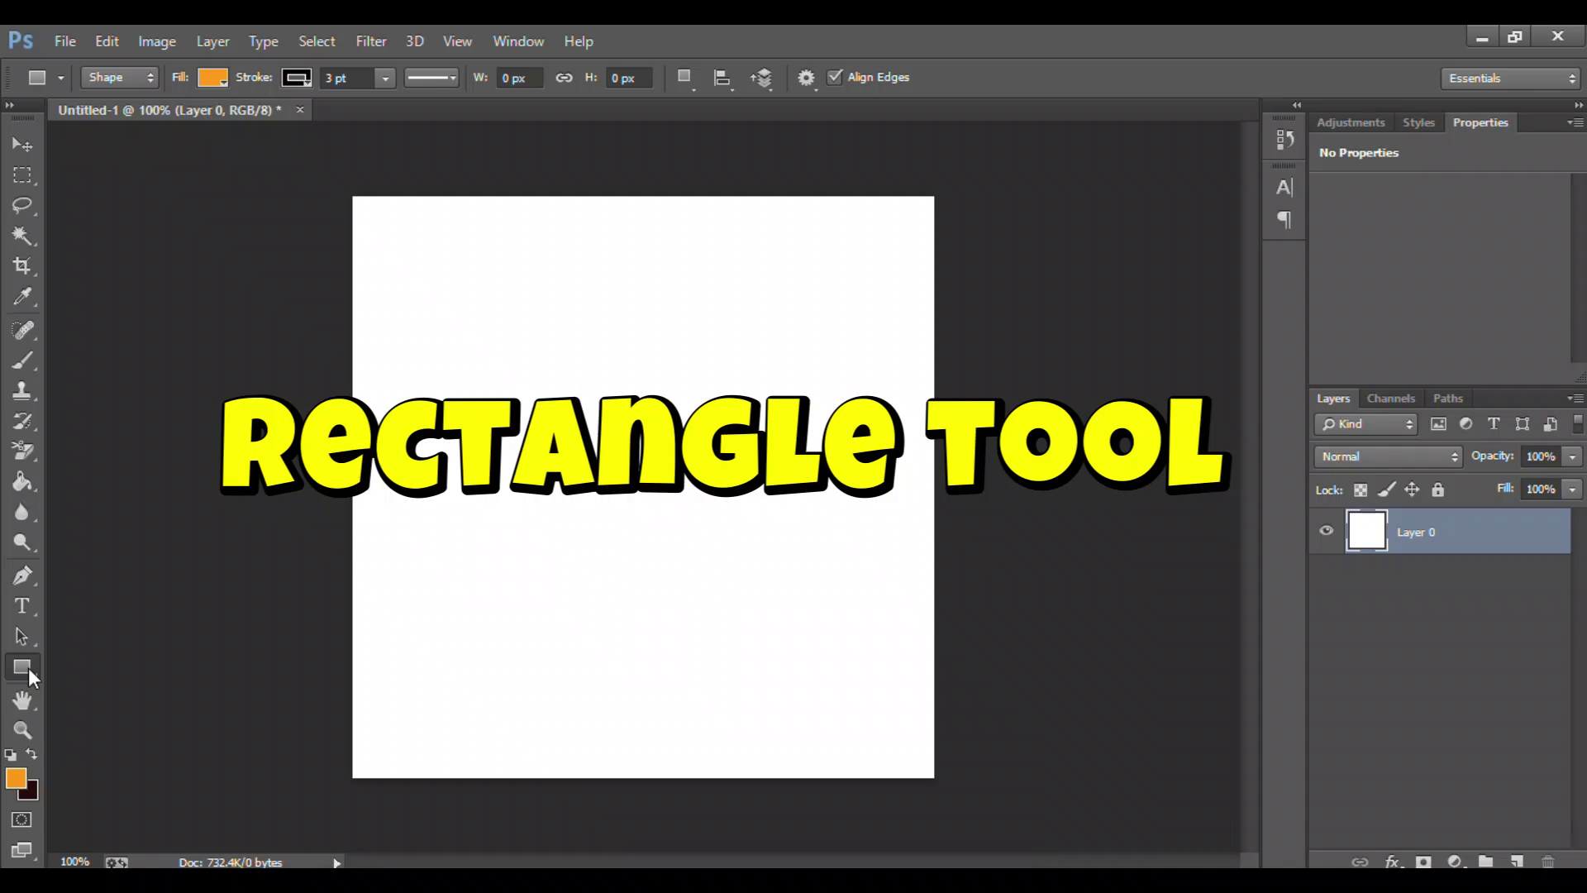
right_click(28, 670)
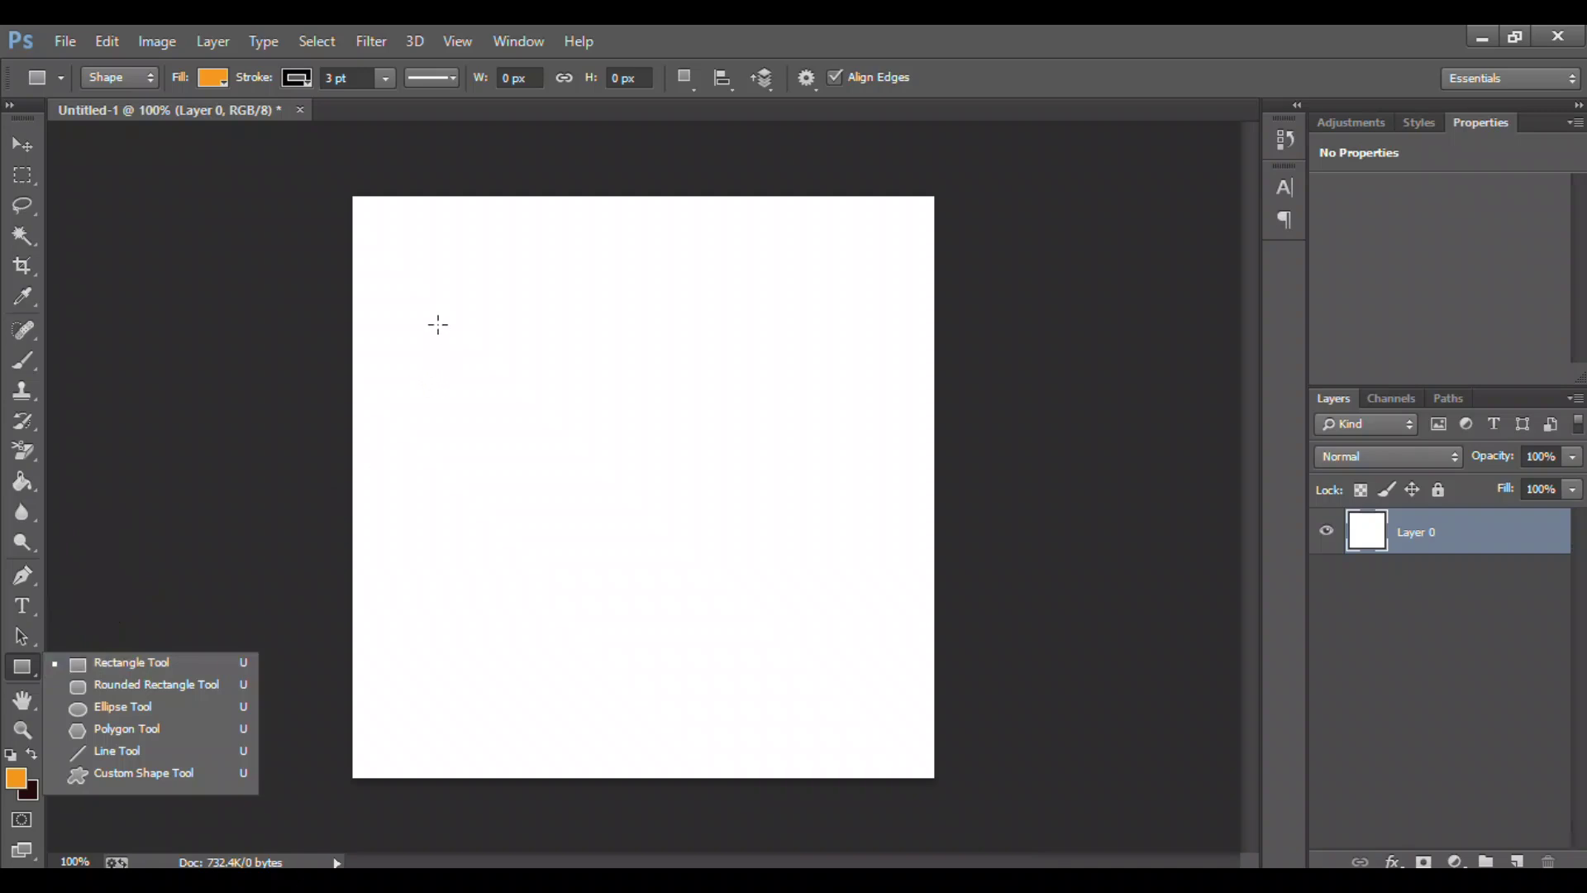
Draw a 174 × 162 px orange rectangle with a 3 pt black stroke near the canvas top left
left_click_drag(431, 282, 693, 487)
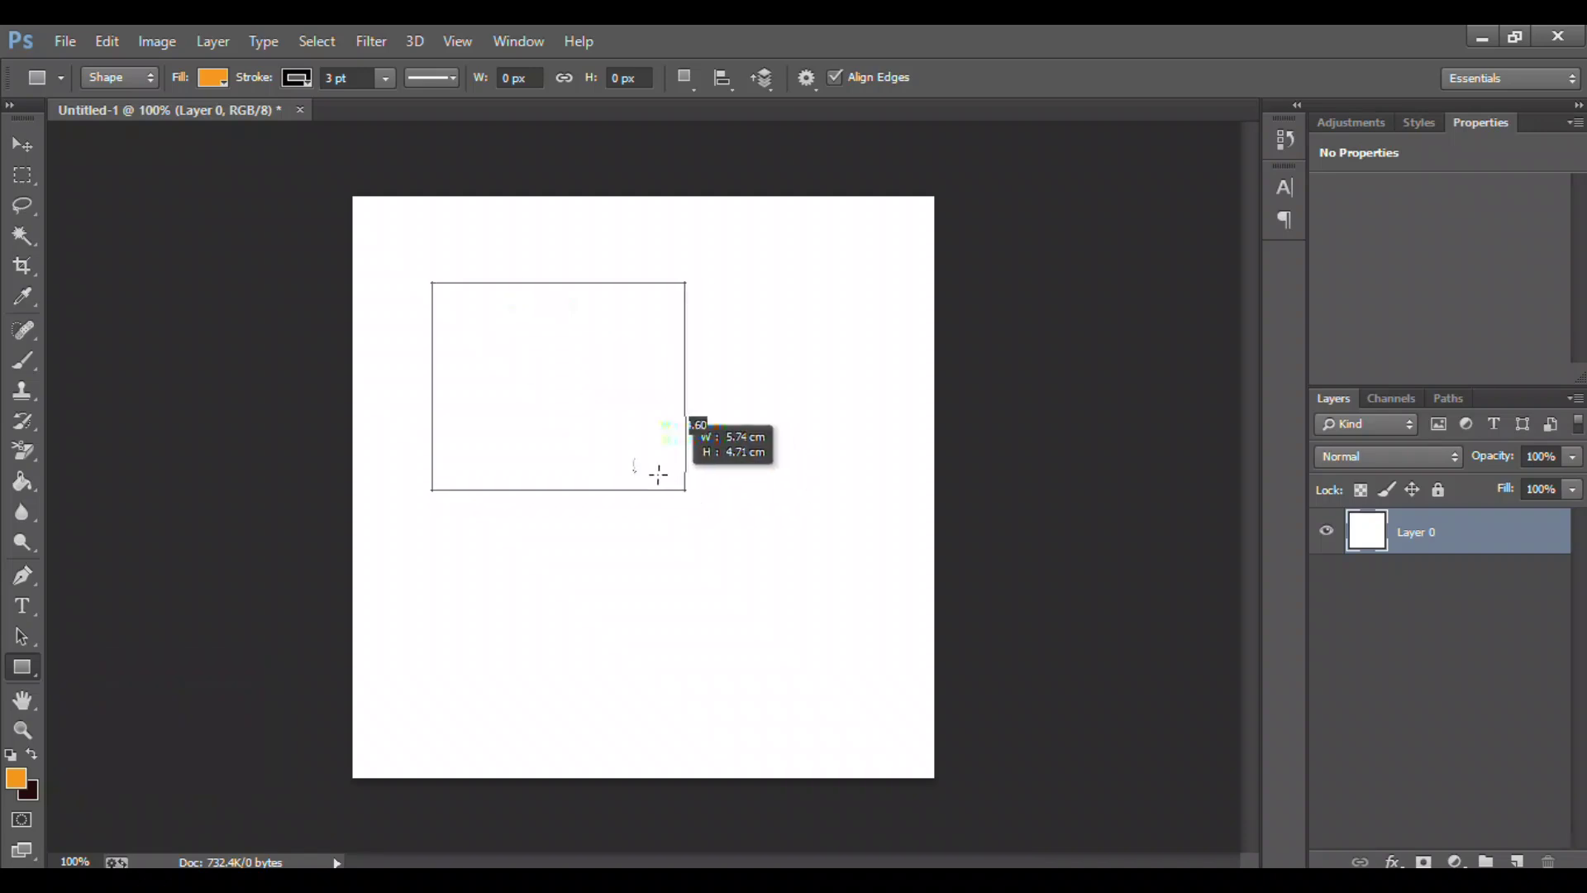
left_click_drag(693, 488, 634, 471)
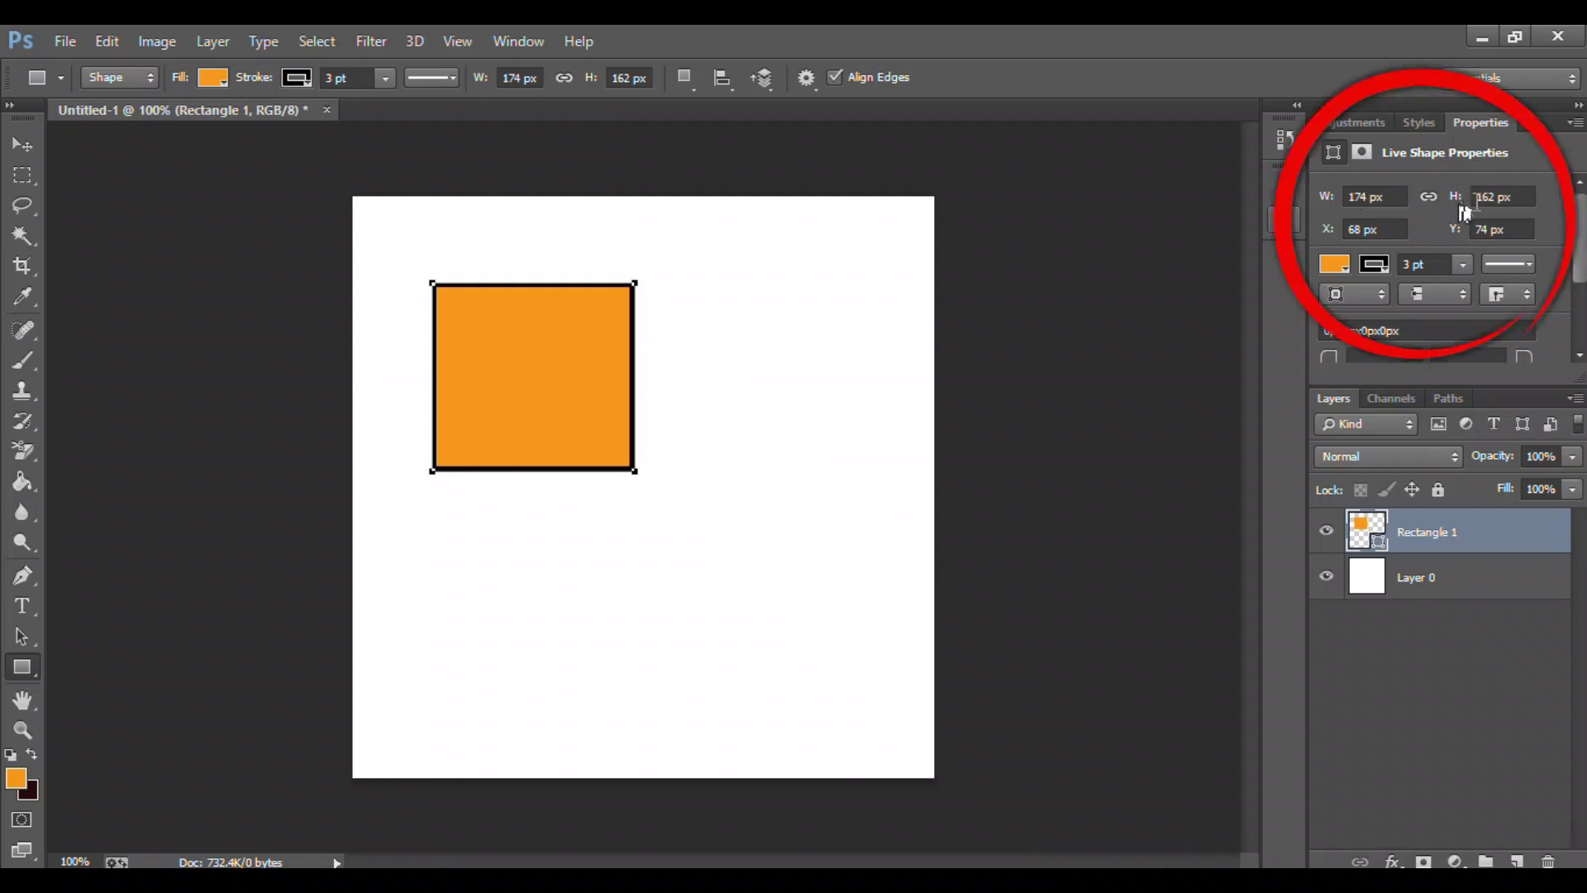
Set the rectangle's width to 162 px, making it a 162 × 162 px square
left_click(1378, 196)
left_click_drag(1372, 196, 1346, 196)
type("162")
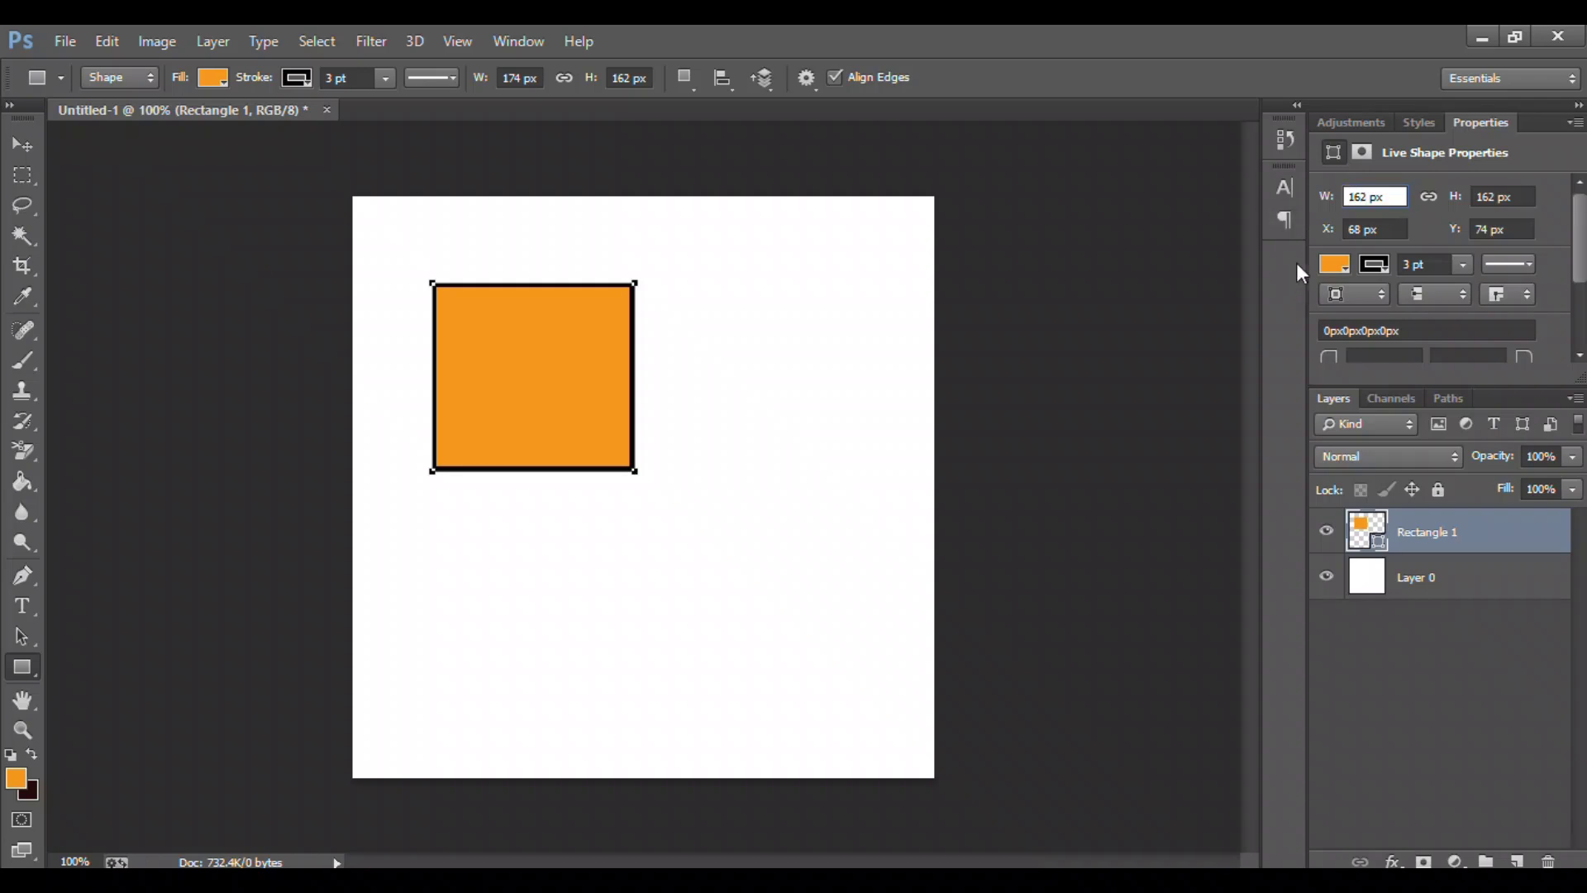
key("Return")
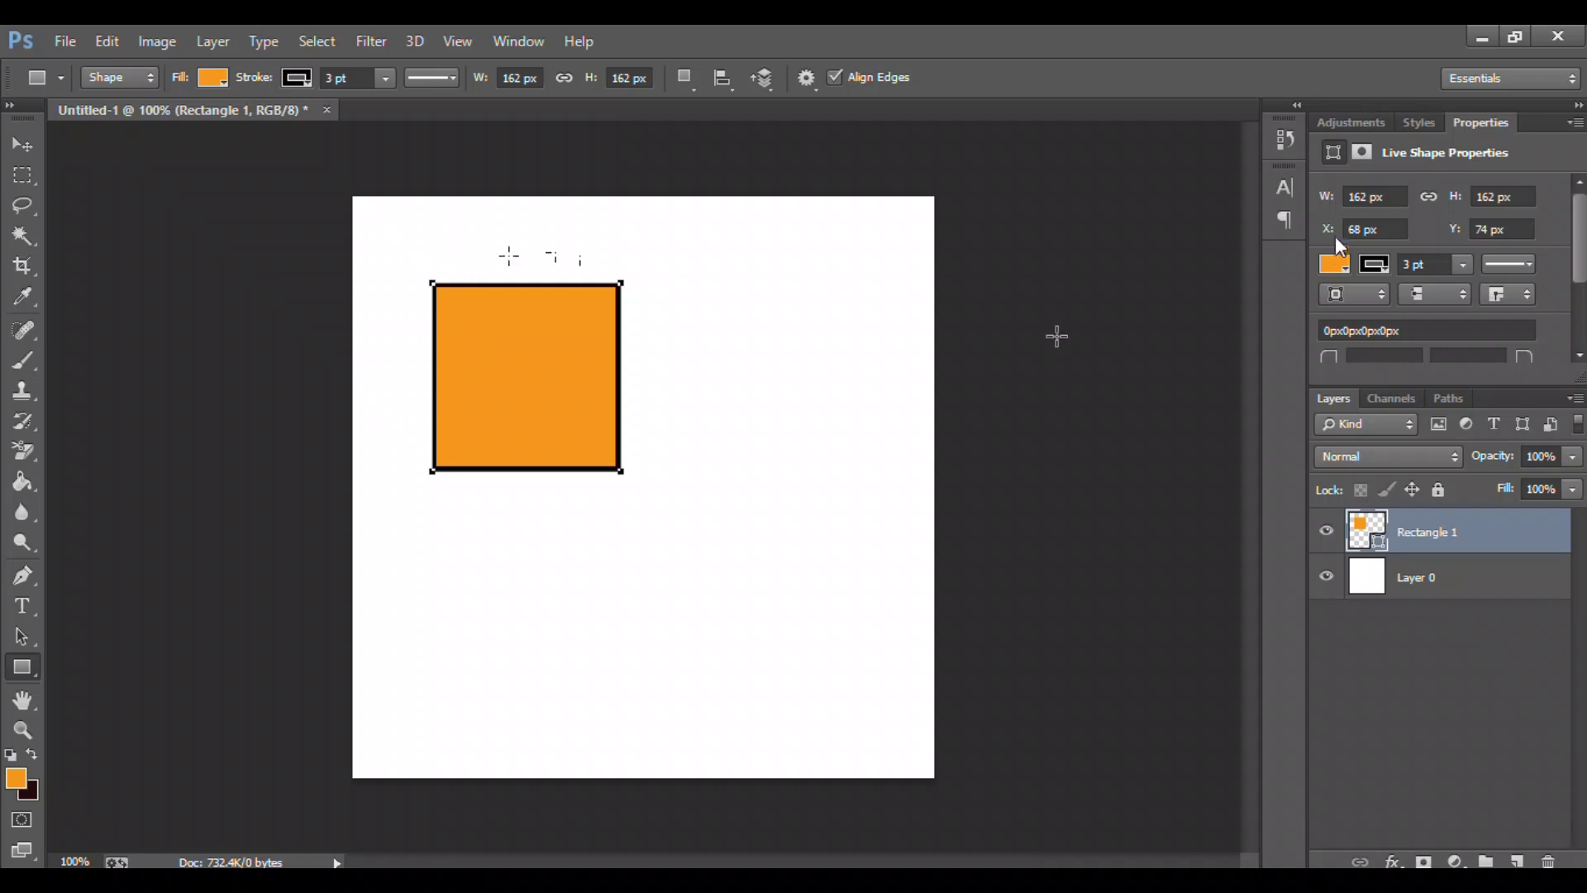
Move the square to X 103 px, Y 95 px and bring up its fill colour swatches
mouse_move(1325, 233)
left_mouse_down()
mouse_move(1370, 216)
mouse_move(1483, 233)
mouse_move(1479, 217)
left_mouse_up()
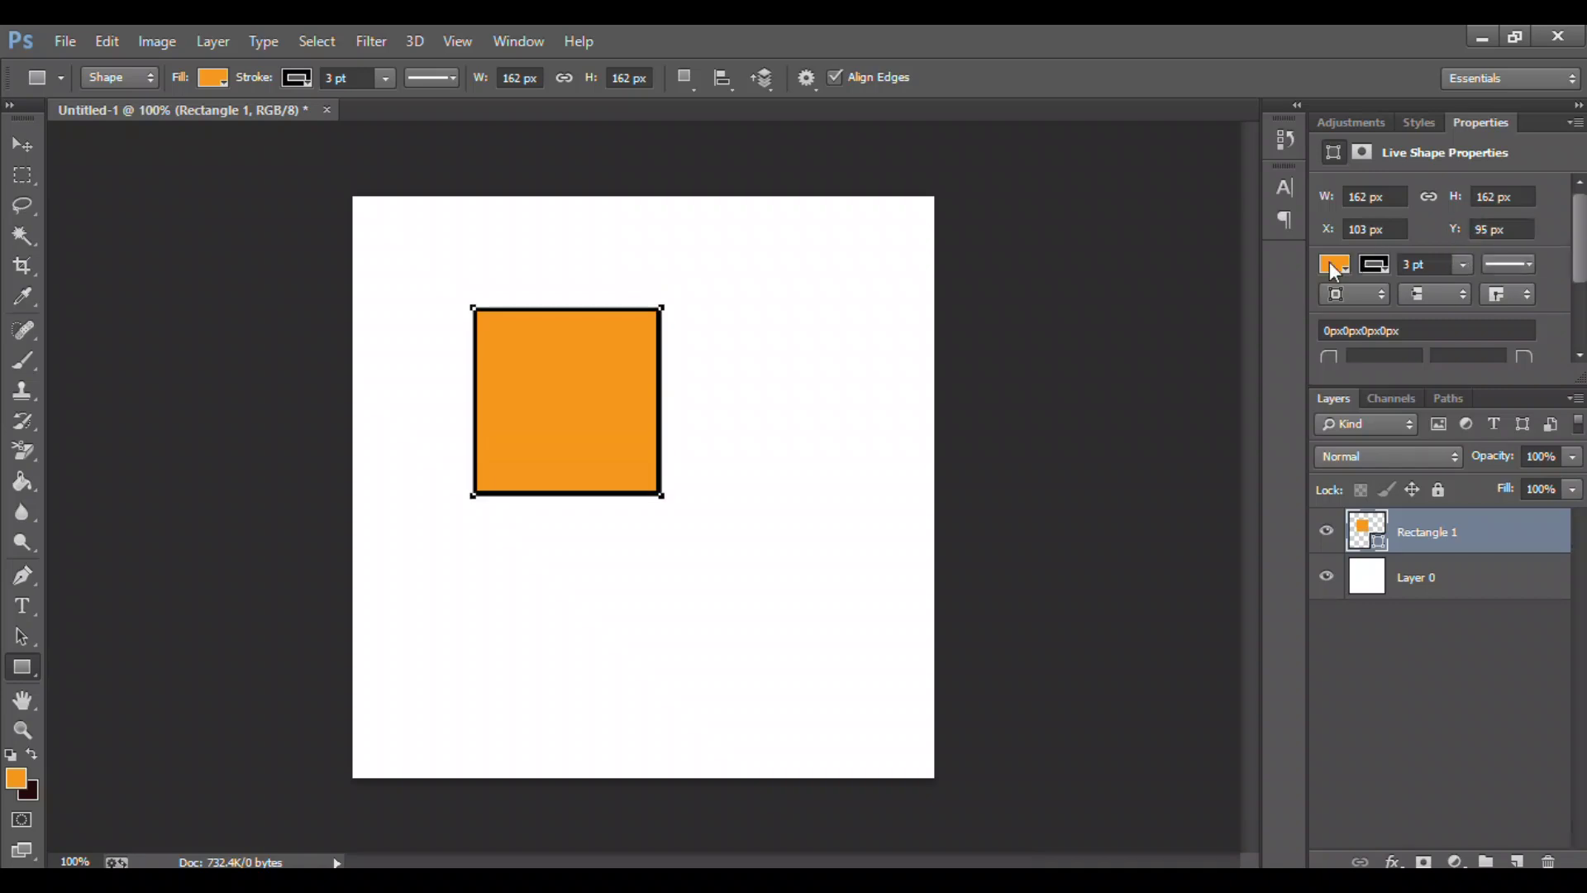
left_click(1333, 265)
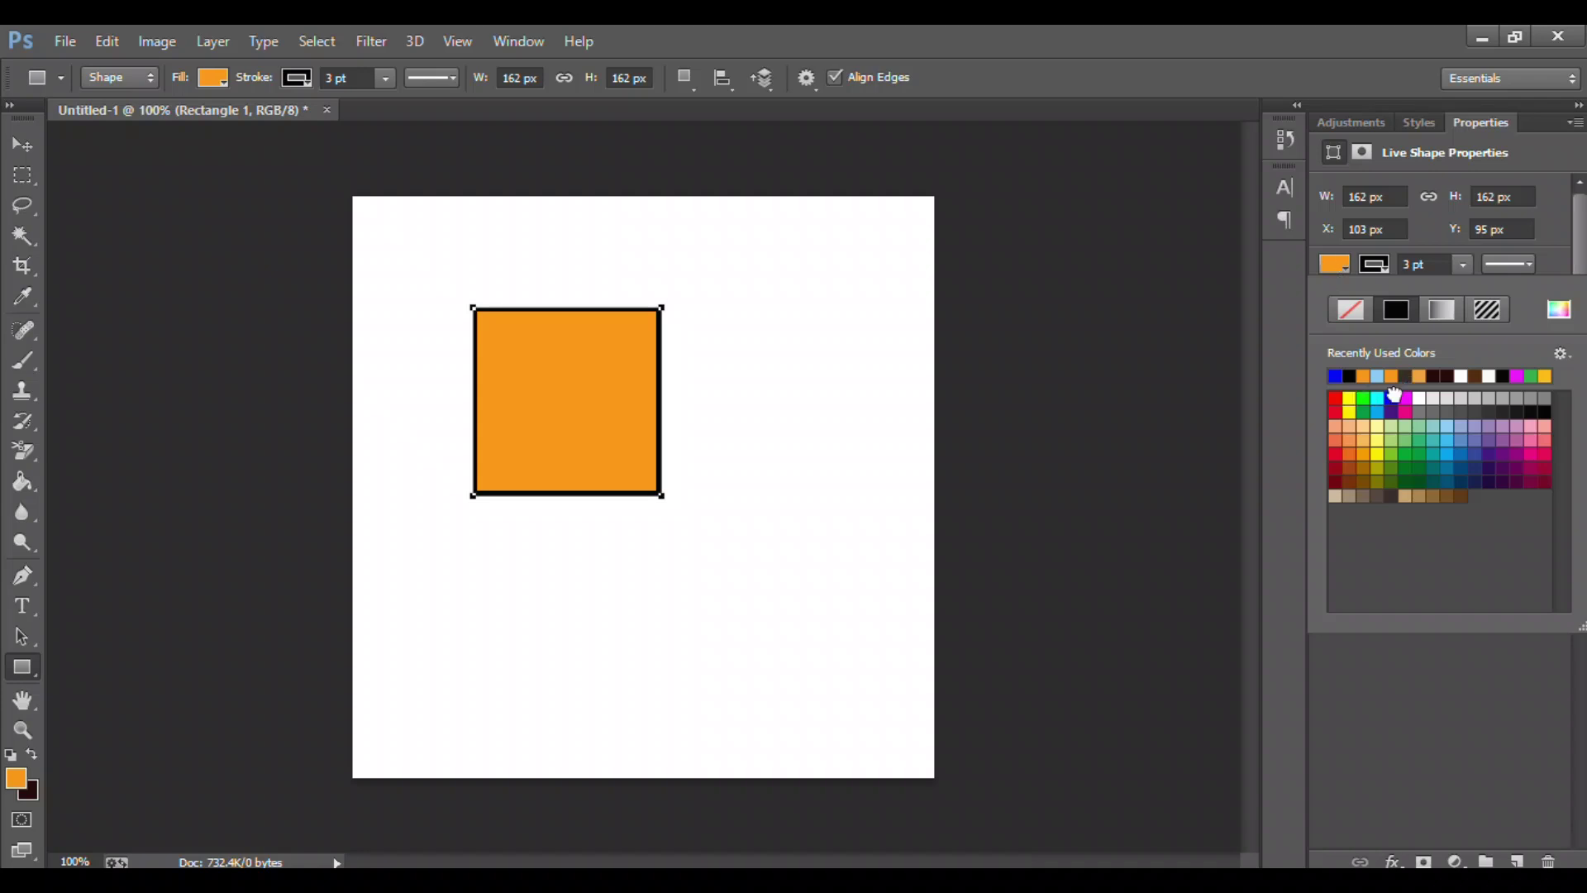
Fill the square blue and change its outline colour to red
left_click(1392, 397)
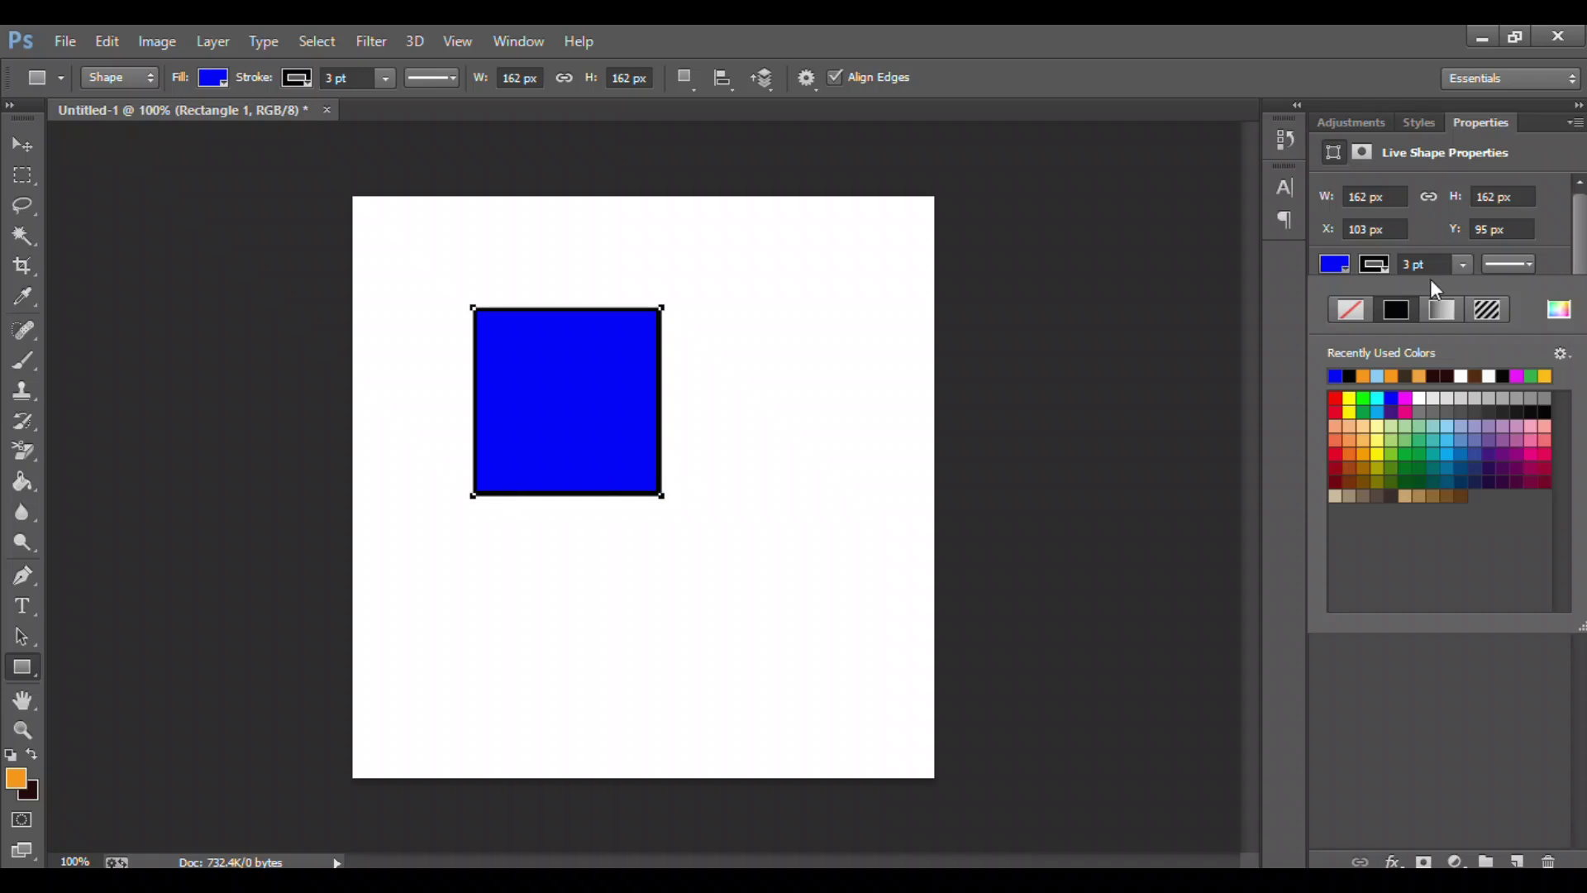
left_click(1354, 311)
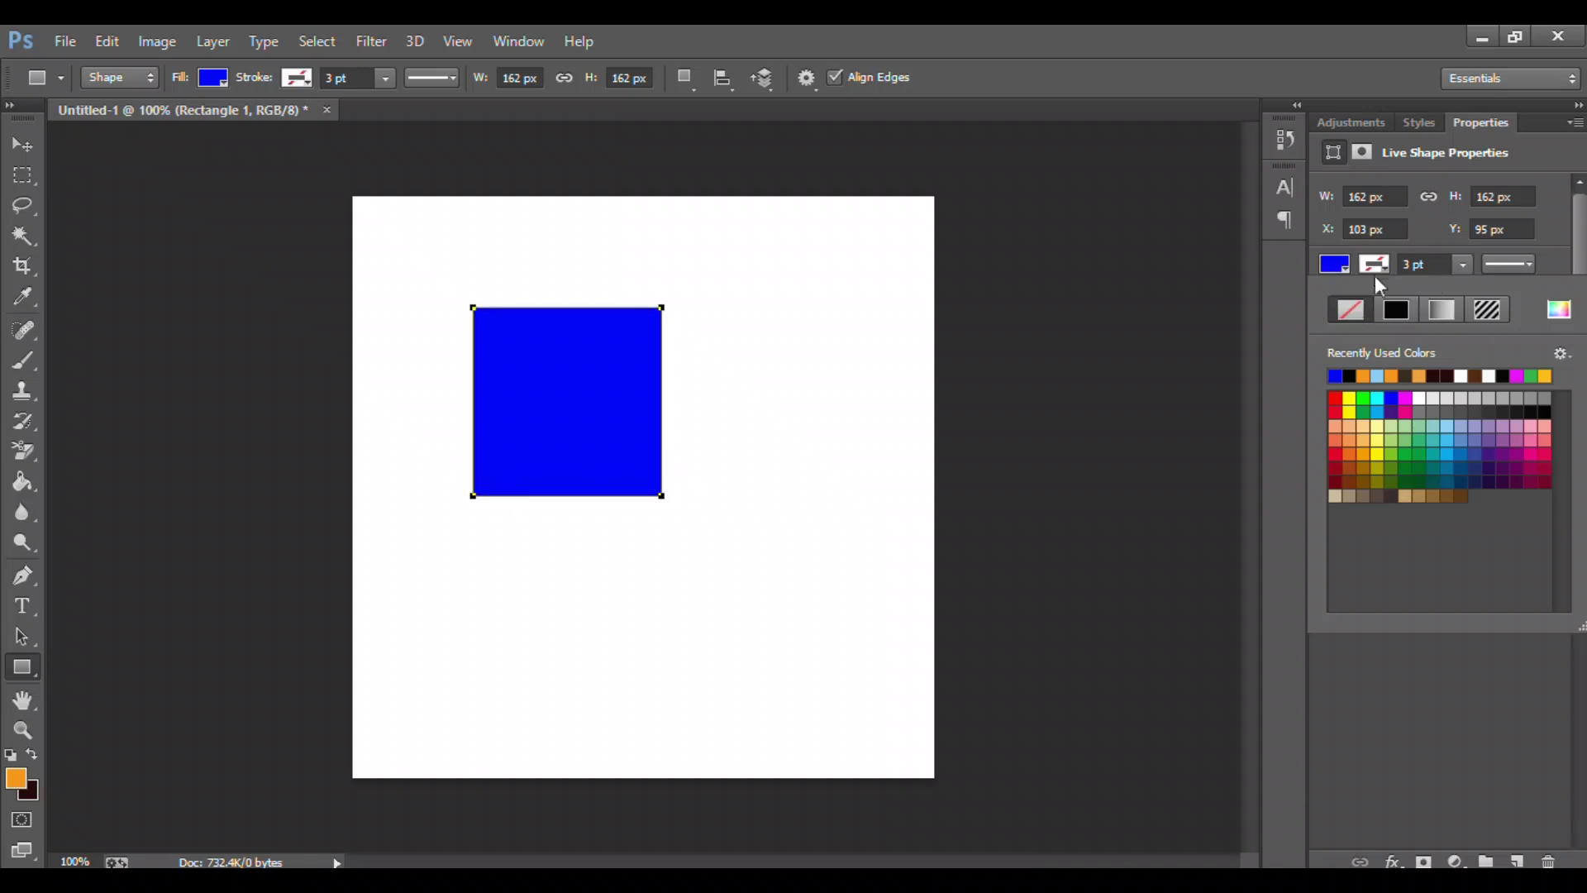
left_click(1378, 268)
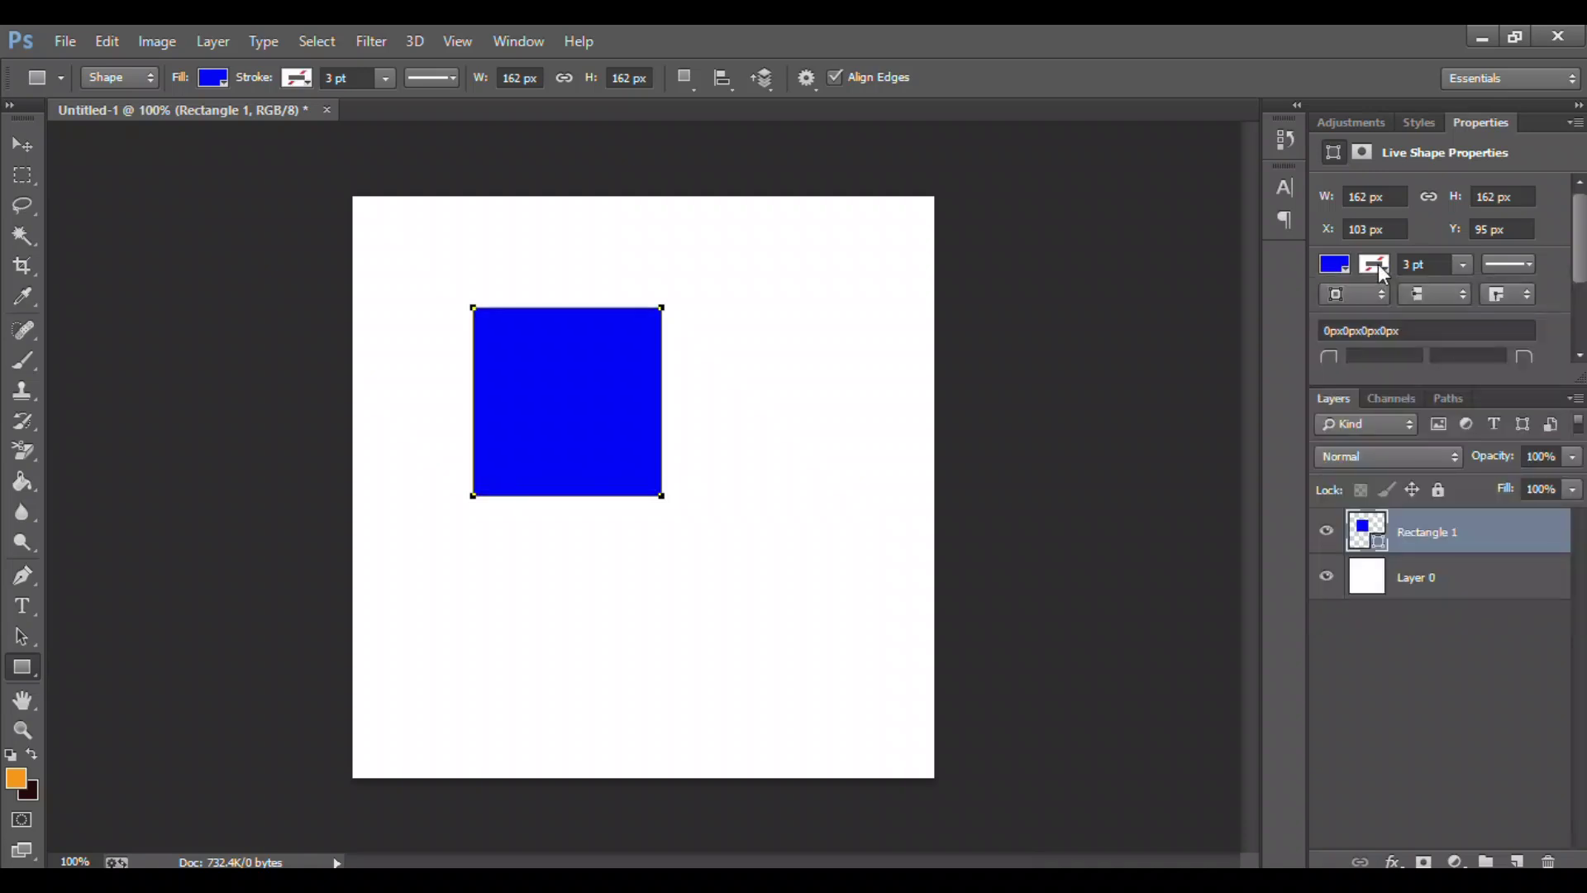
left_click(1379, 266)
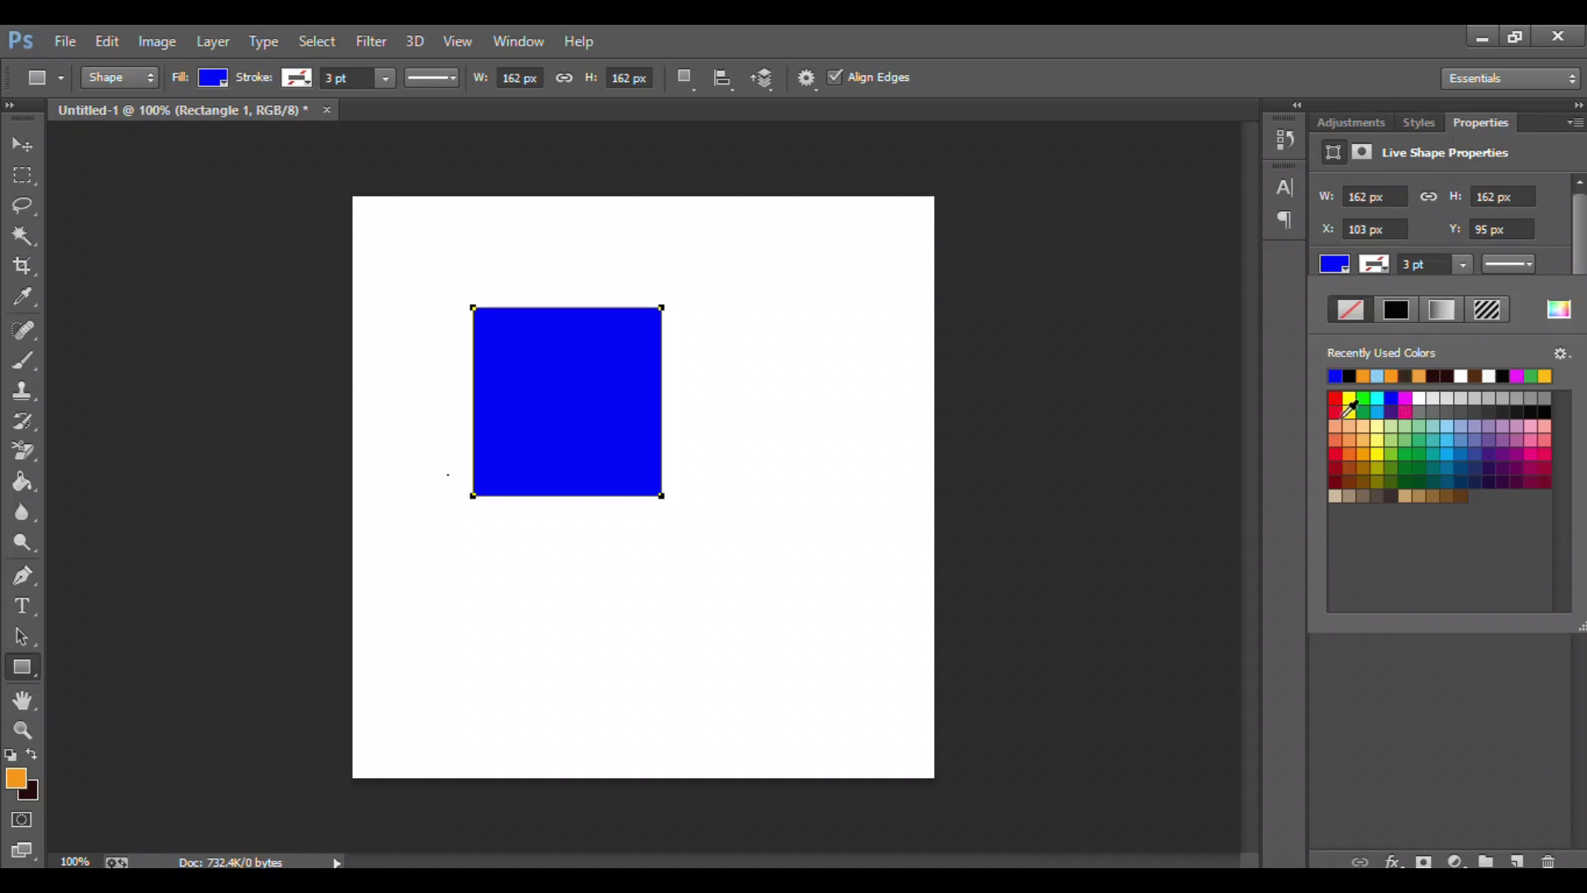
left_click(1334, 398)
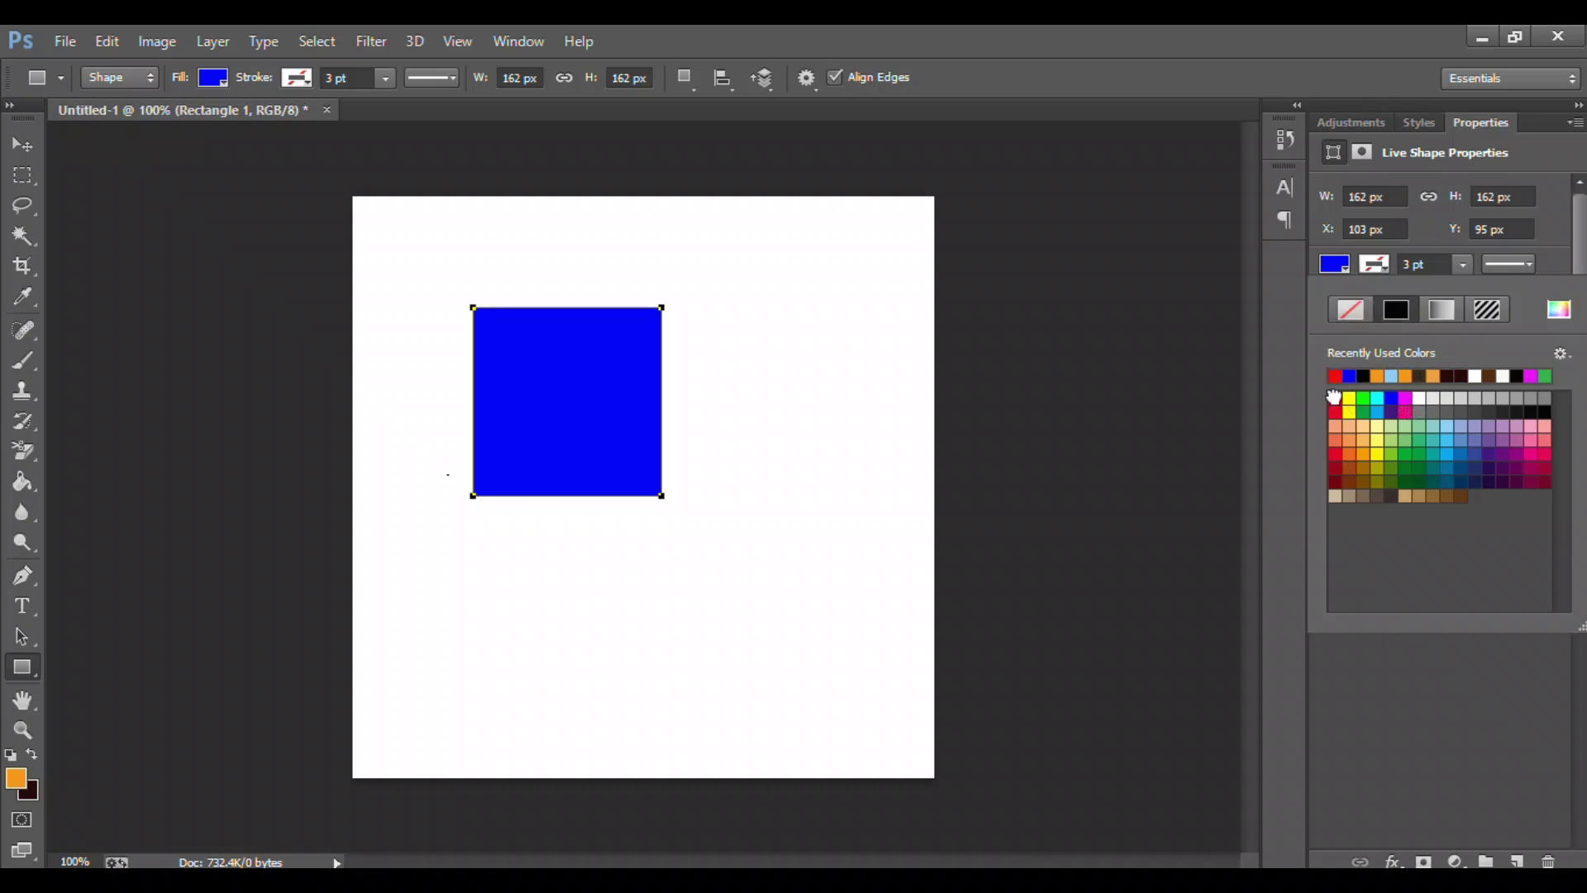
Set the red outline width to 3.57 pt
left_click(1457, 266)
left_click(1462, 264)
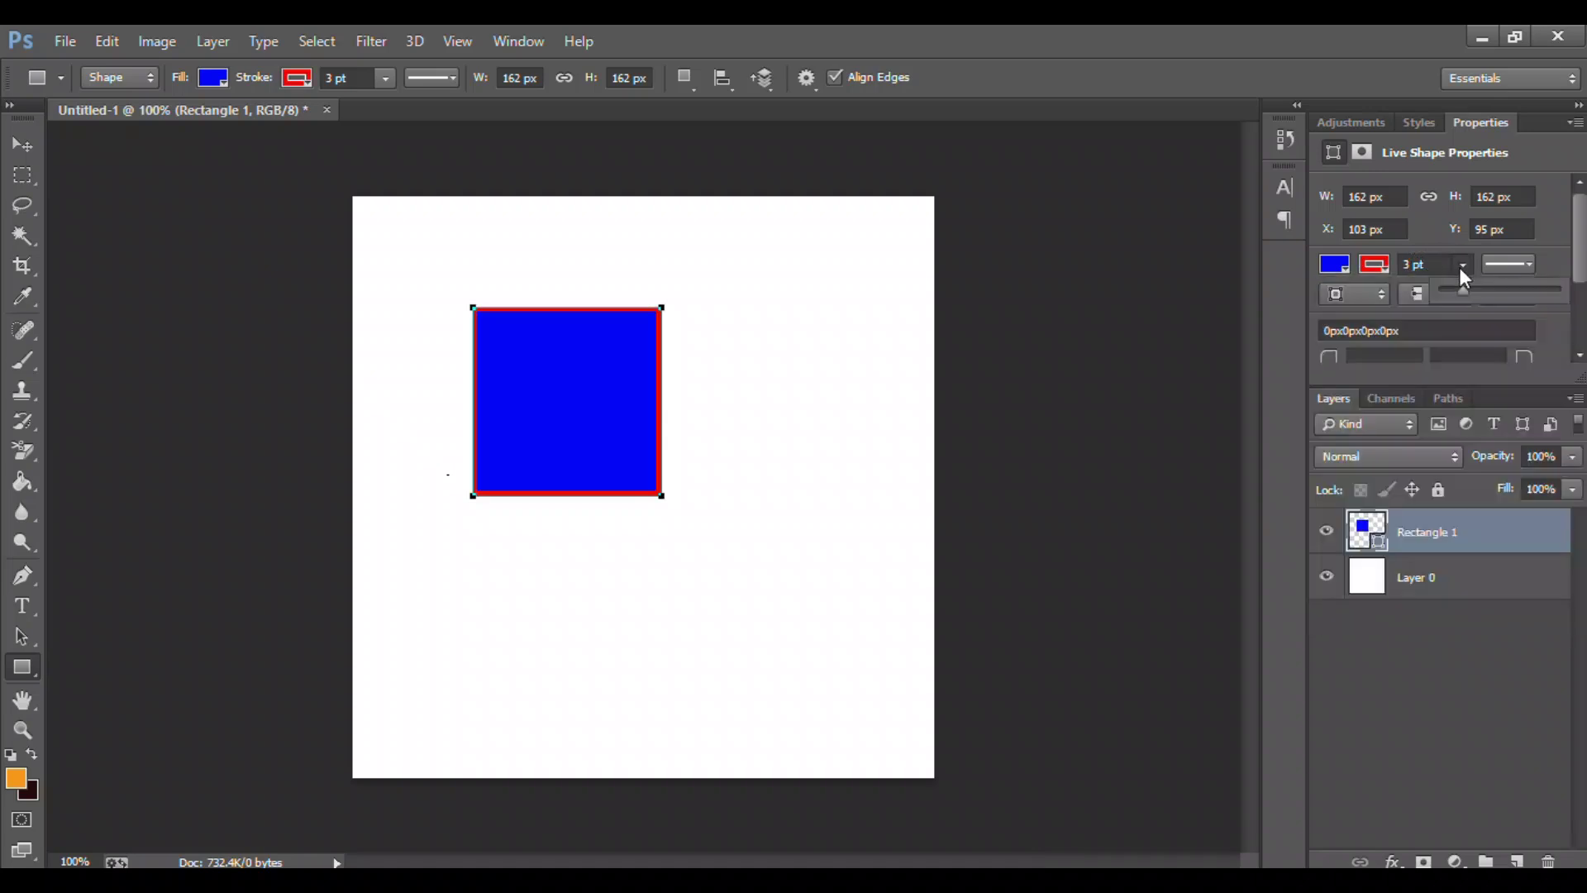
left_click_drag(1469, 273, 1479, 289)
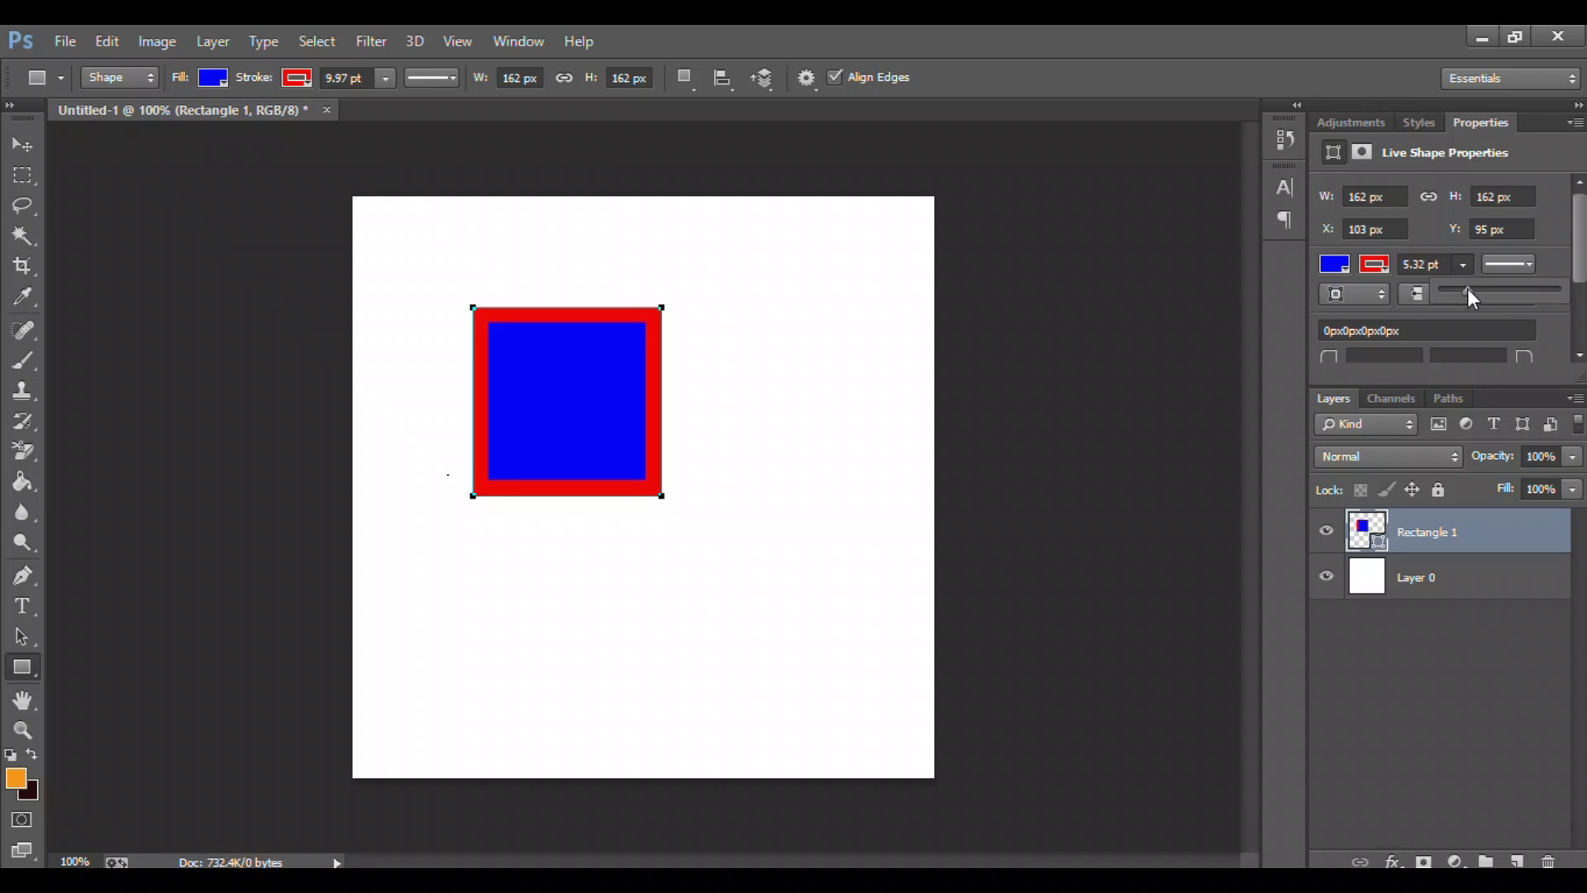
left_click(1509, 265)
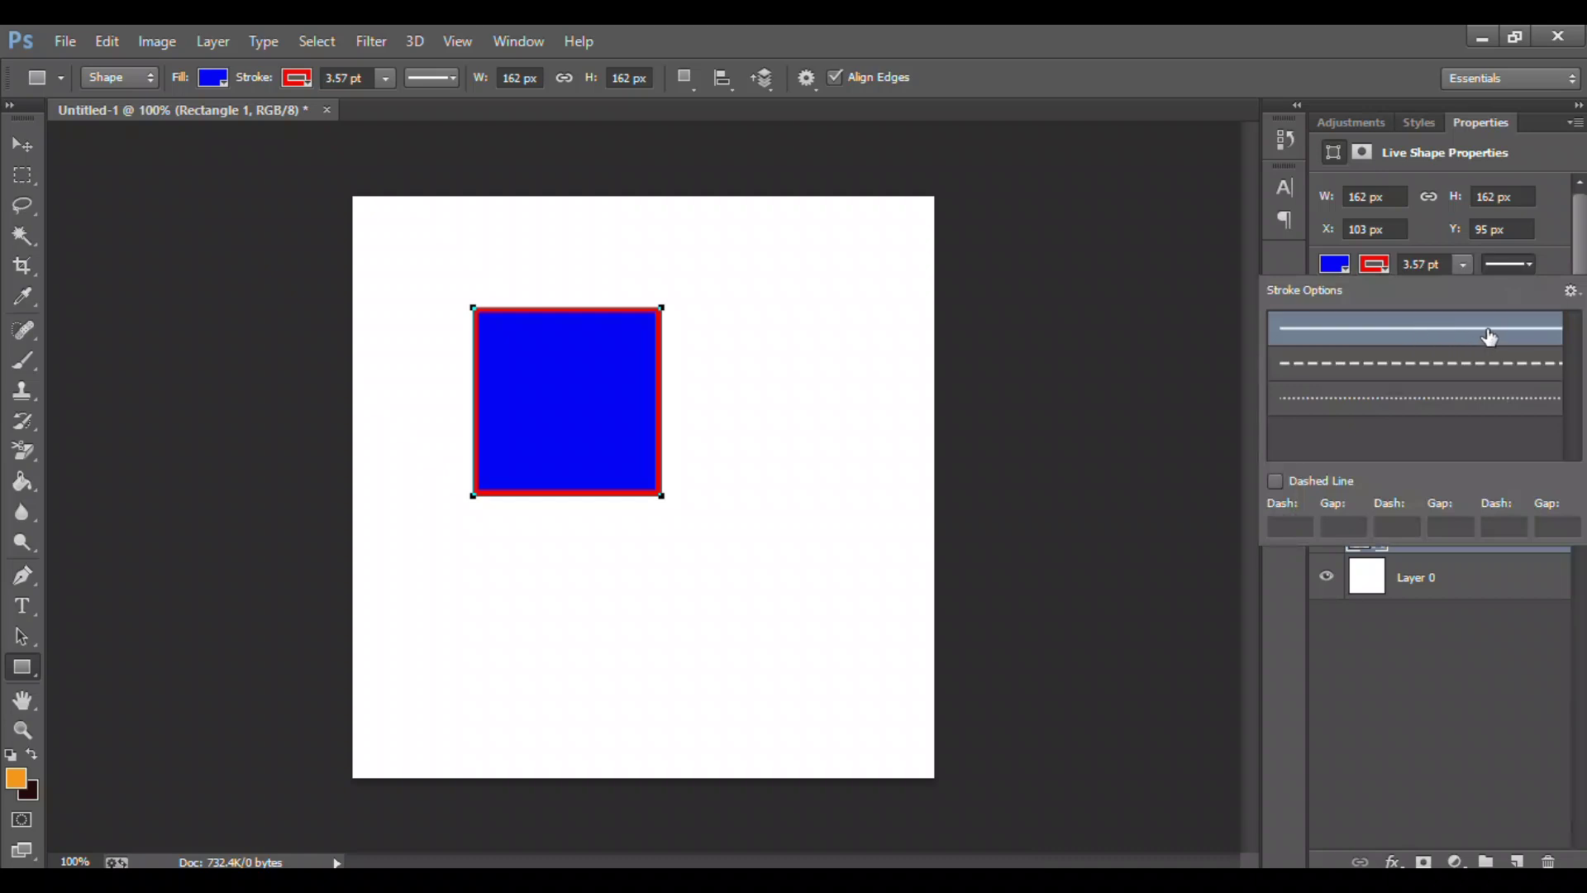
Preview dashed and dotted outline styles, then keep the red stroke solid
left_click(1455, 370)
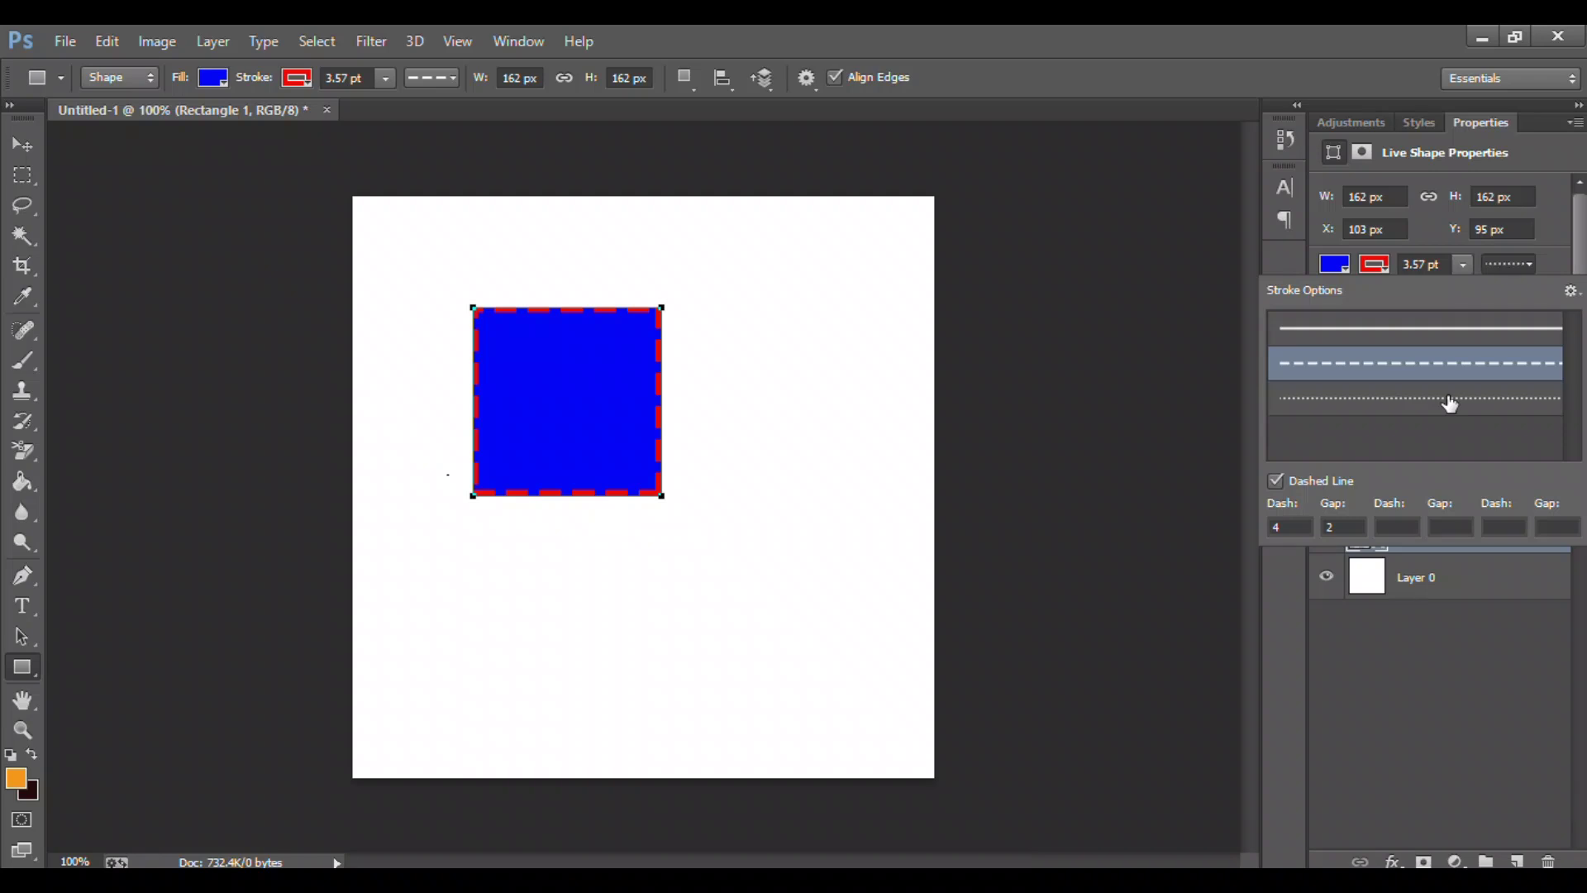
left_click(1450, 400)
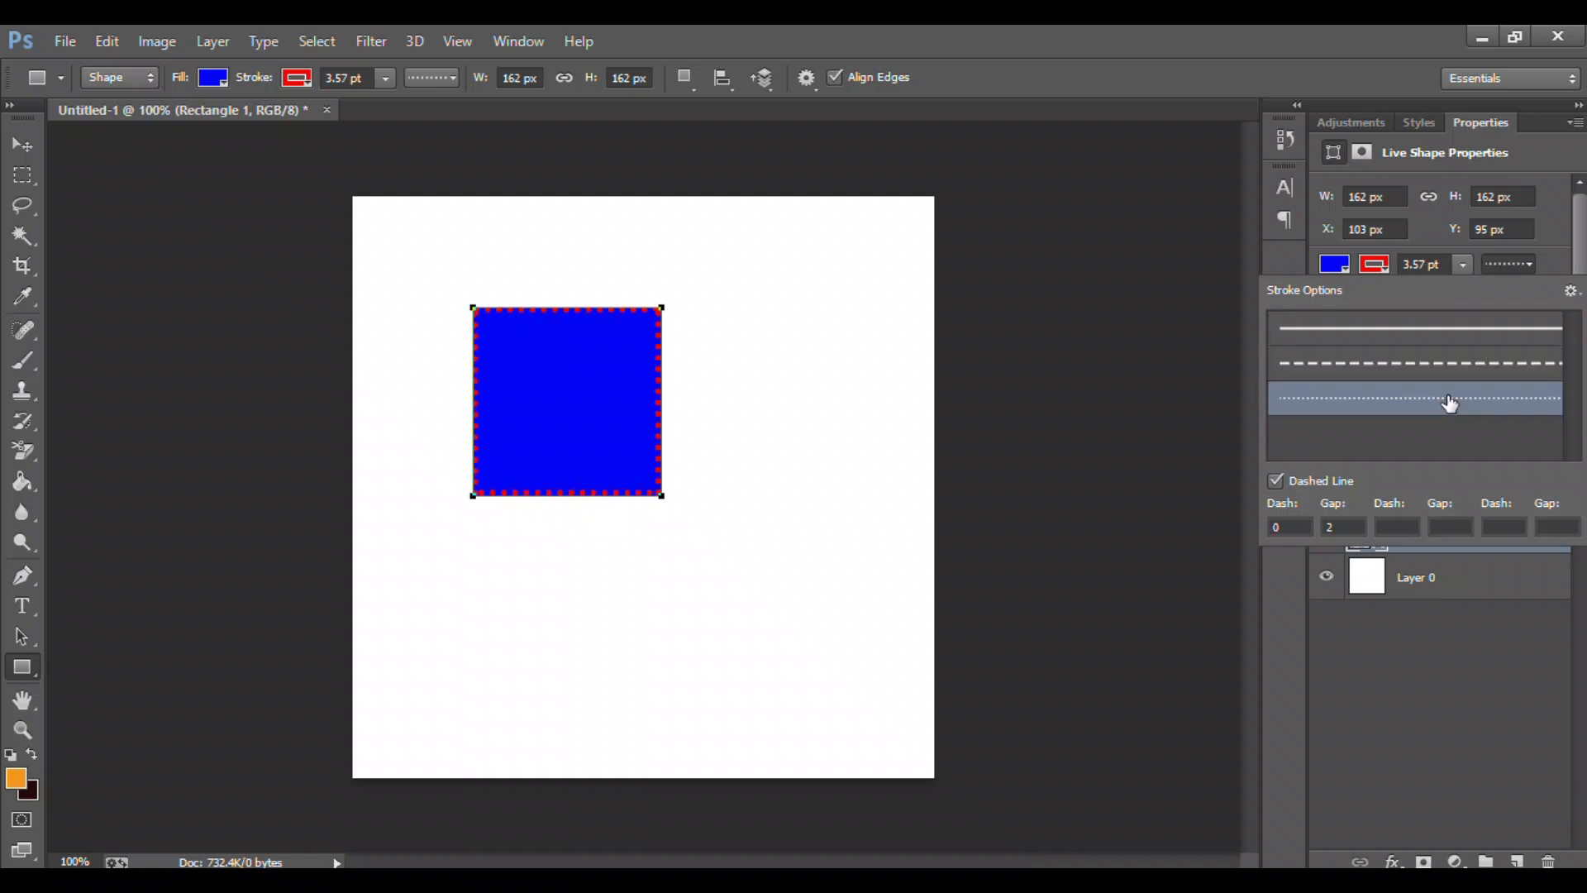
left_click(1437, 329)
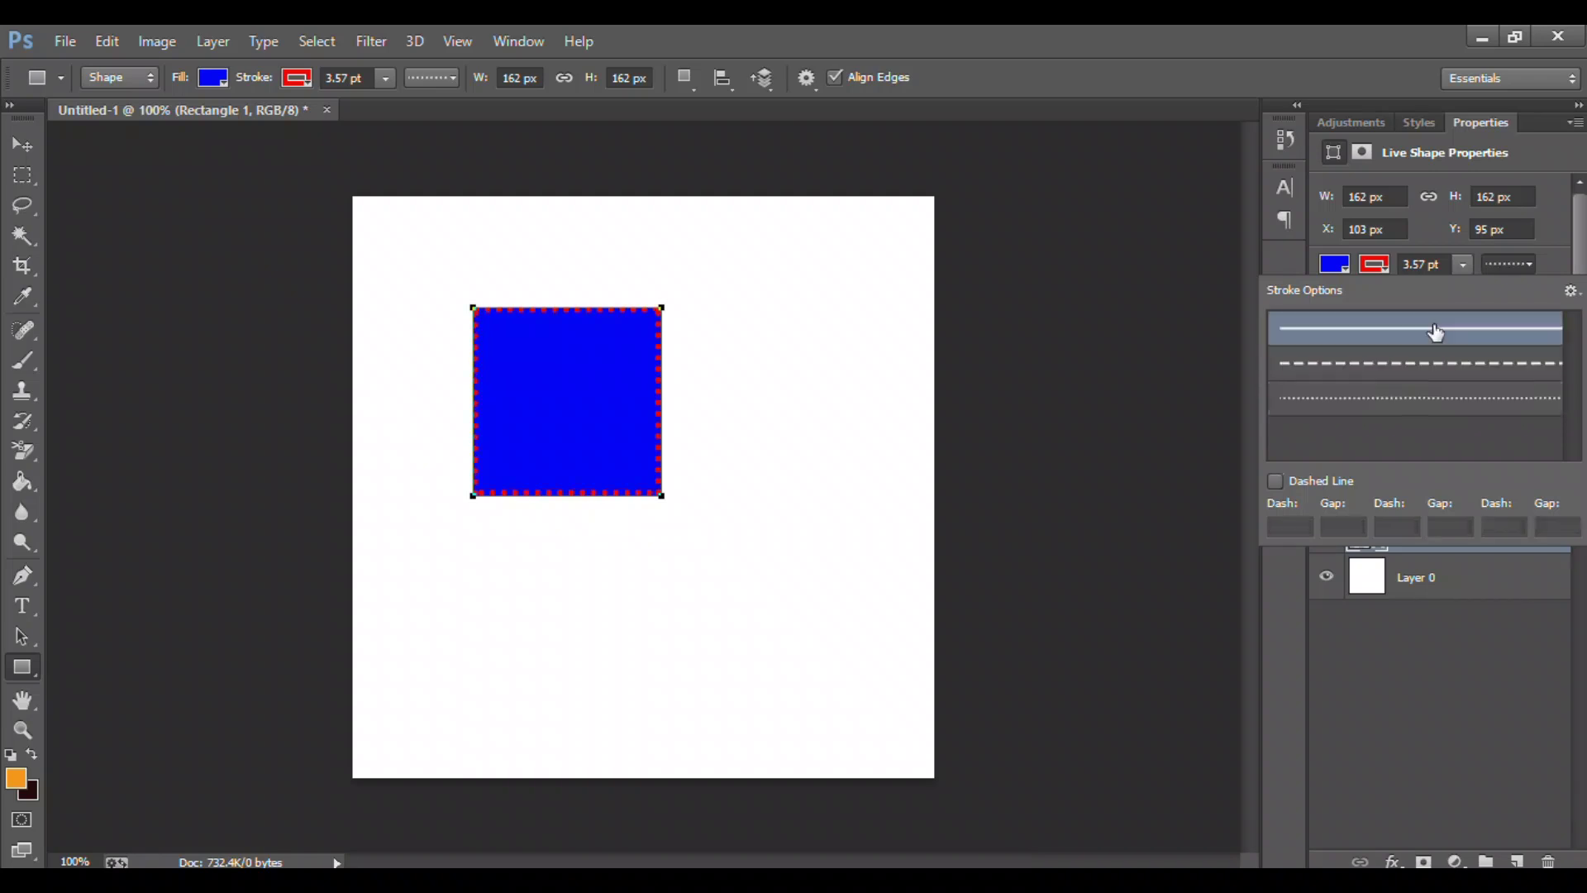
left_click(1565, 228)
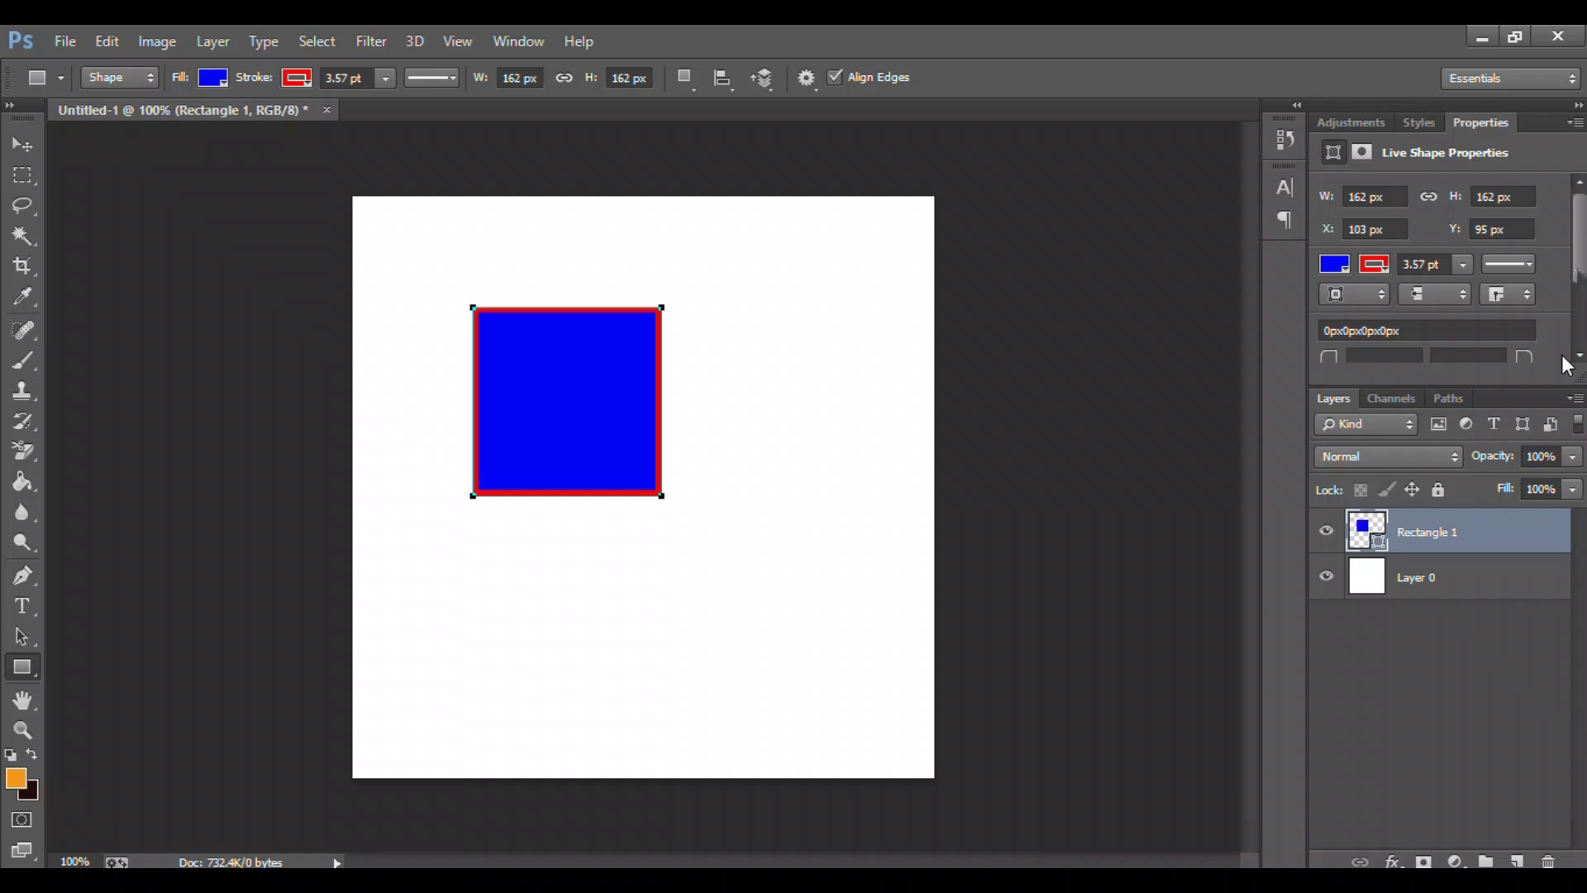
Round all four corners of the square to 22 px
left_click_drag(1581, 272, 1582, 300)
scroll(1365, 258, "up", 1)
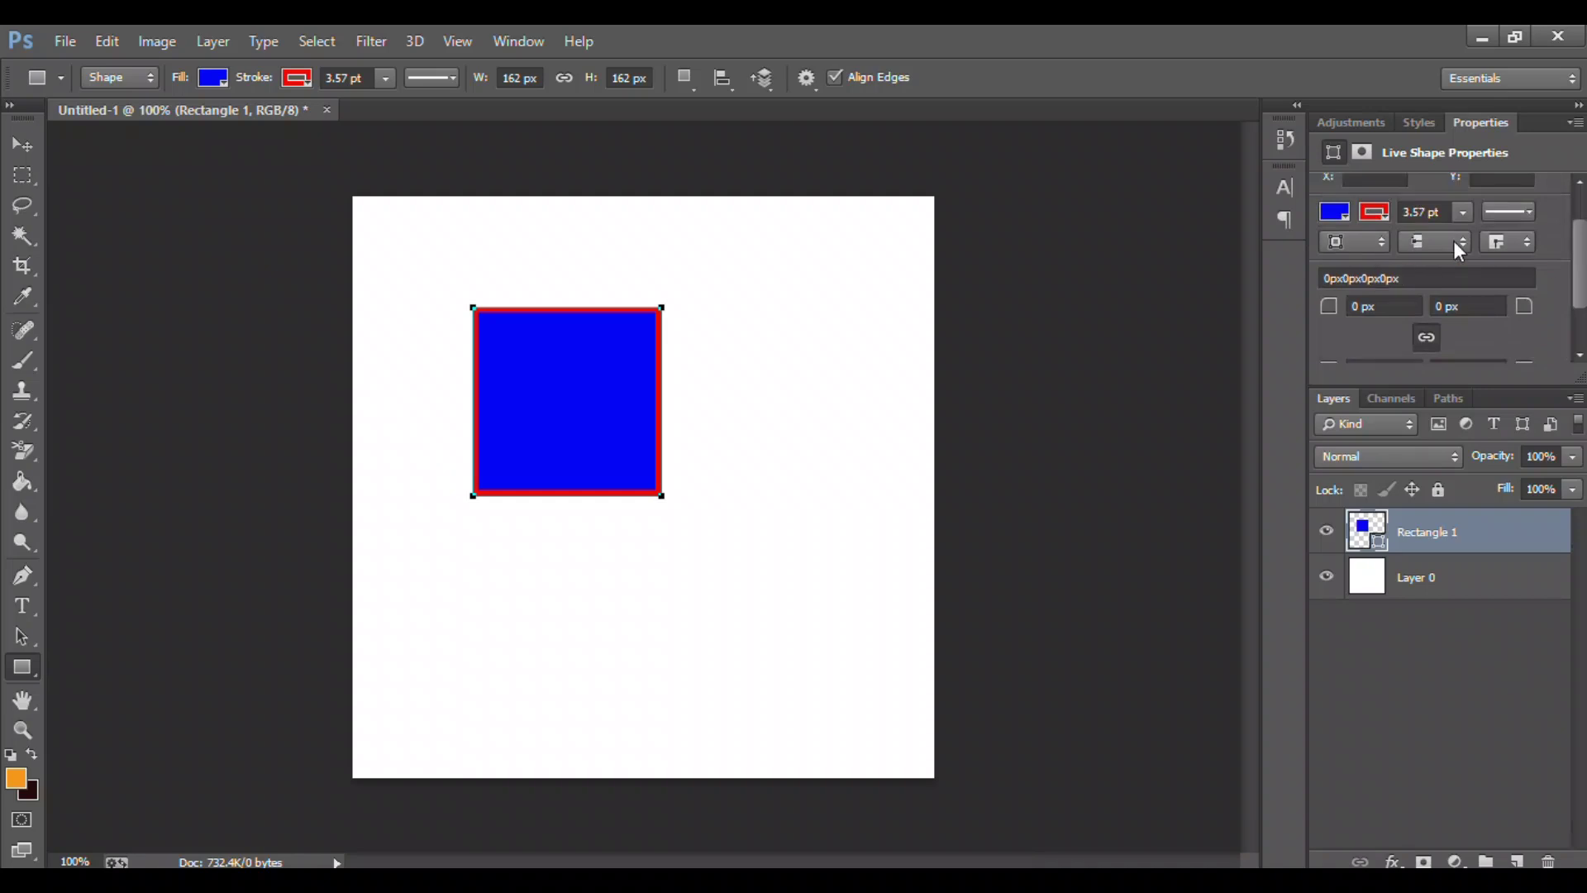
left_click_drag(1582, 248, 1584, 273)
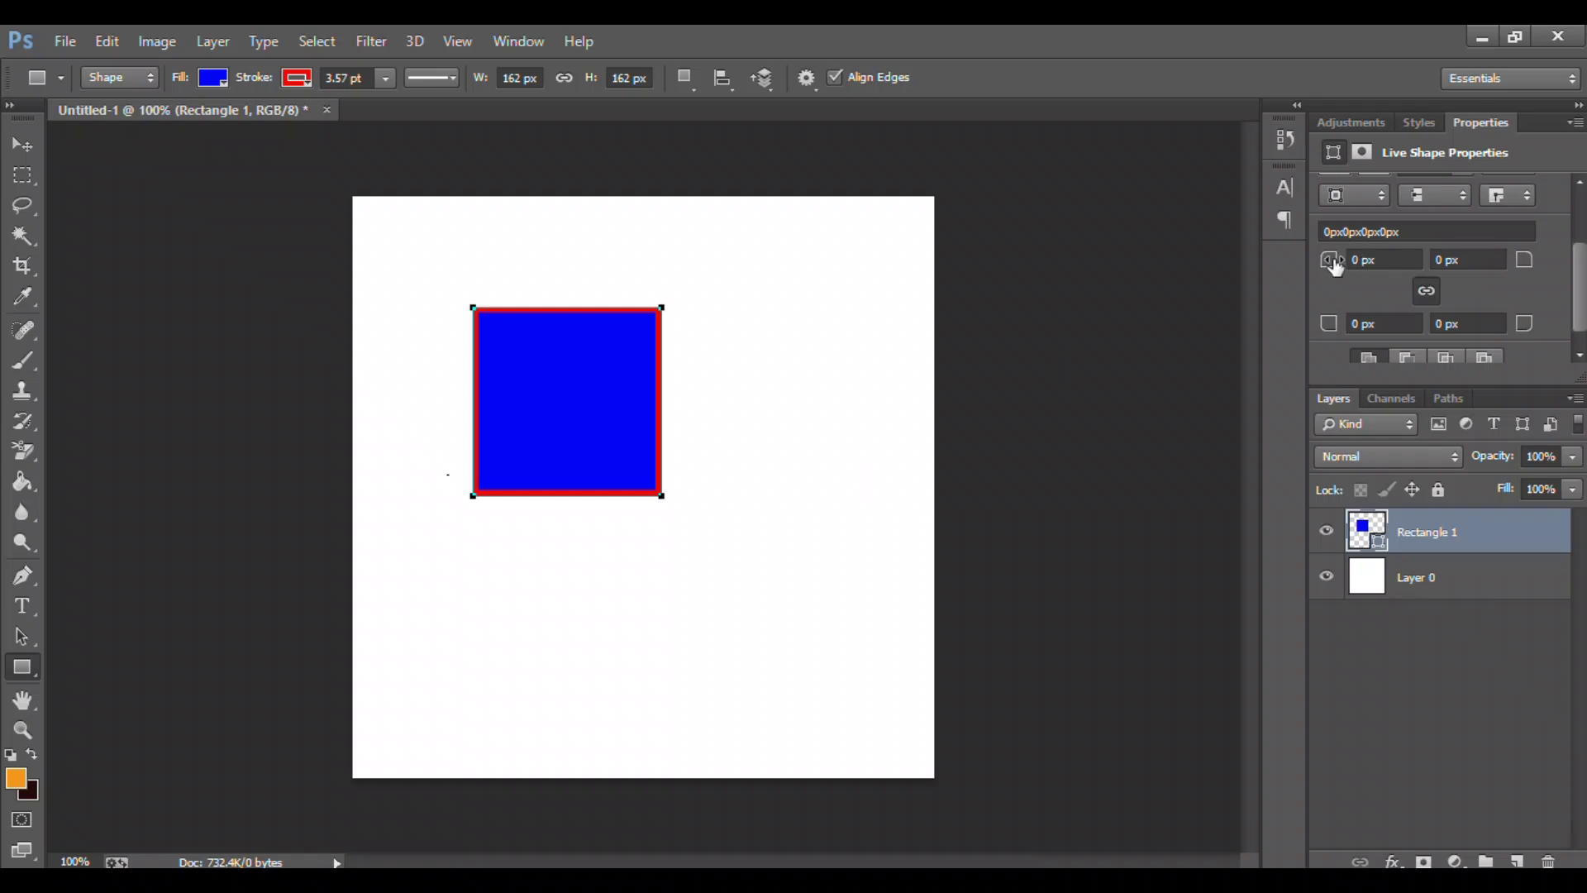
left_click_drag(1335, 266, 1364, 265)
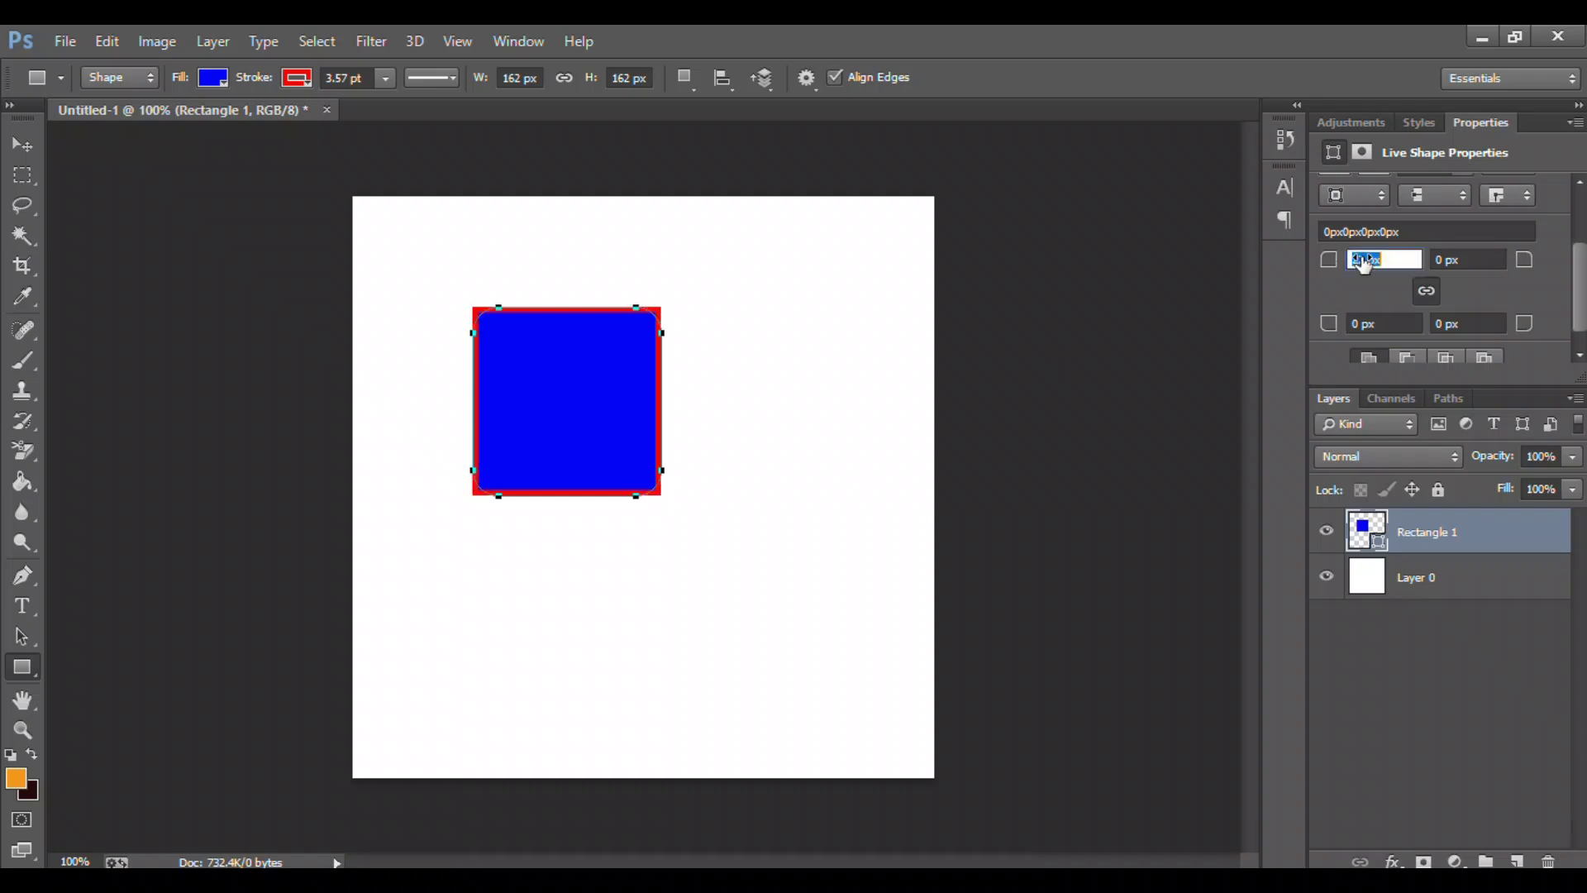
type("22")
key("Return")
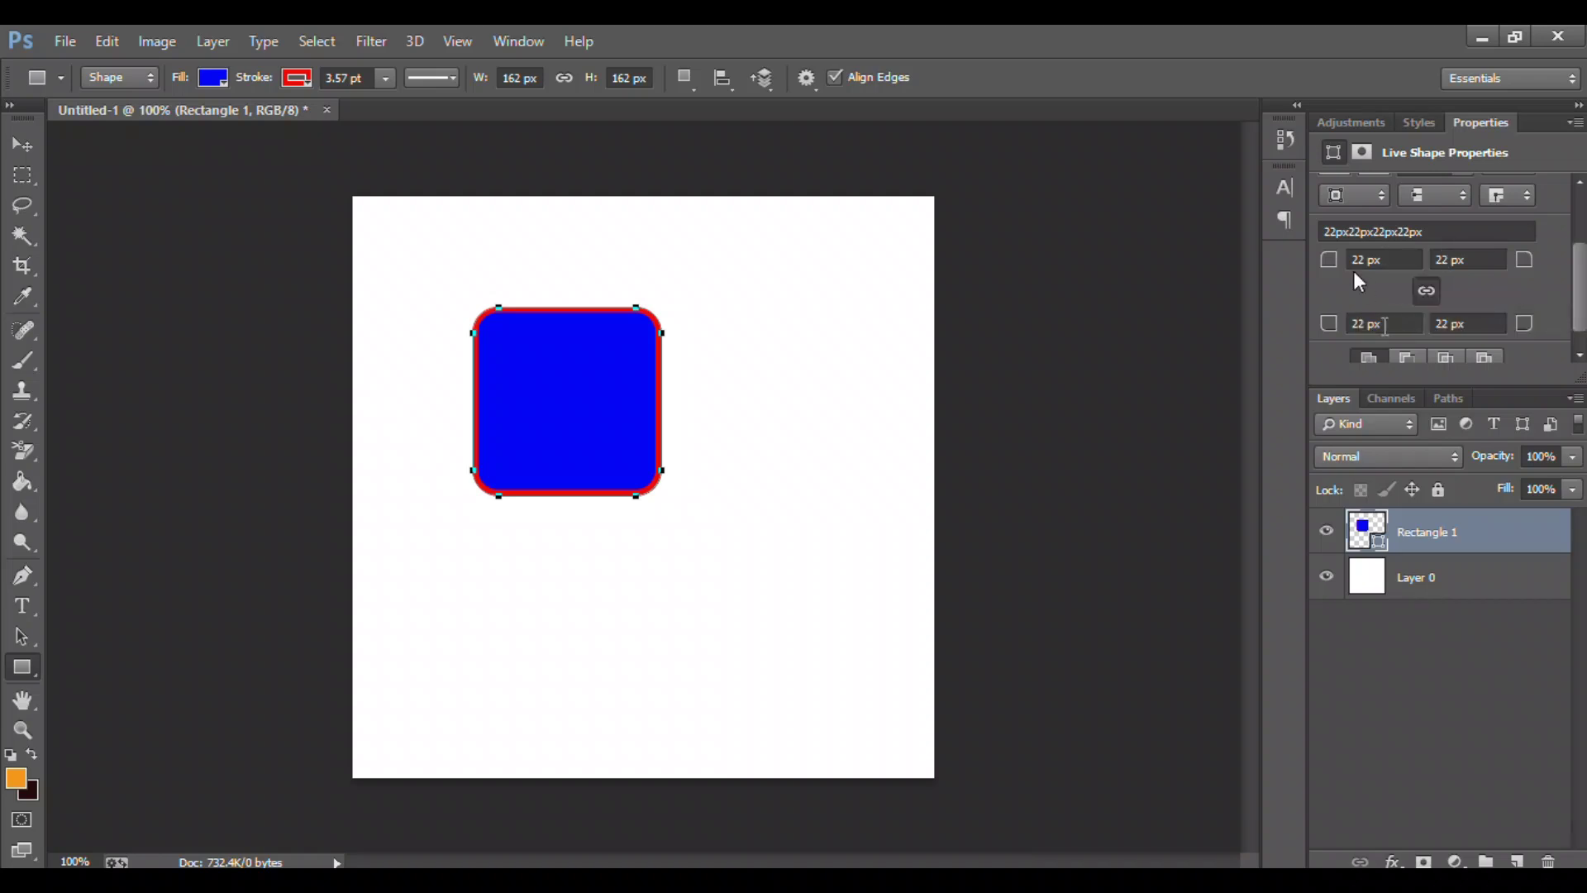
Increase the corner radius to 38 px, then bring it back down to 0 px
left_click_drag(1344, 262, 1351, 265)
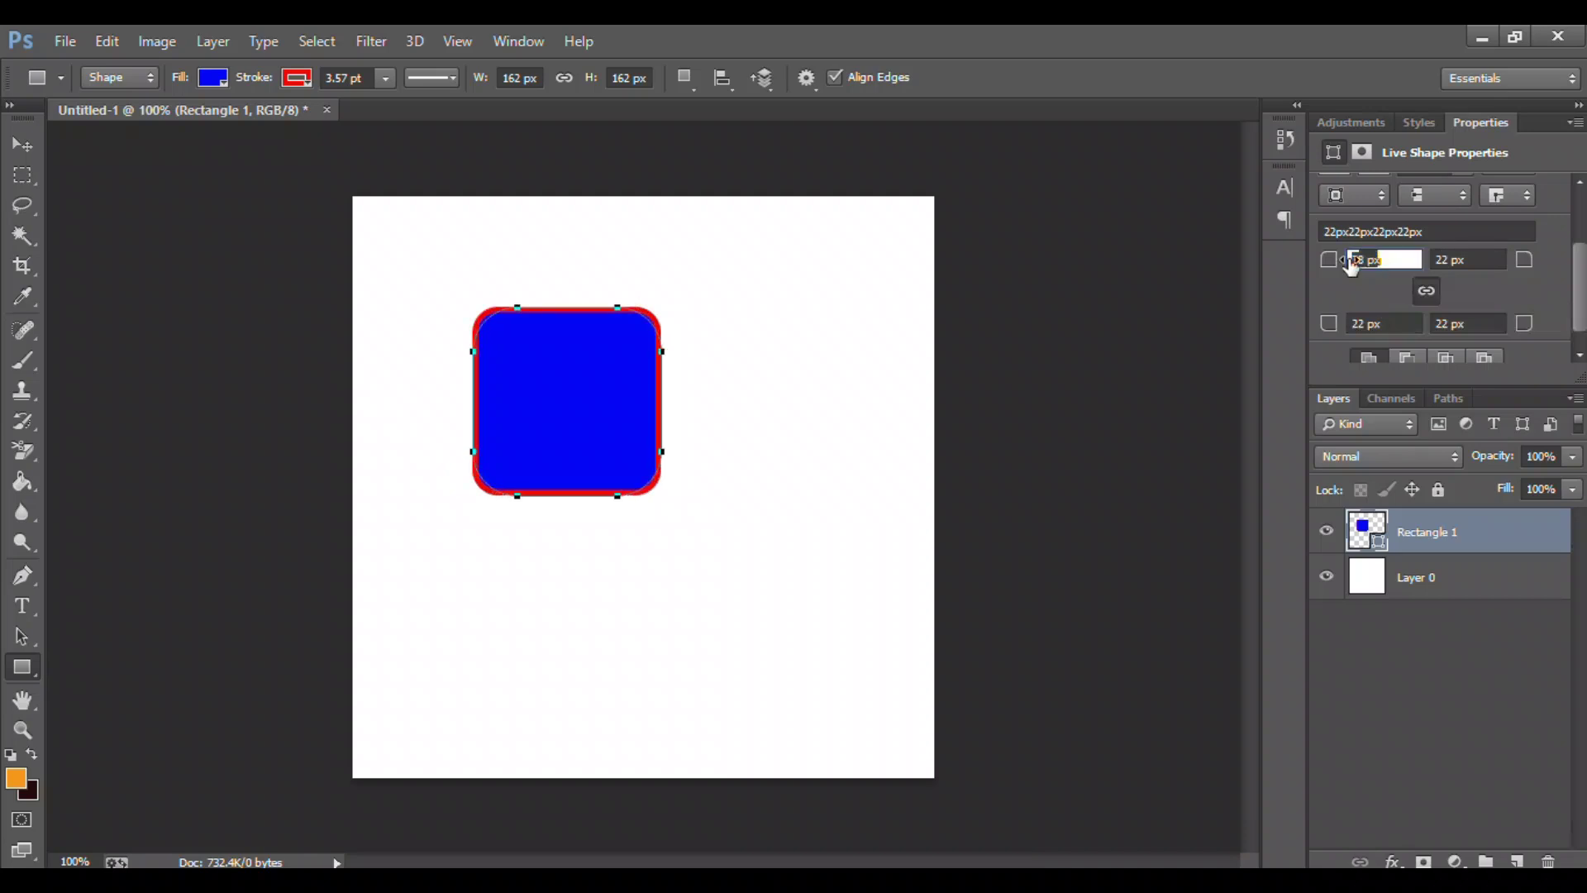
left_click(1352, 263)
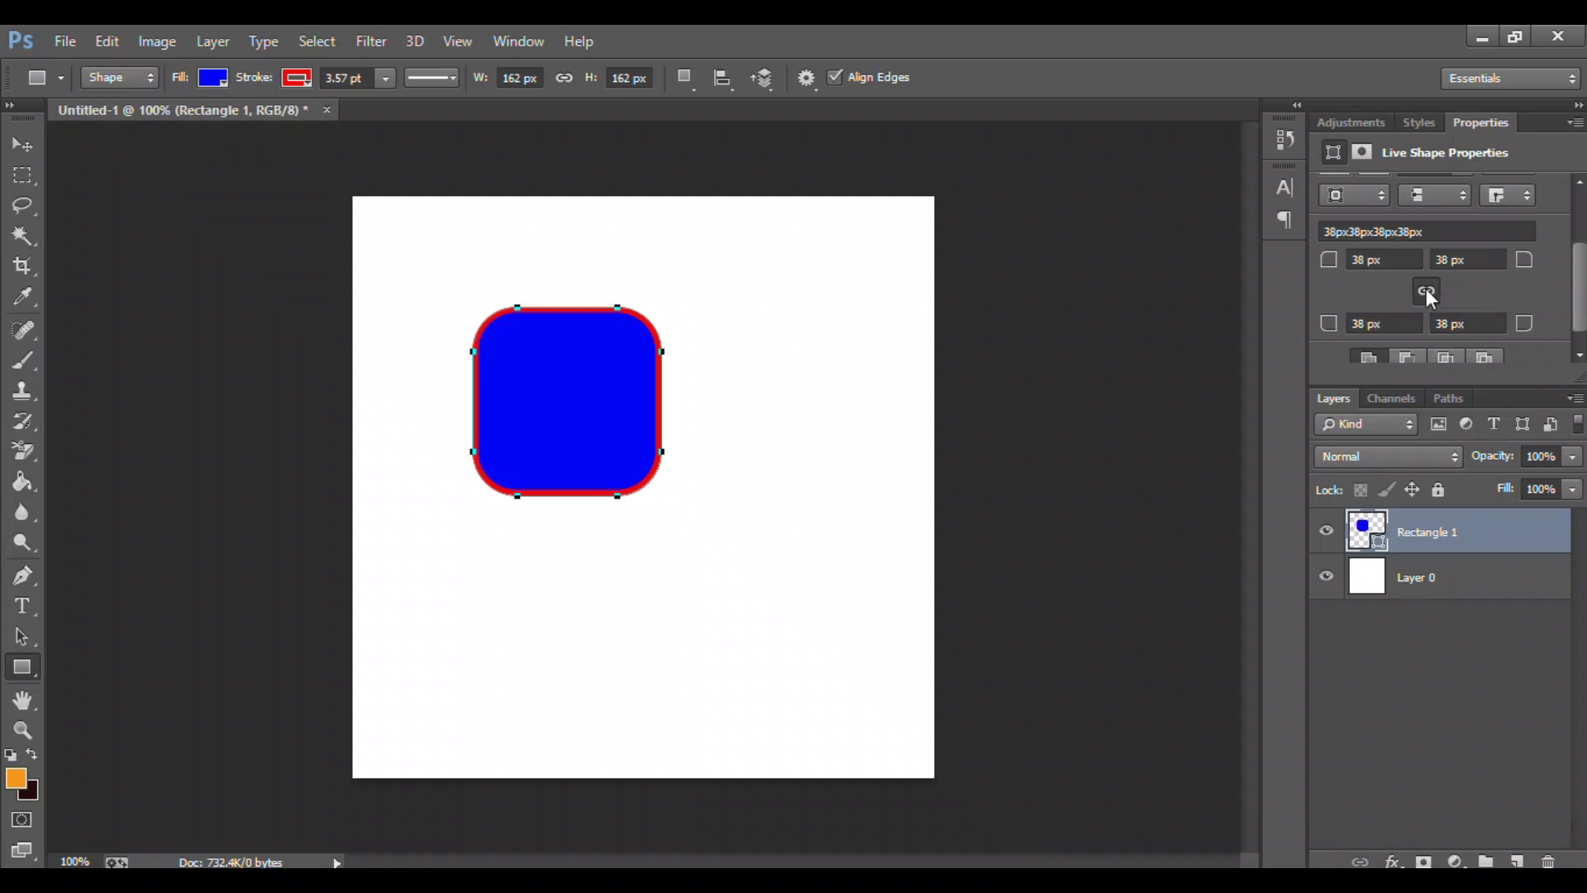
left_click_drag(1337, 265, 1268, 271)
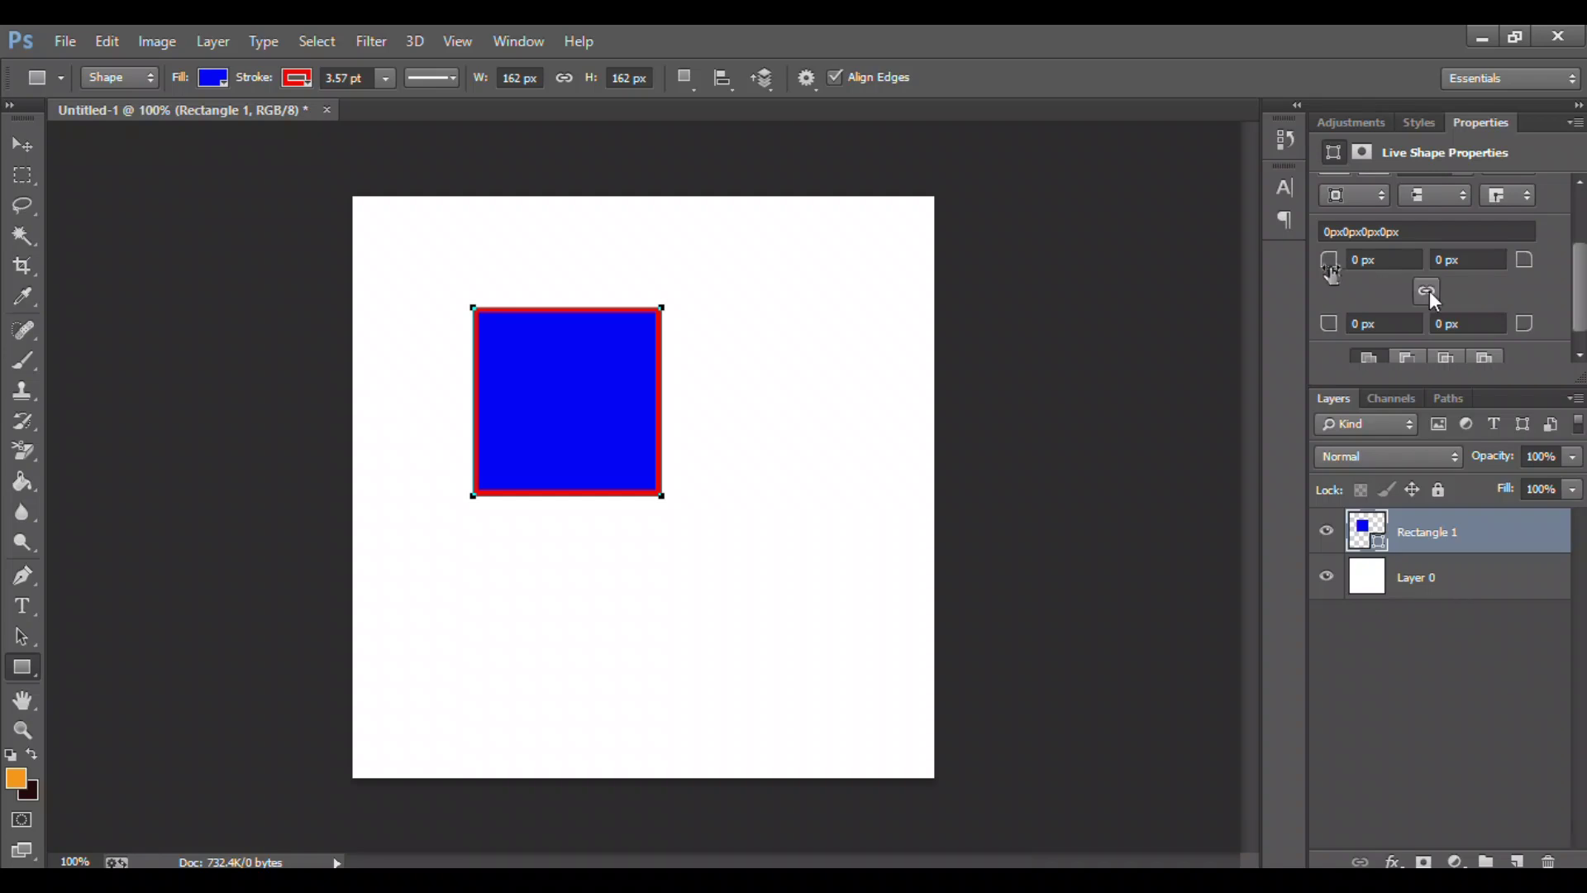
Round only the top-left and bottom-right corners to 44 px
left_click_drag(1329, 265, 1377, 261)
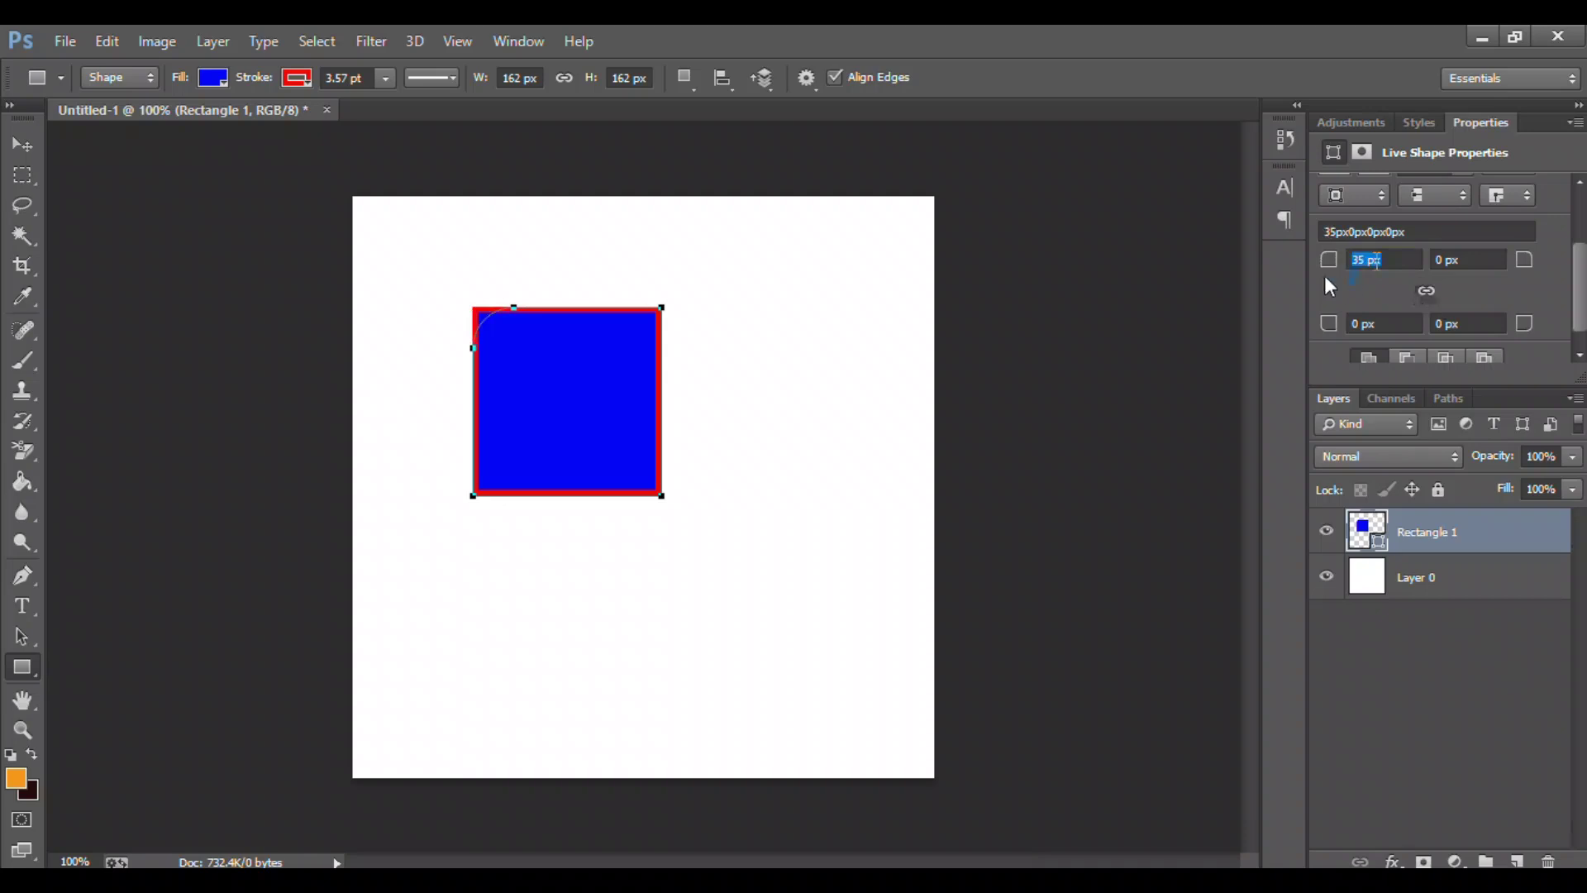
left_click_drag(1333, 263, 1346, 272)
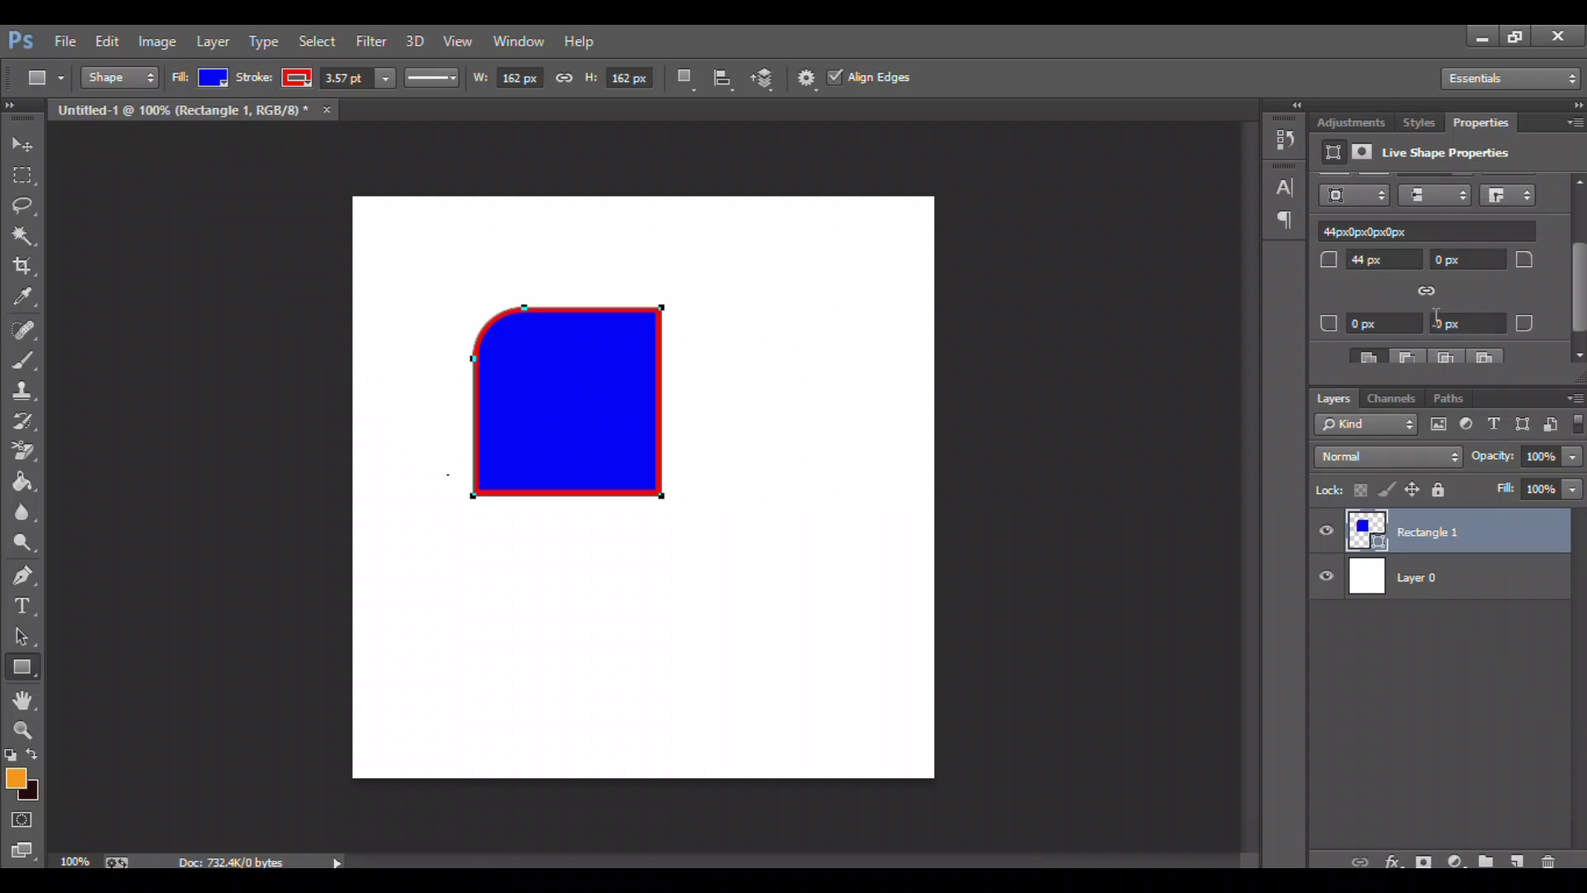
left_click(1443, 321)
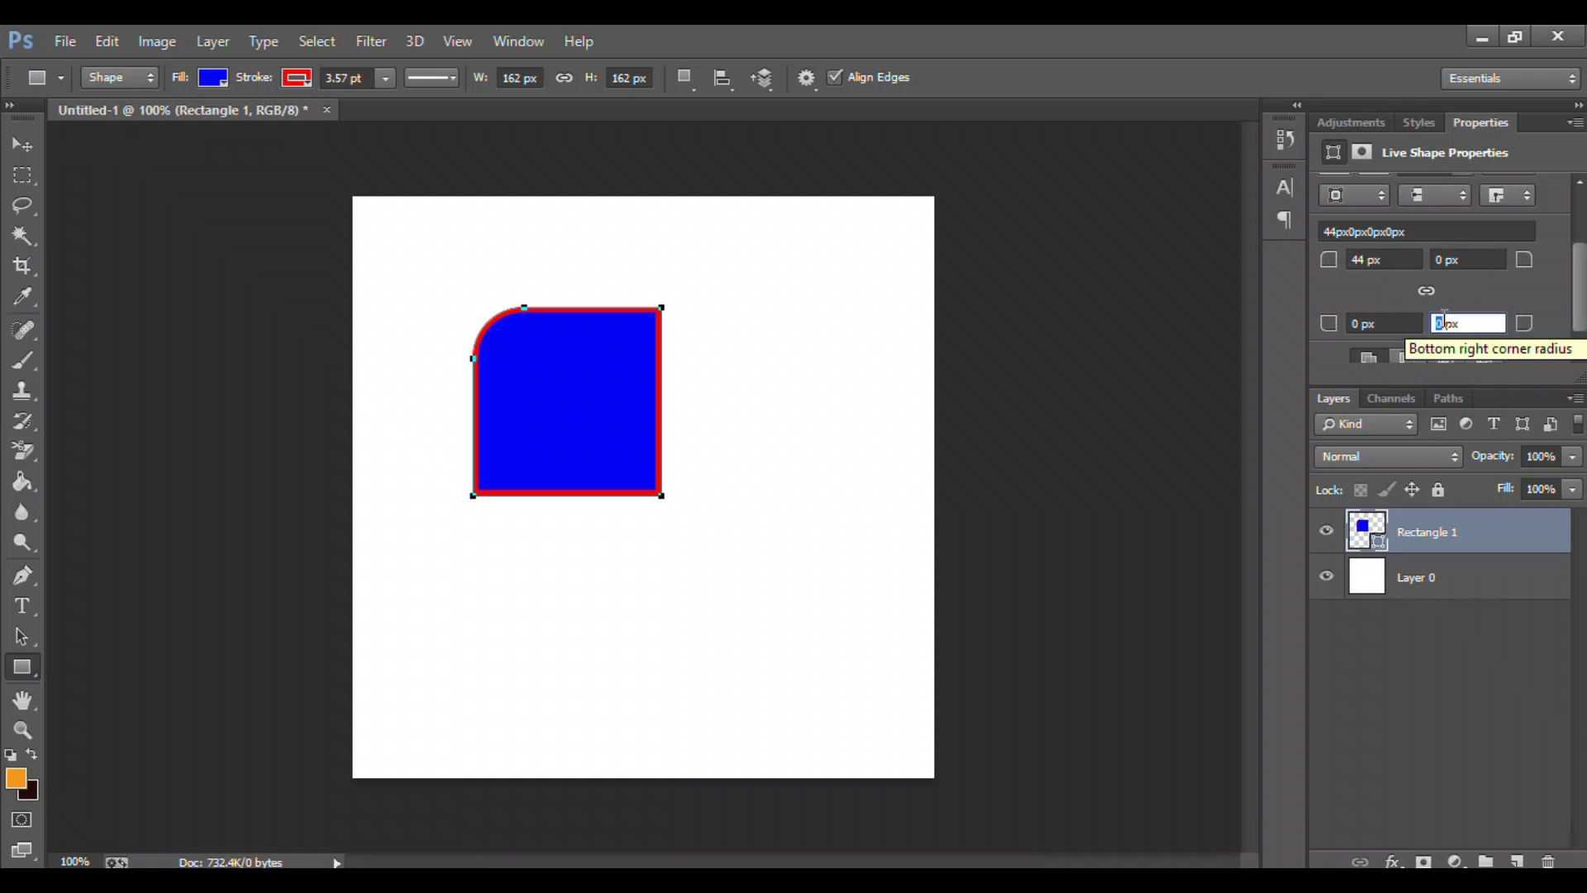
type("4")
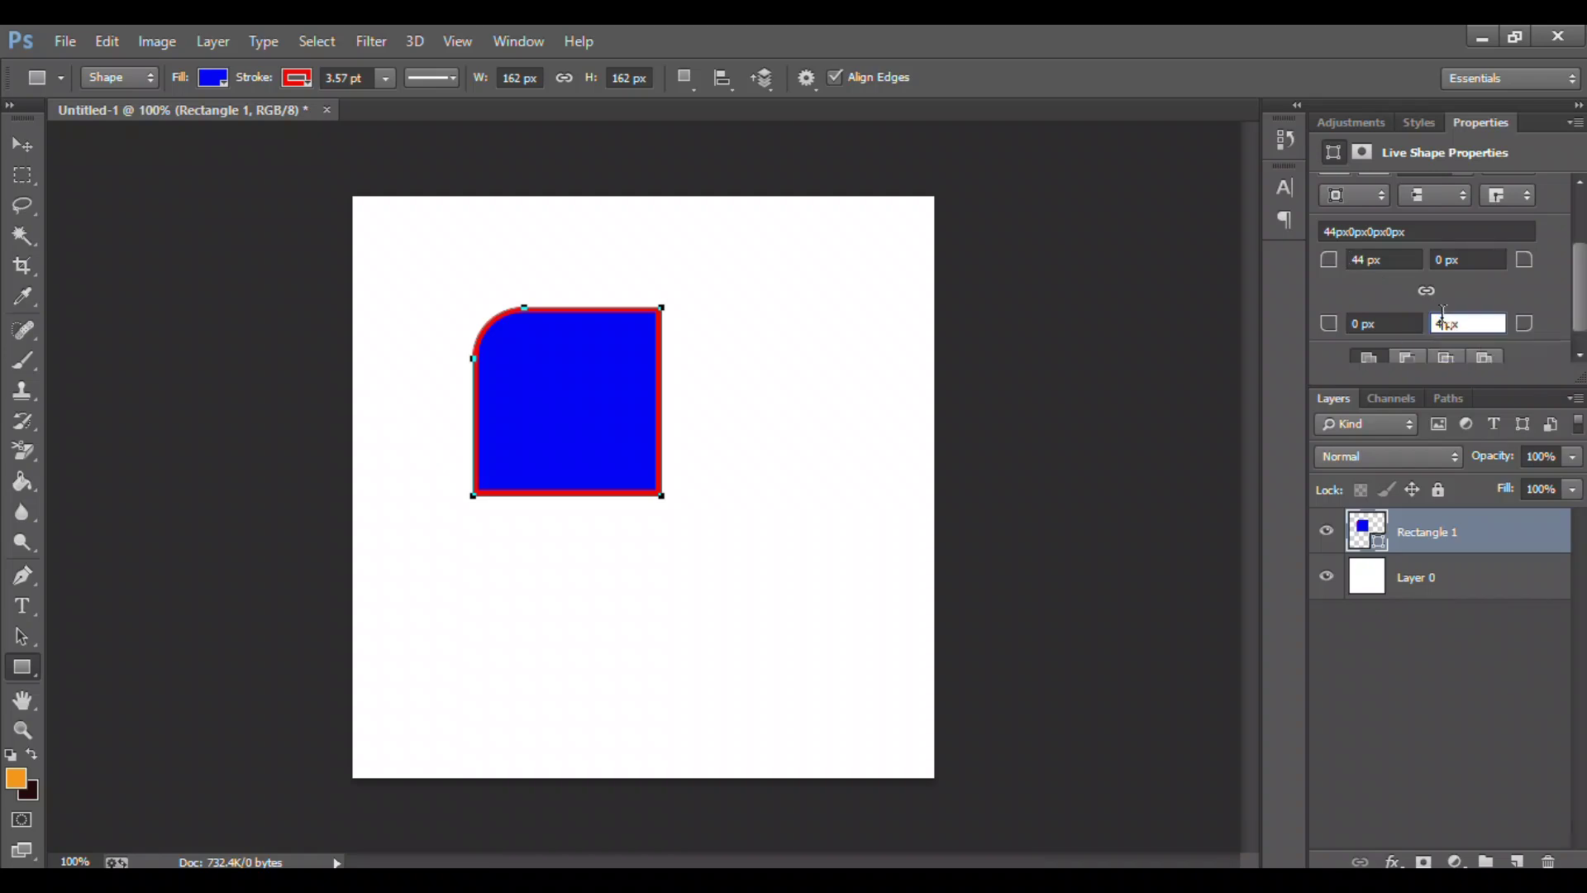
type("4")
key("Return")
Cancel the Create Rectangle dialog without adding a shape and scroll the Properties panel
left_click(840, 350)
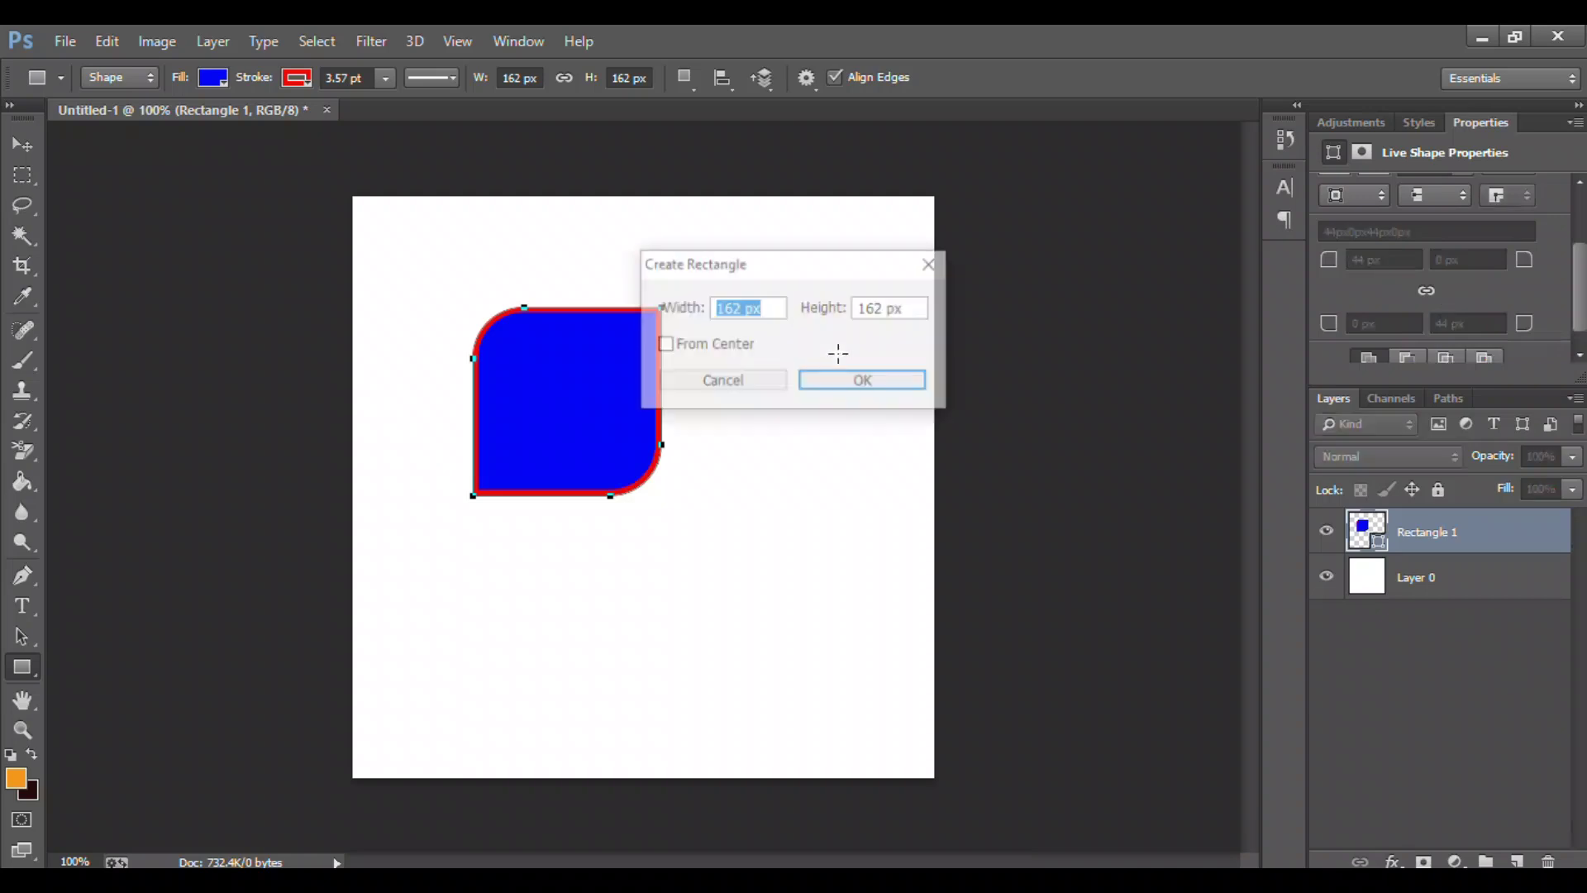
left_click(747, 384)
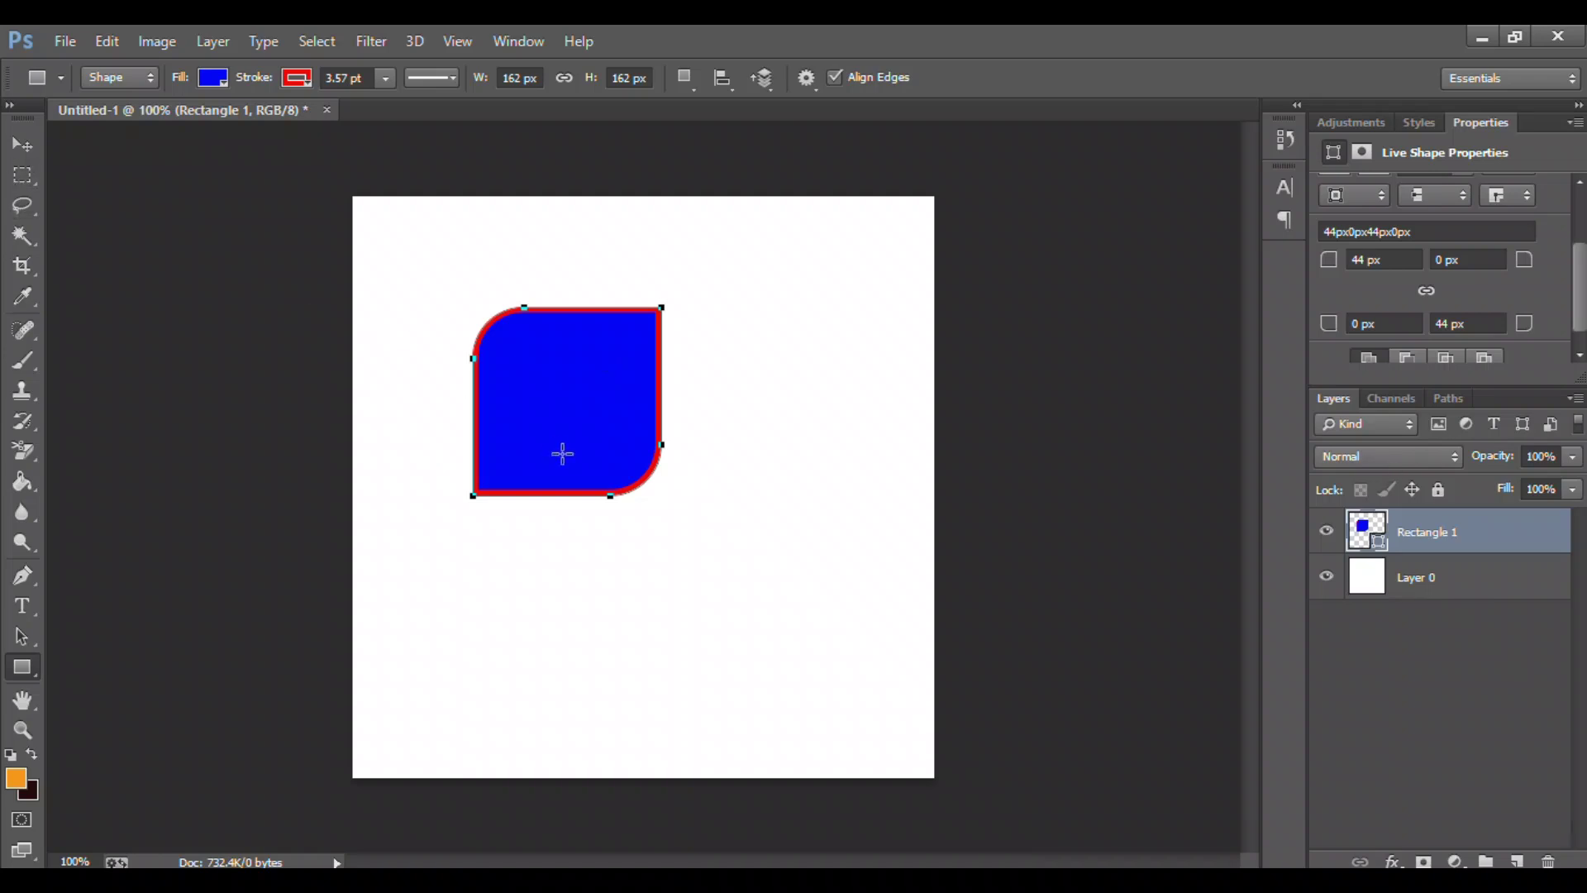
left_click(1580, 354)
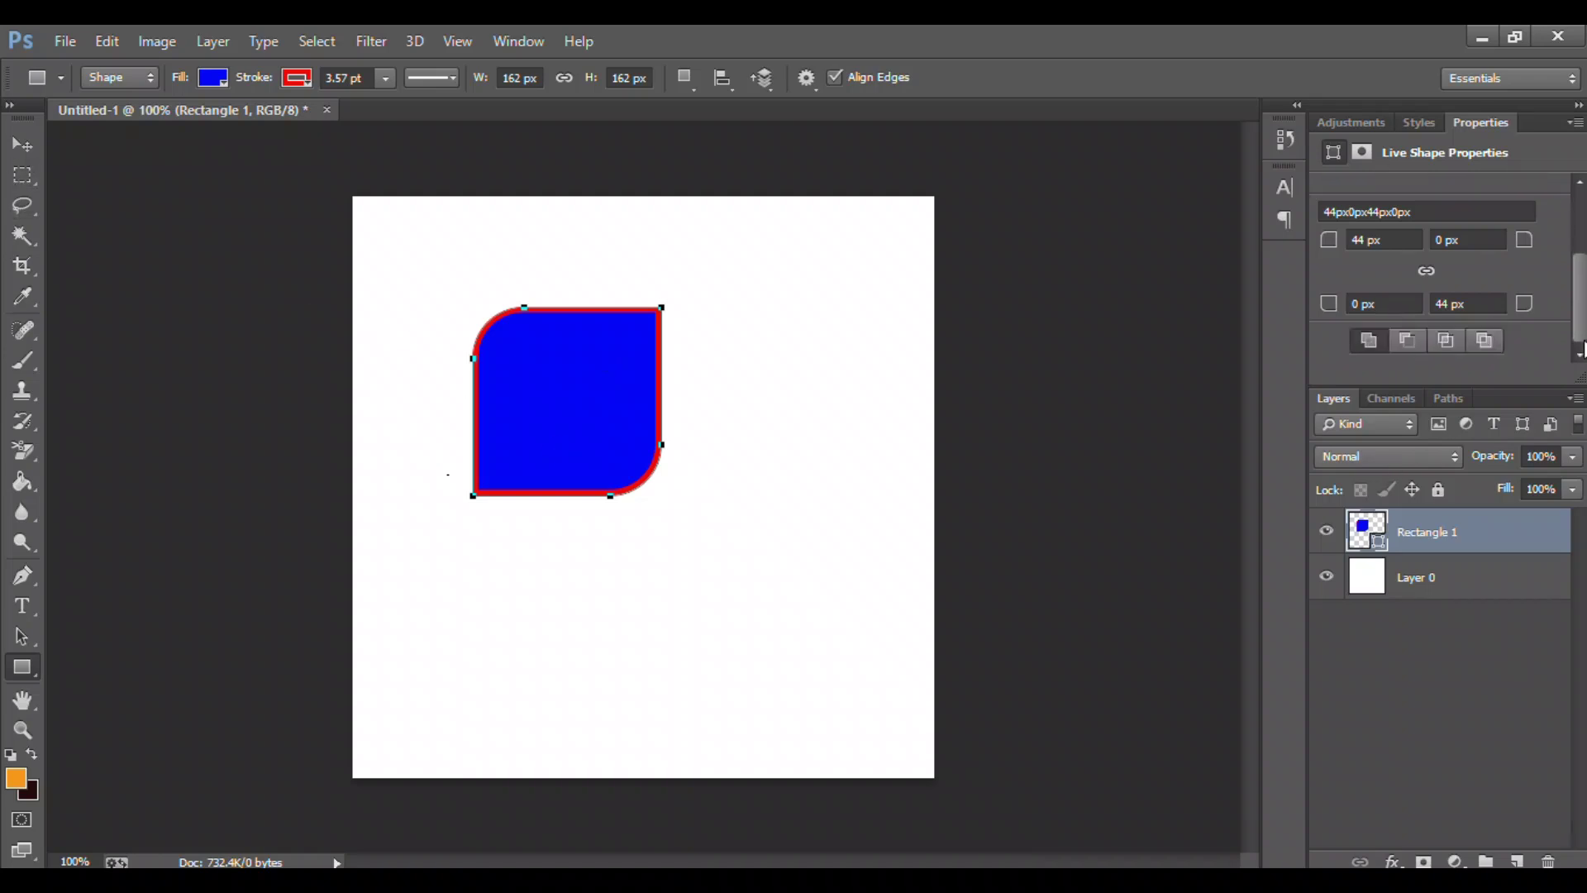
scroll(1584, 299, "up", 2)
left_click_drag(1583, 299, 1582, 264)
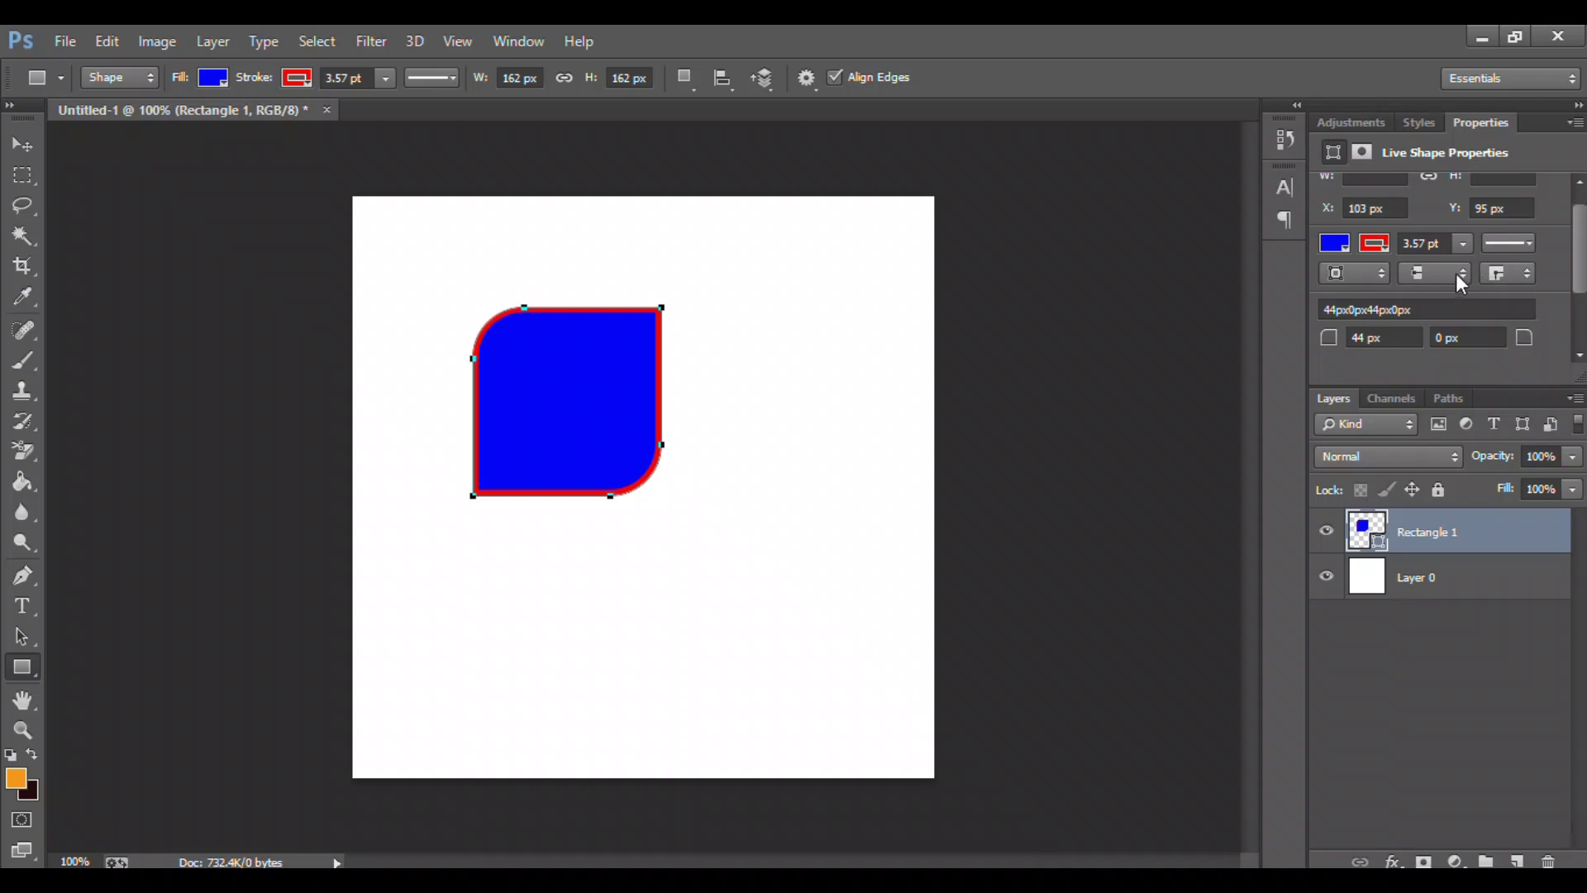
left_click_drag(1581, 259, 1584, 313)
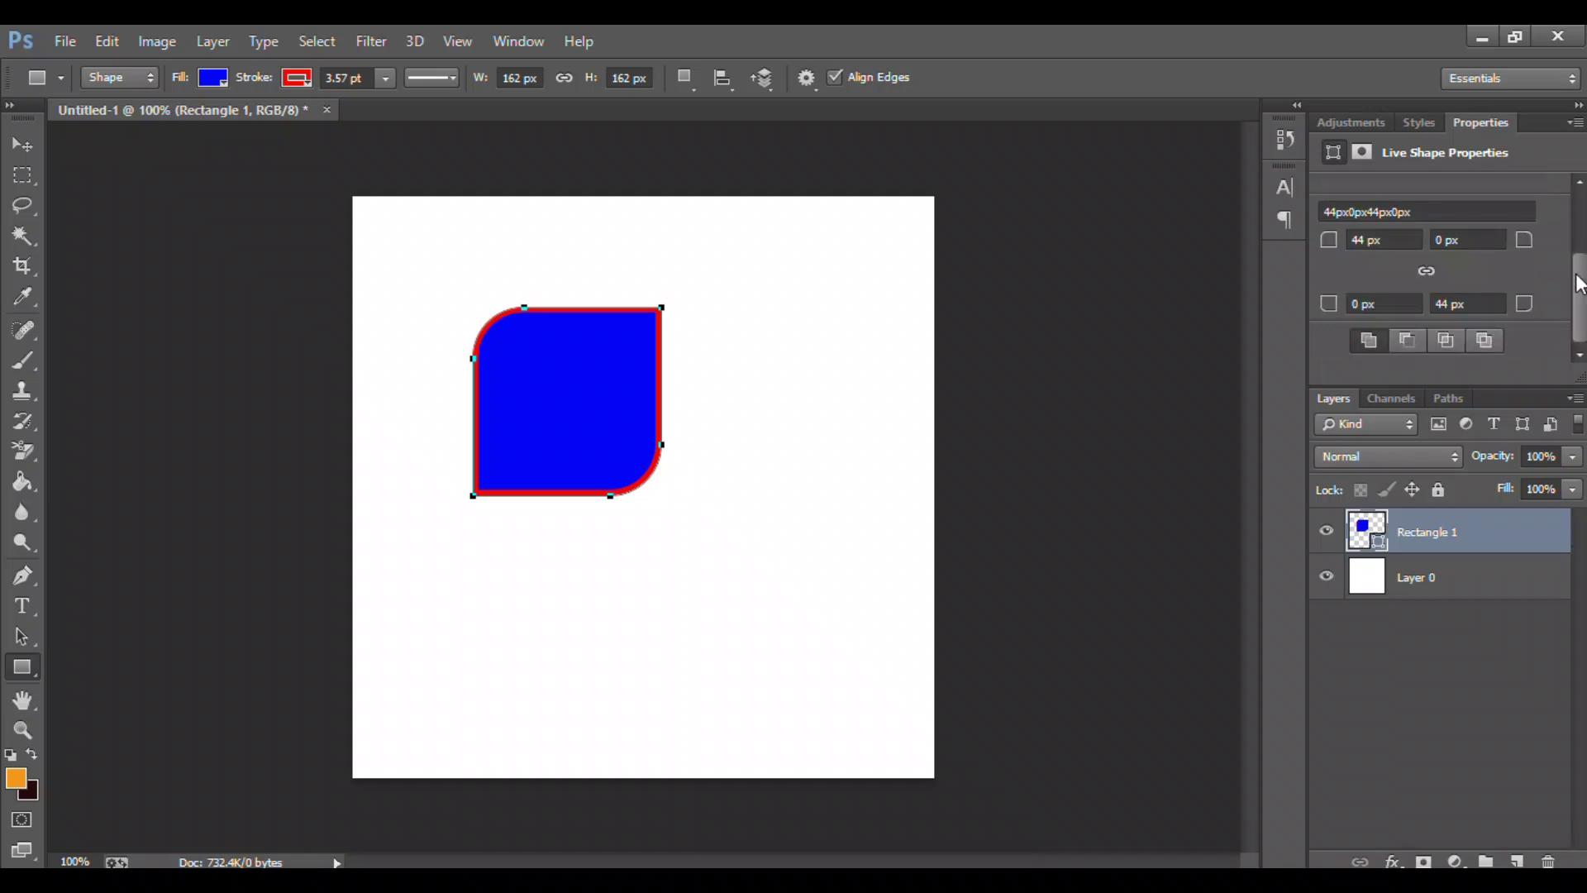
Delete the blue rectangle and pick the plain Rectangle Tool from the shape tool list
key("Delete")
right_click(36, 672)
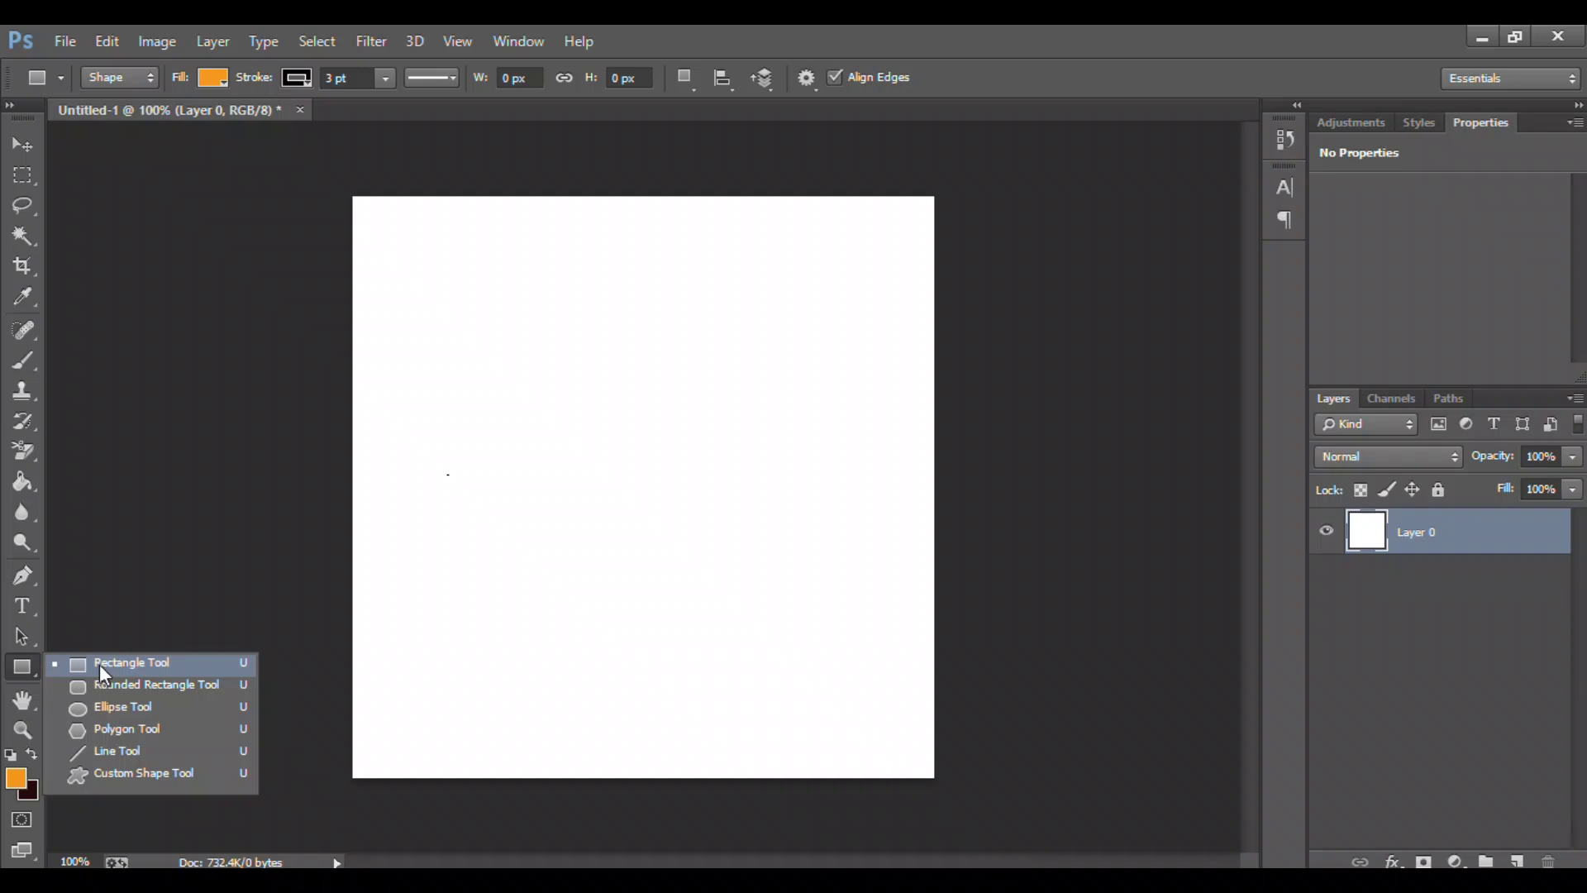
left_click(103, 674)
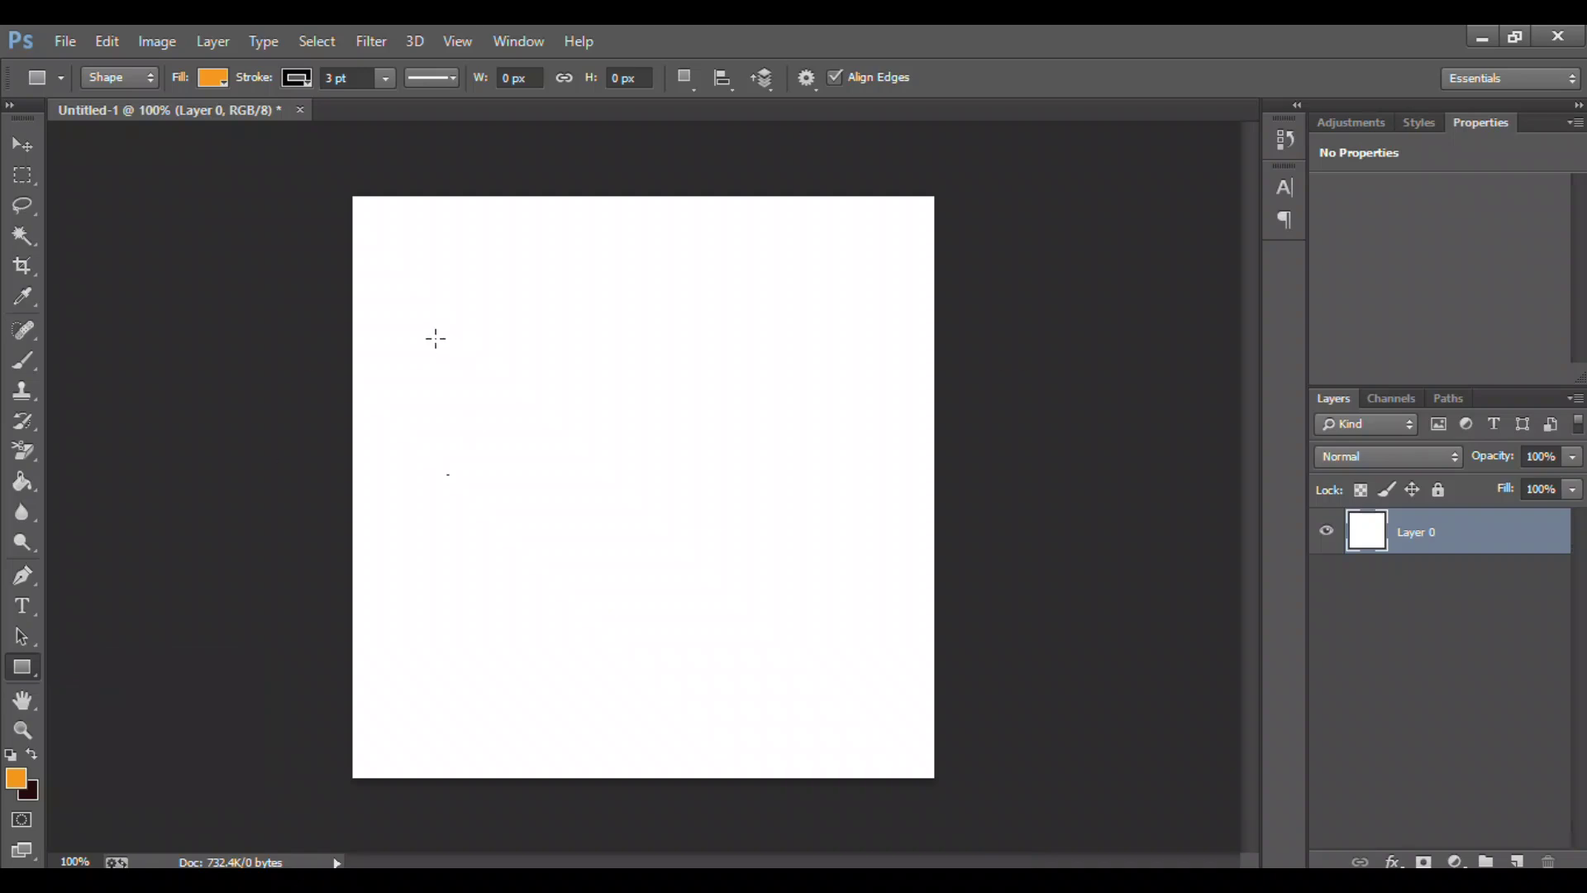
Shift-drag out a roughly 116 × 118 px orange square with a black stroke
left_click(436, 338, "shift")
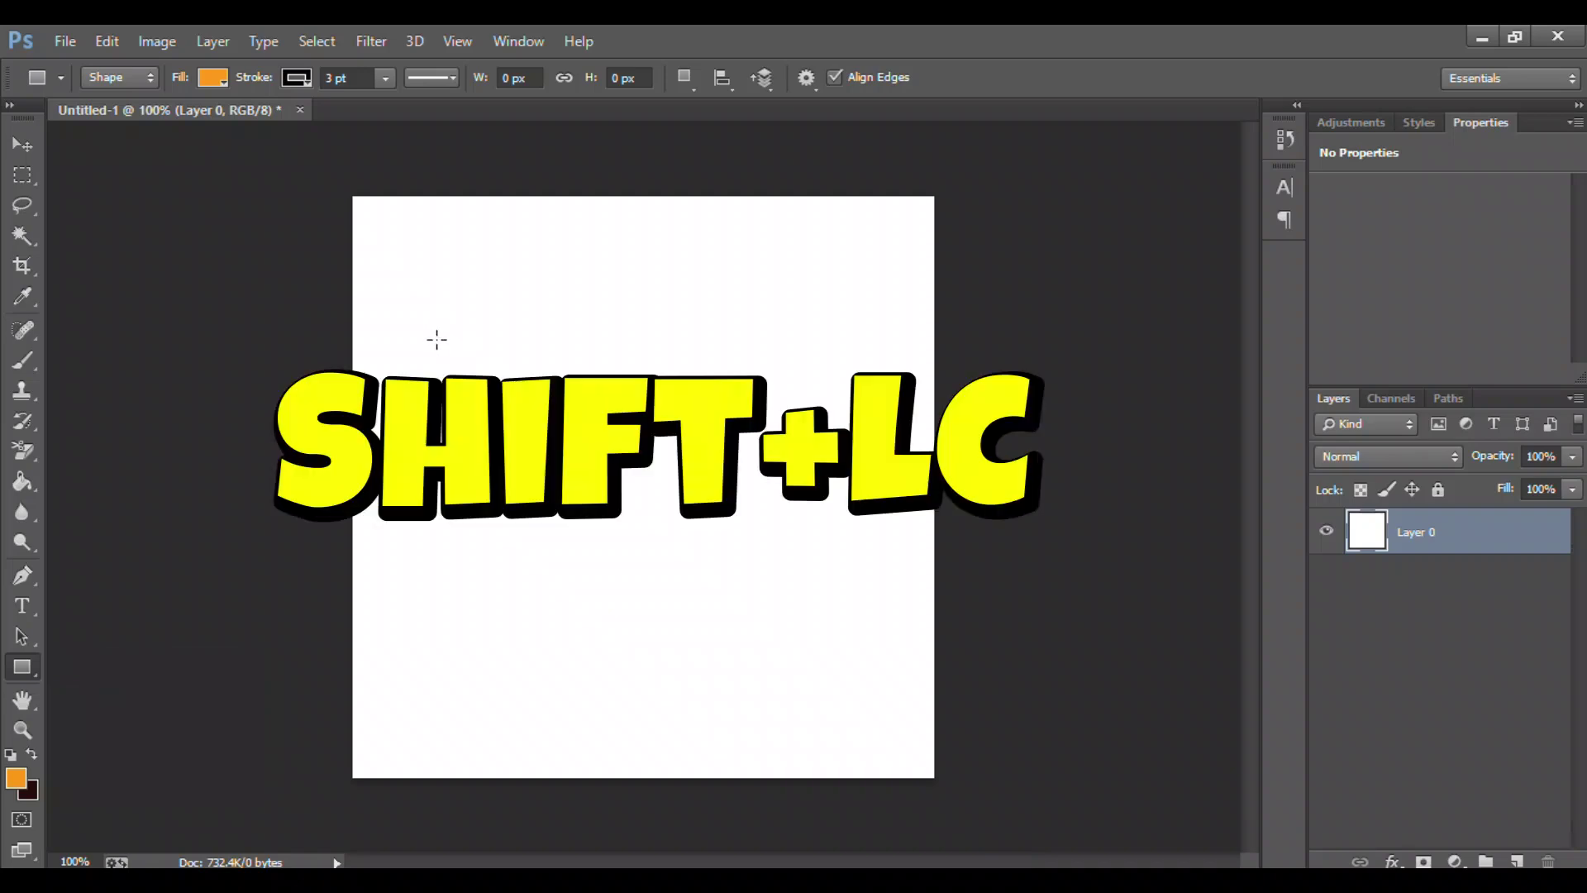
left_click_drag(436, 338, 668, 538)
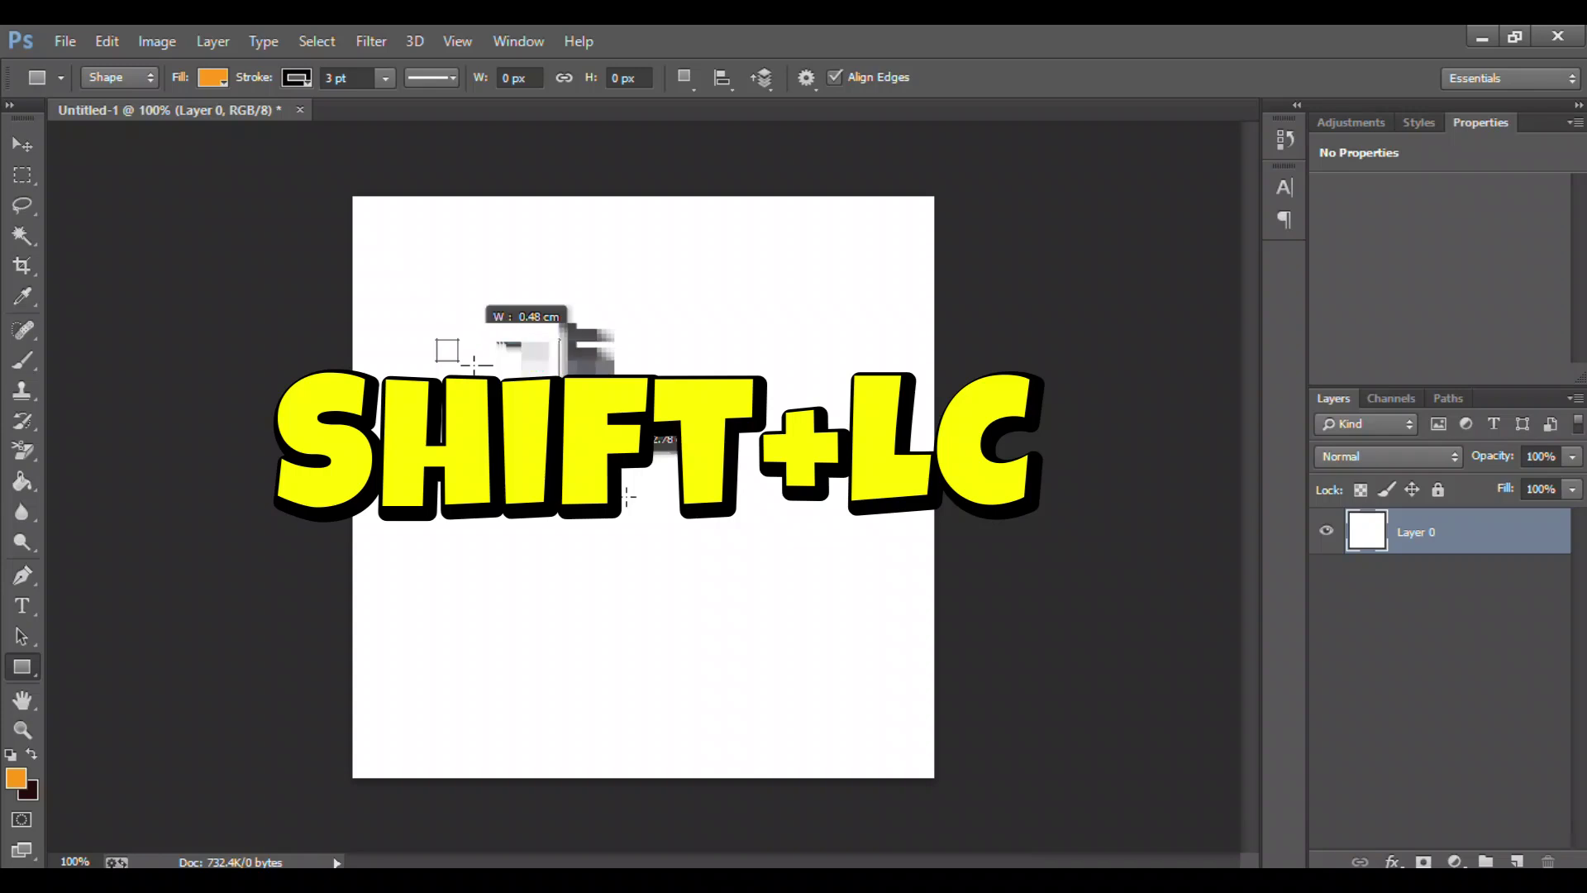
mouse_move(668, 538)
left_mouse_down()
mouse_move(575, 474)
mouse_move(655, 504)
left_mouse_up()
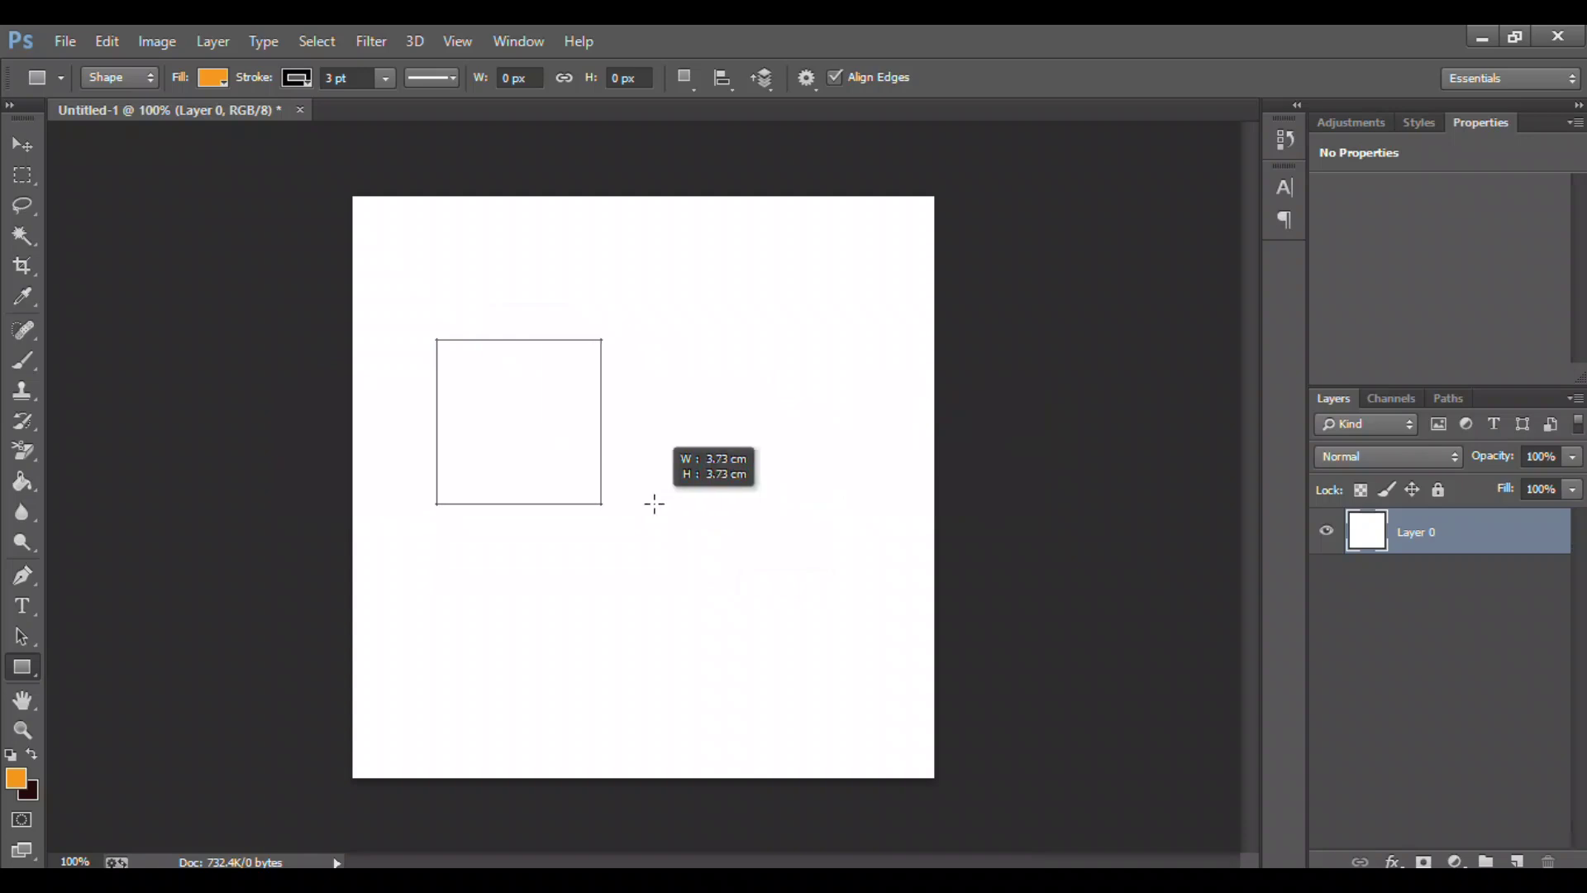
mouse_move(655, 504)
left_mouse_down()
mouse_move(800, 609)
mouse_move(553, 383)
mouse_move(752, 553)
mouse_move(740, 521)
mouse_move(553, 379)
mouse_move(821, 553)
mouse_move(581, 400)
mouse_move(745, 501)
left_mouse_up()
left_click_drag(866, 585, 721, 523)
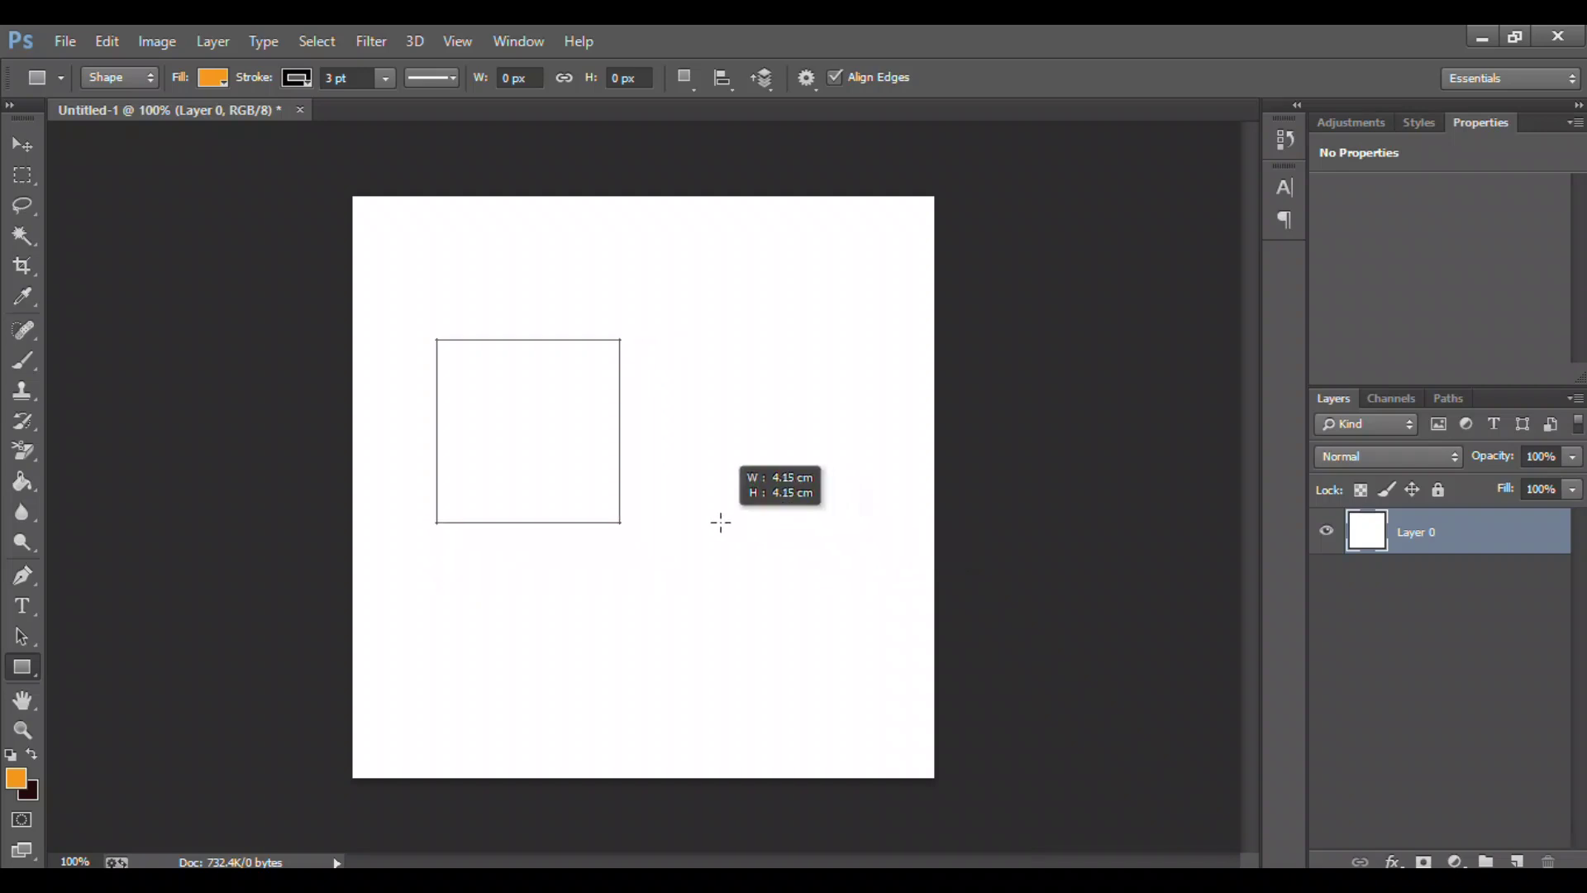
left_click_drag(721, 523, 722, 522)
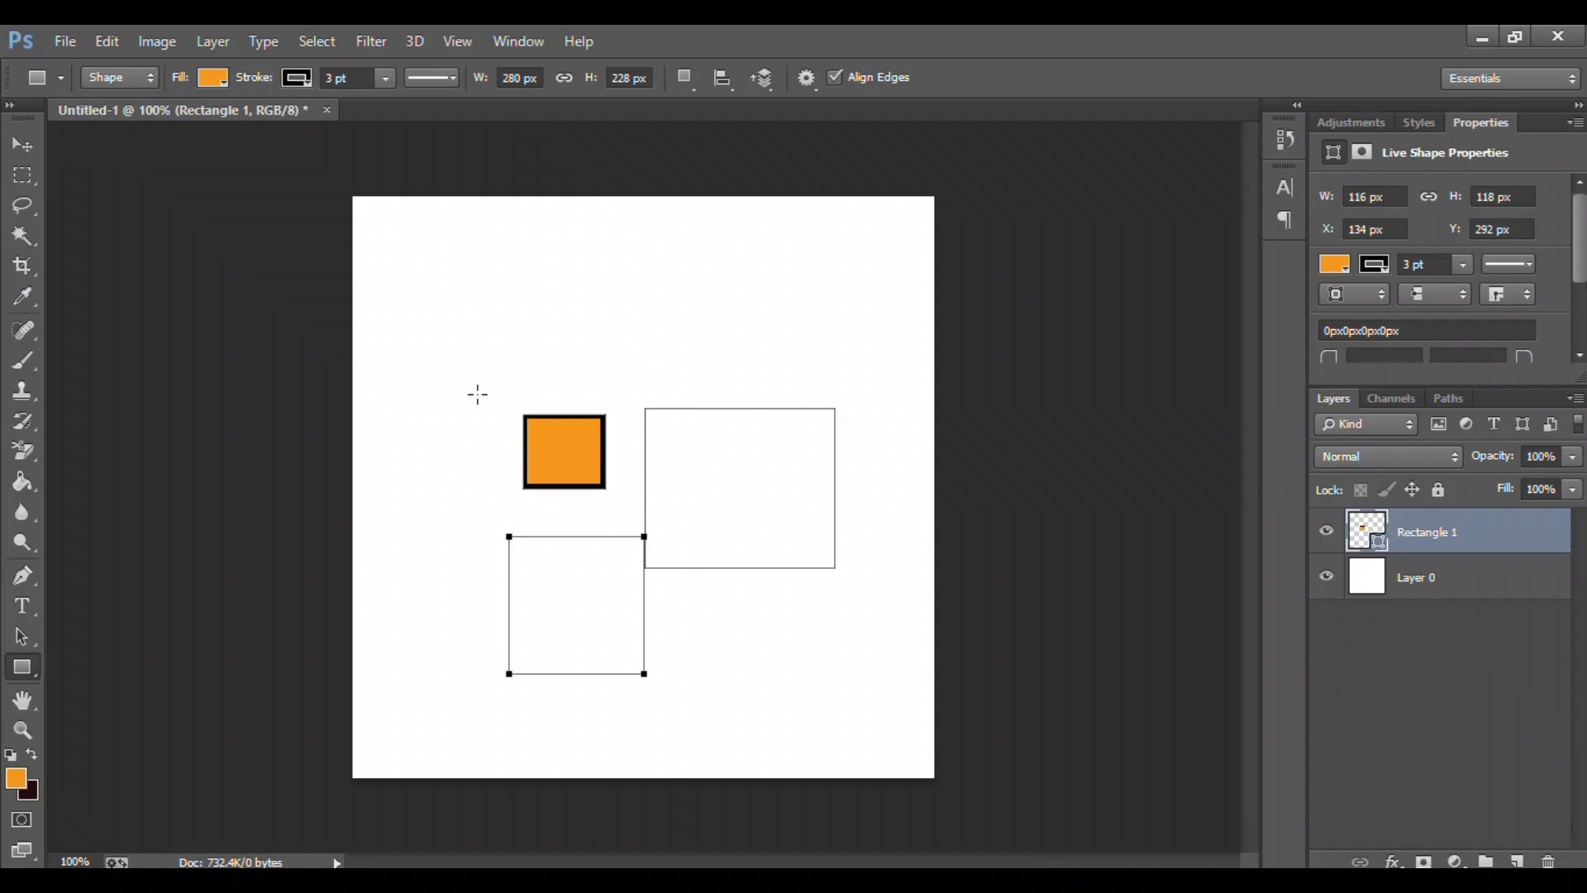
Create an exact 100 × 228 px rectangle, then move it up and to the right
left_click(478, 394)
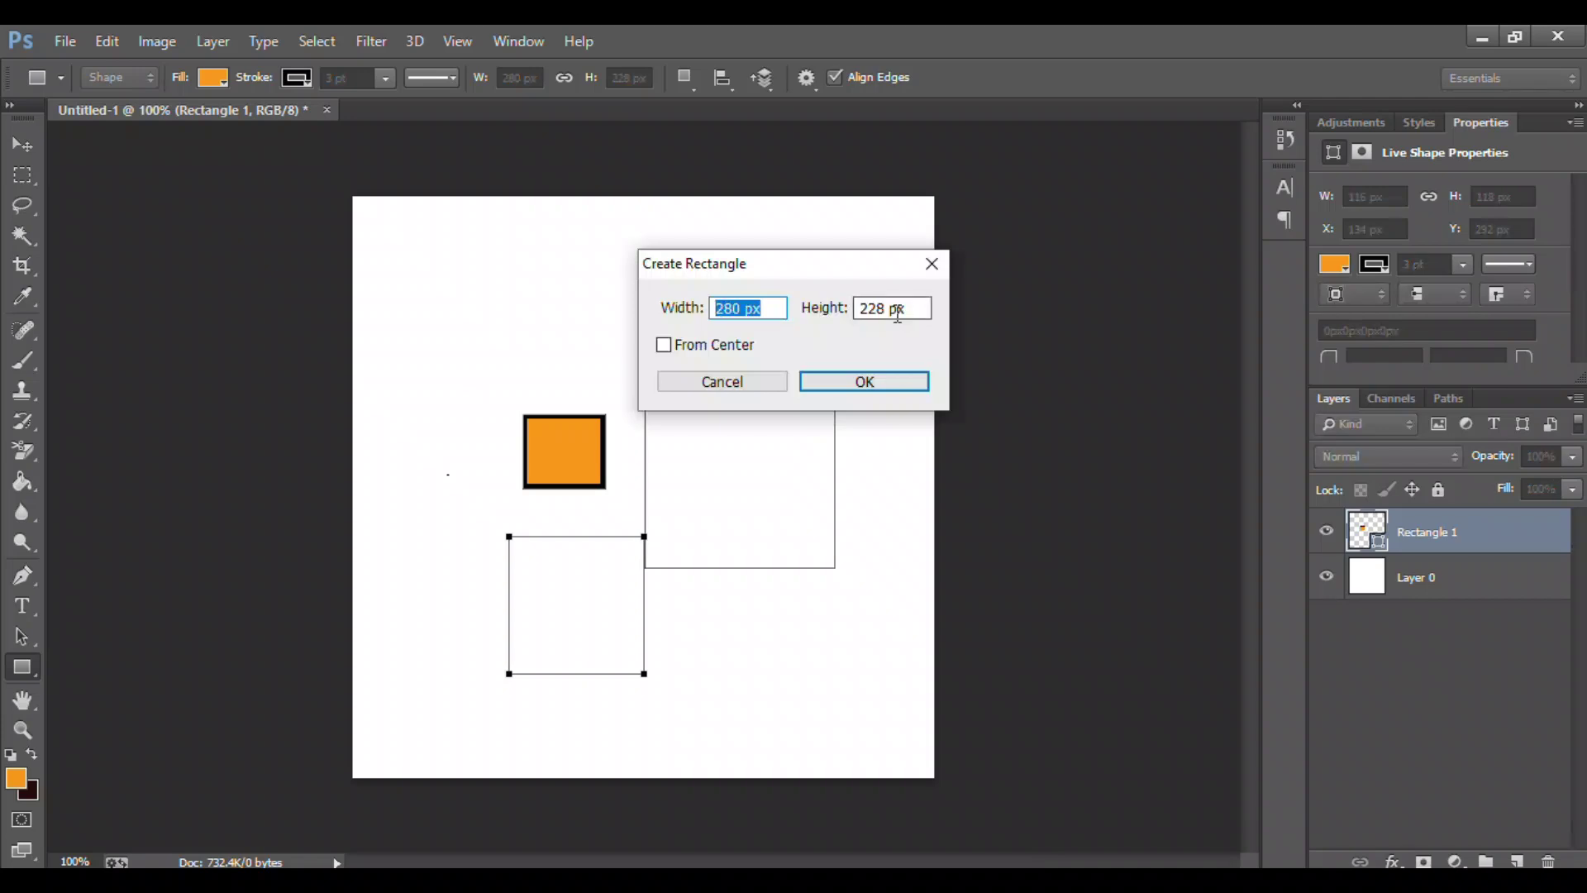
left_click(743, 309)
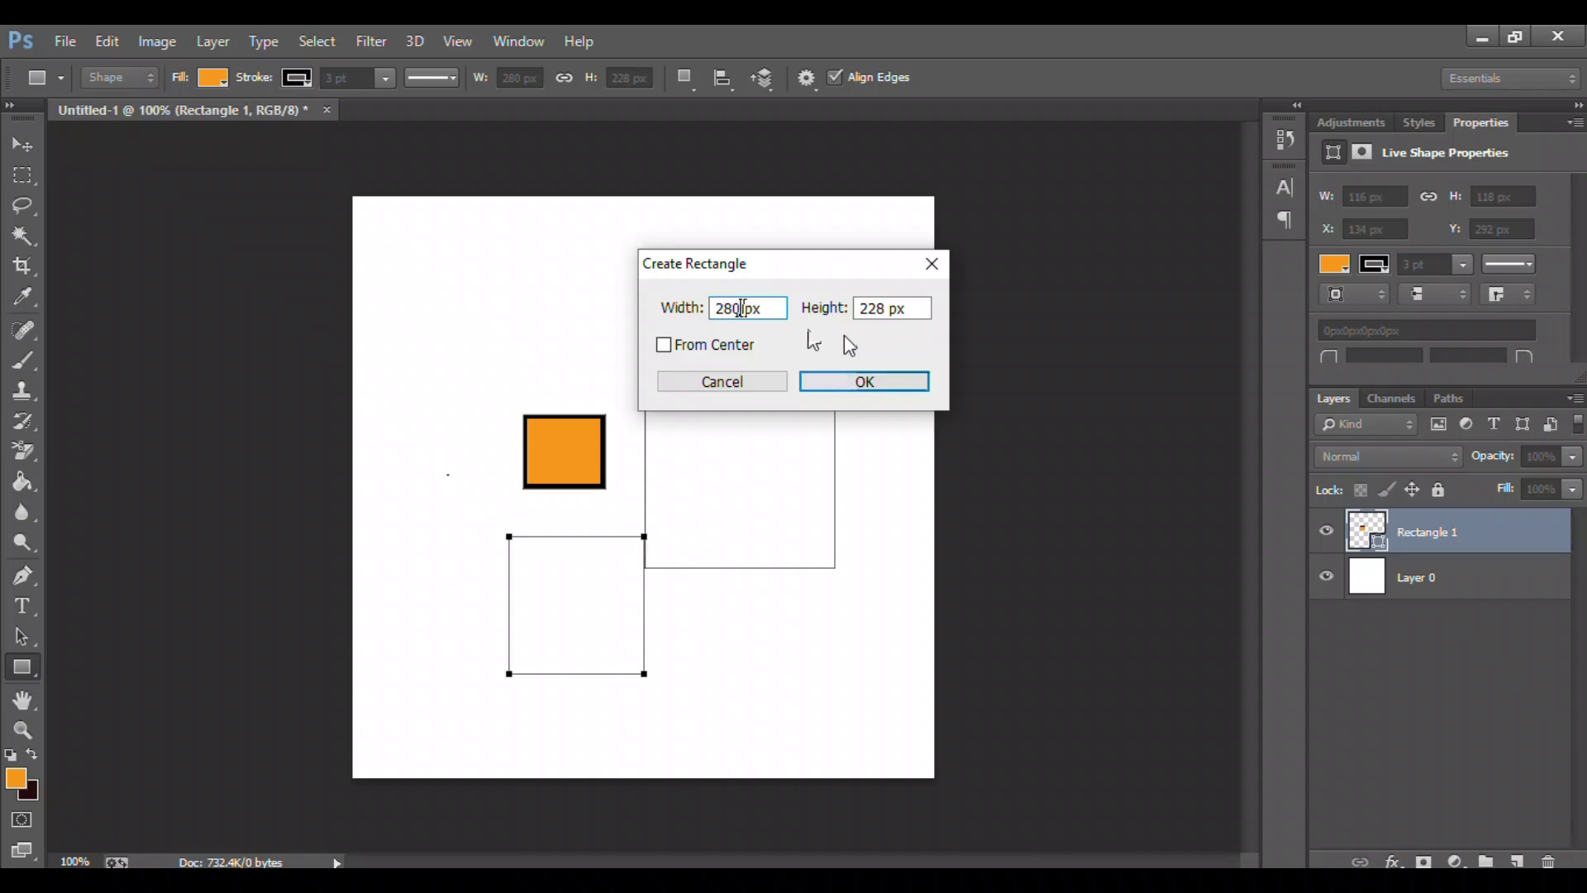
key("BackSpace")
key("BackSpace")
key("BackSpace")
type("100")
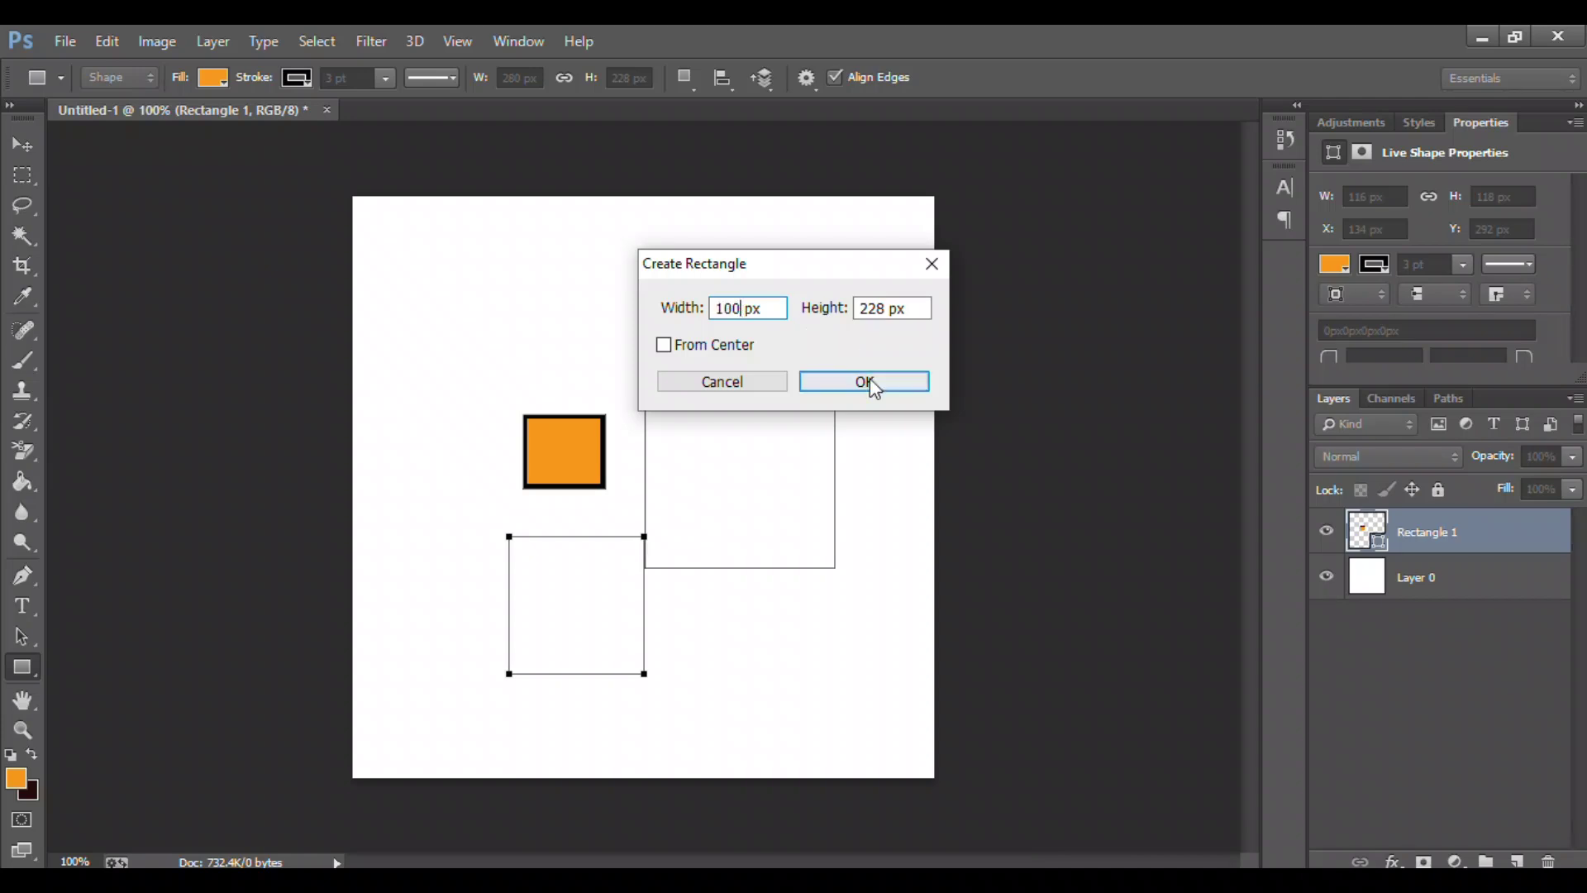
left_click(870, 379)
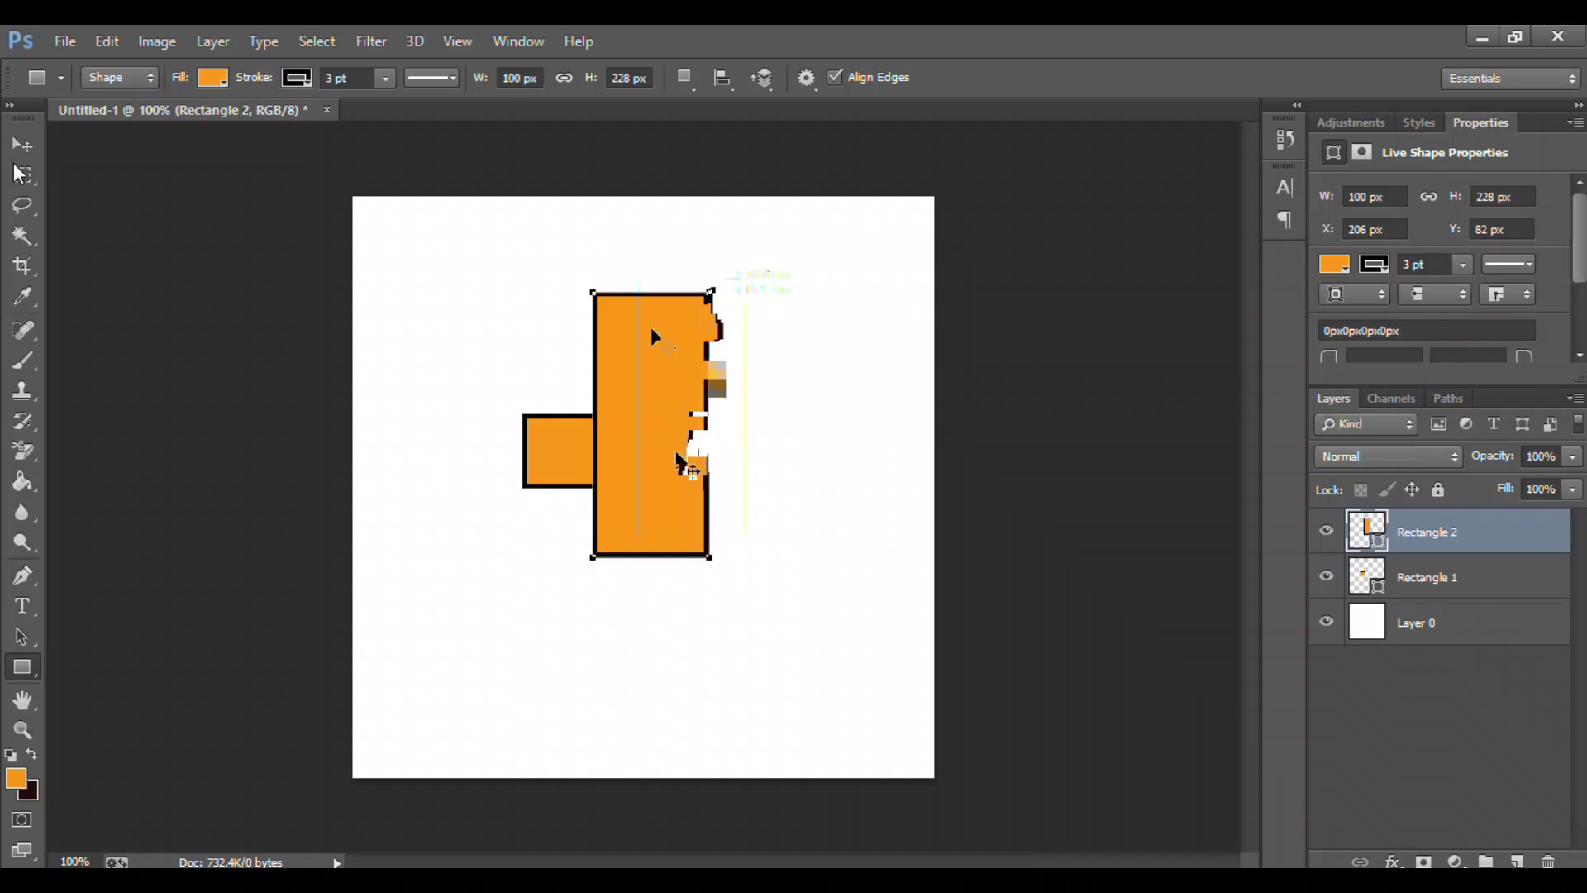
key("v")
left_click_drag(692, 293, 754, 279)
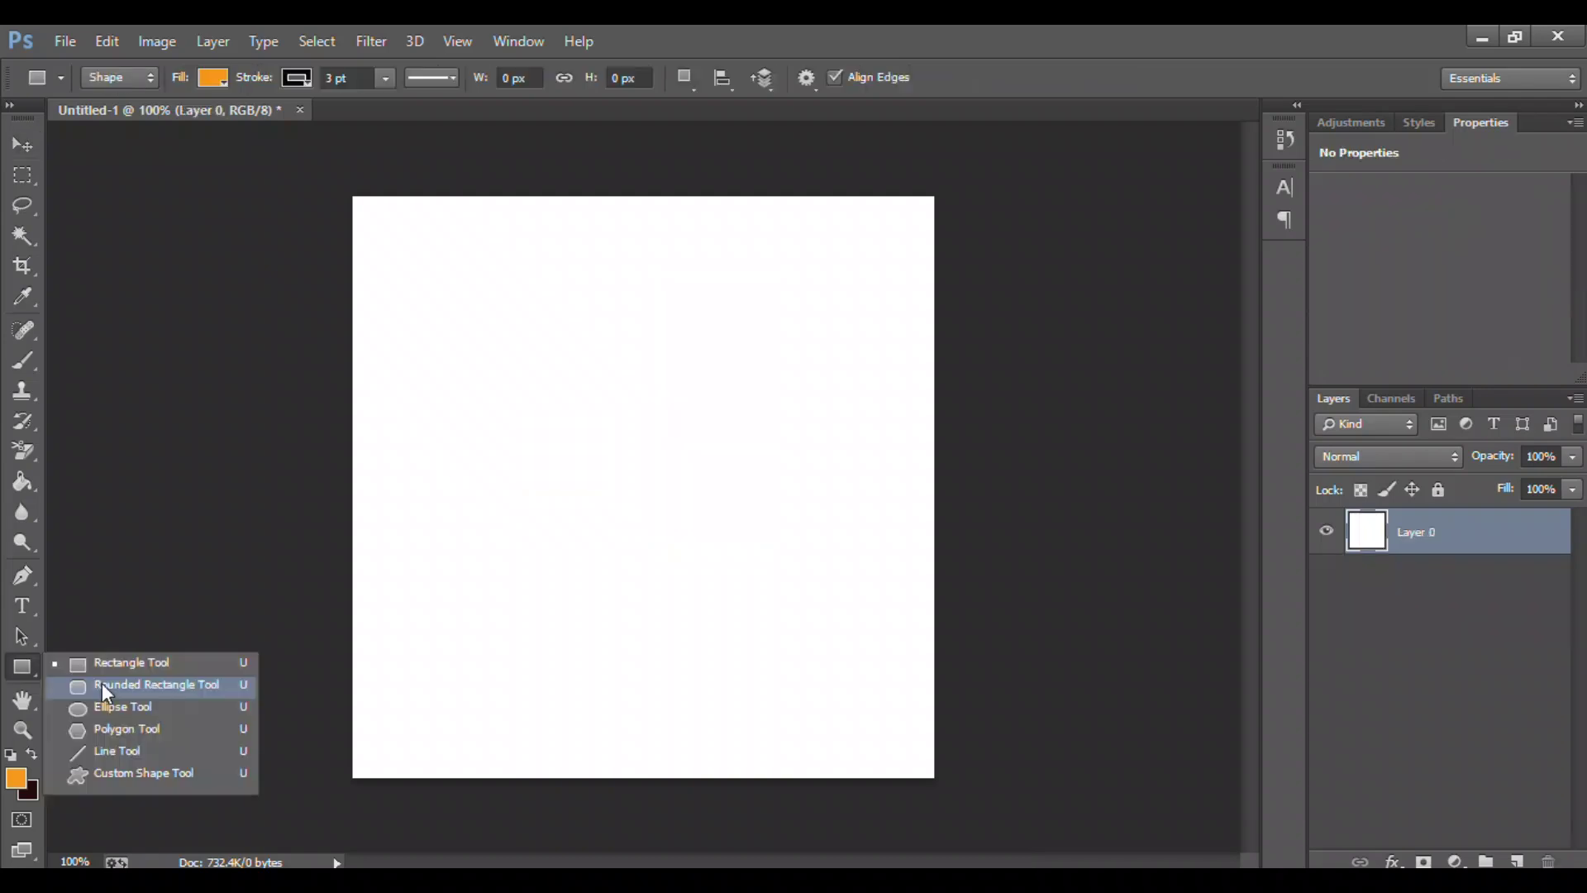
Create a 100 × 100 px rounded rectangle with corner radii 10, 39, 48 and 10 px
left_click(101, 684)
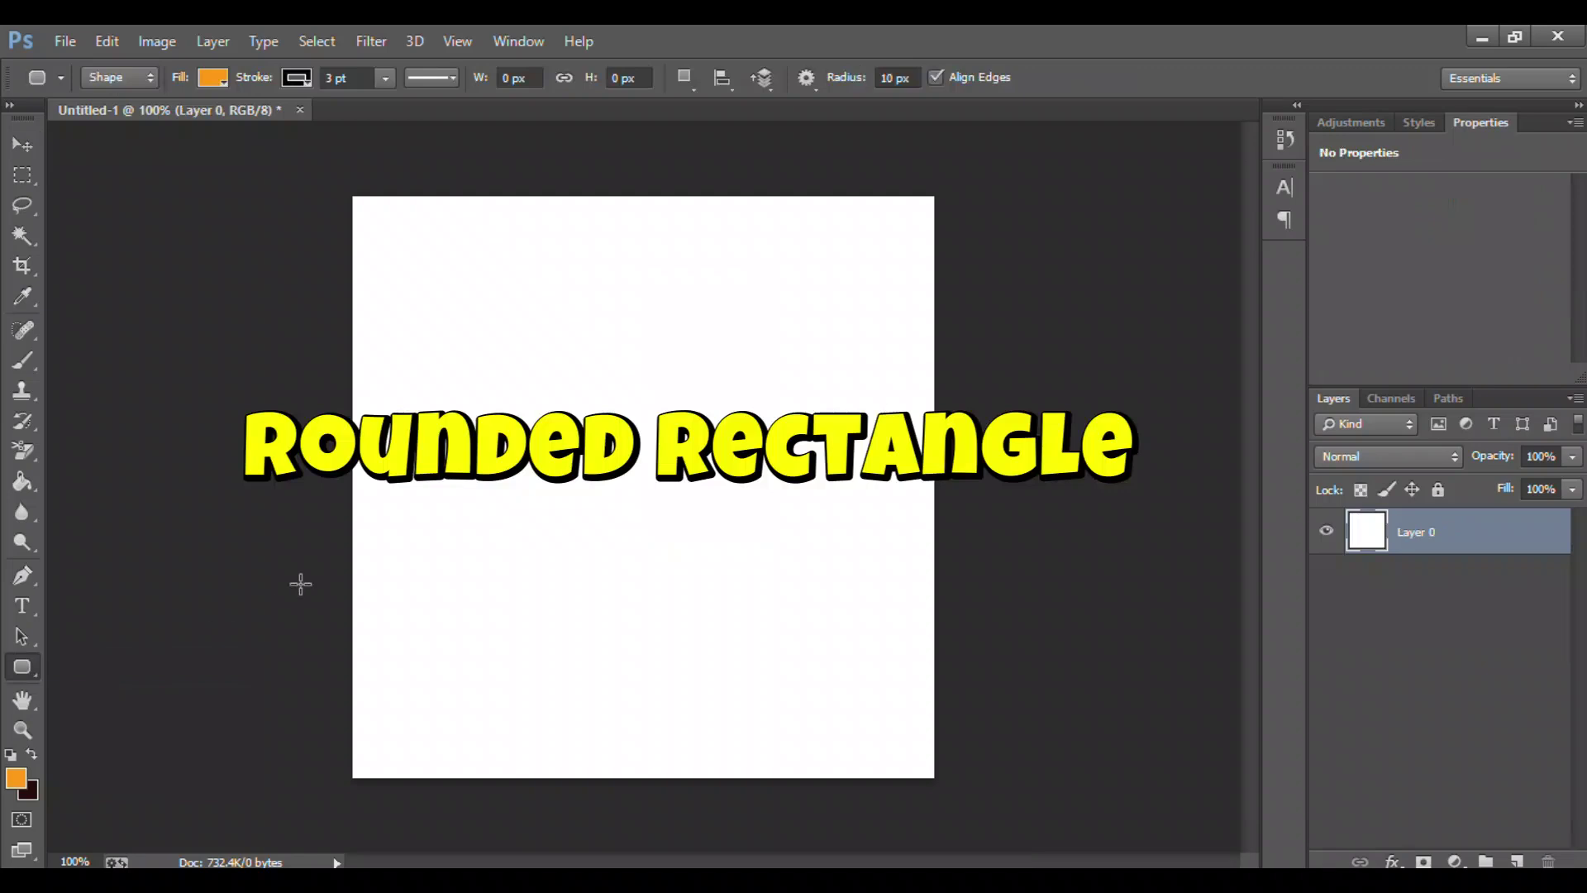
left_click(596, 369)
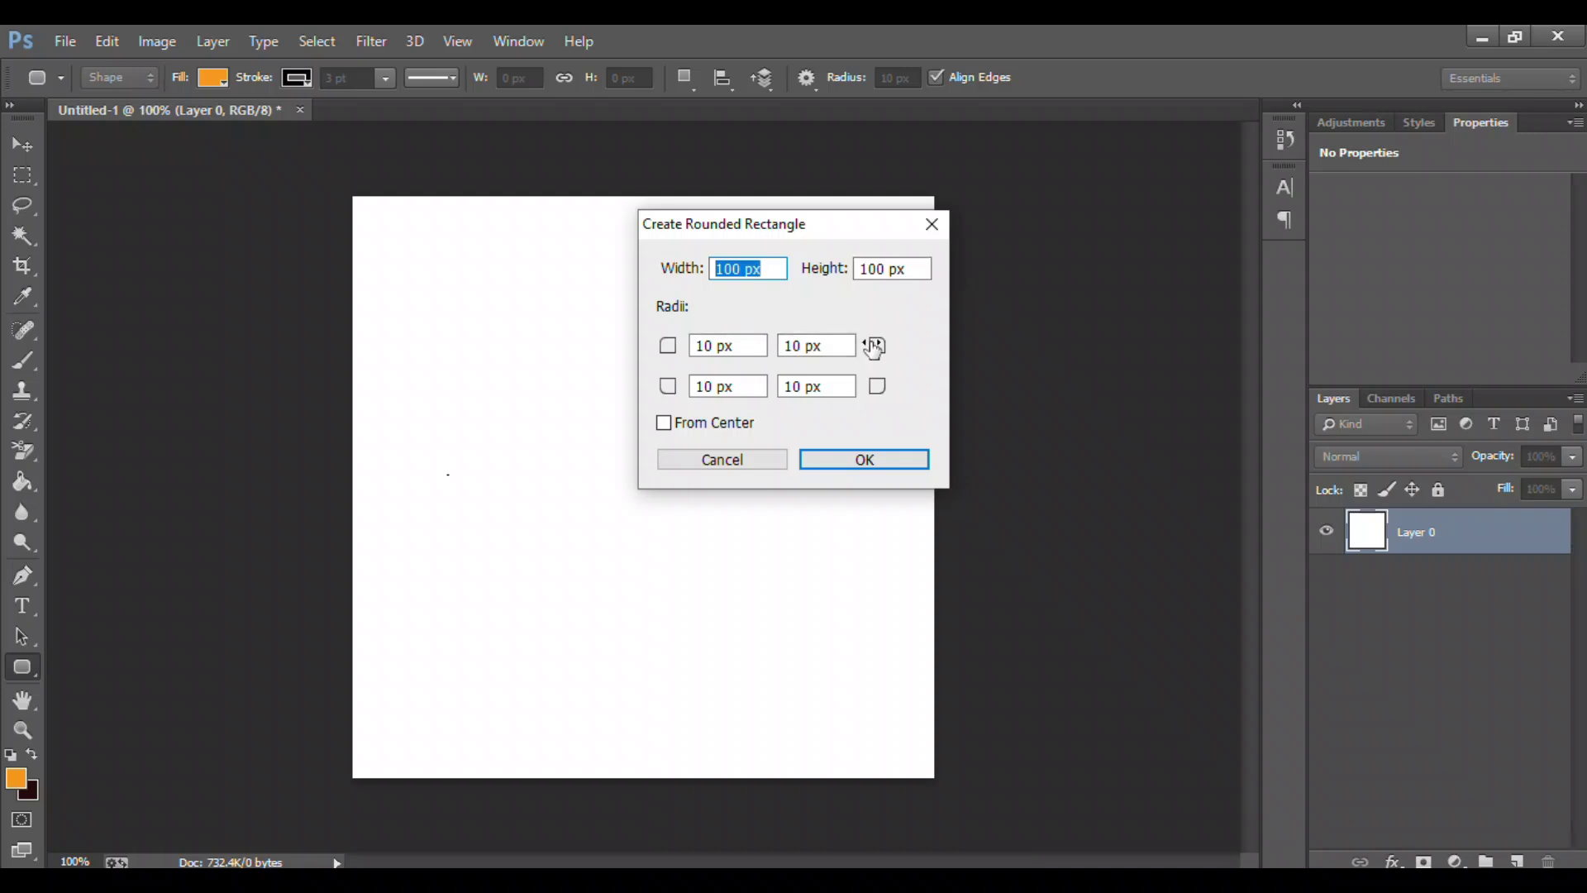
mouse_move(877, 347)
left_mouse_down()
mouse_move(900, 347)
mouse_move(883, 390)
mouse_move(918, 396)
left_mouse_up()
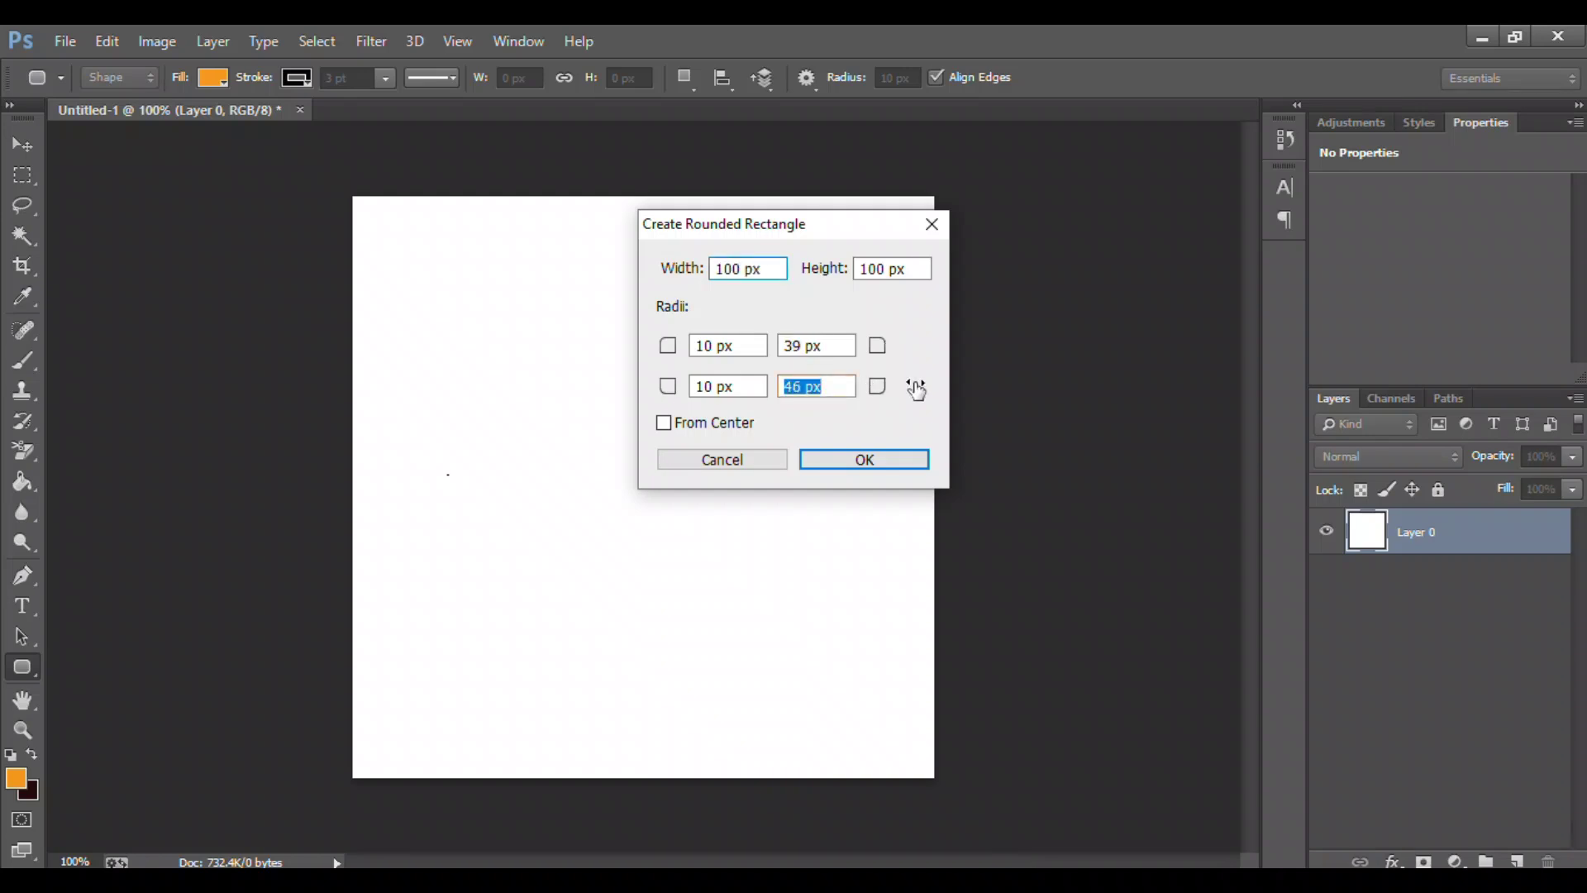
left_click(861, 459)
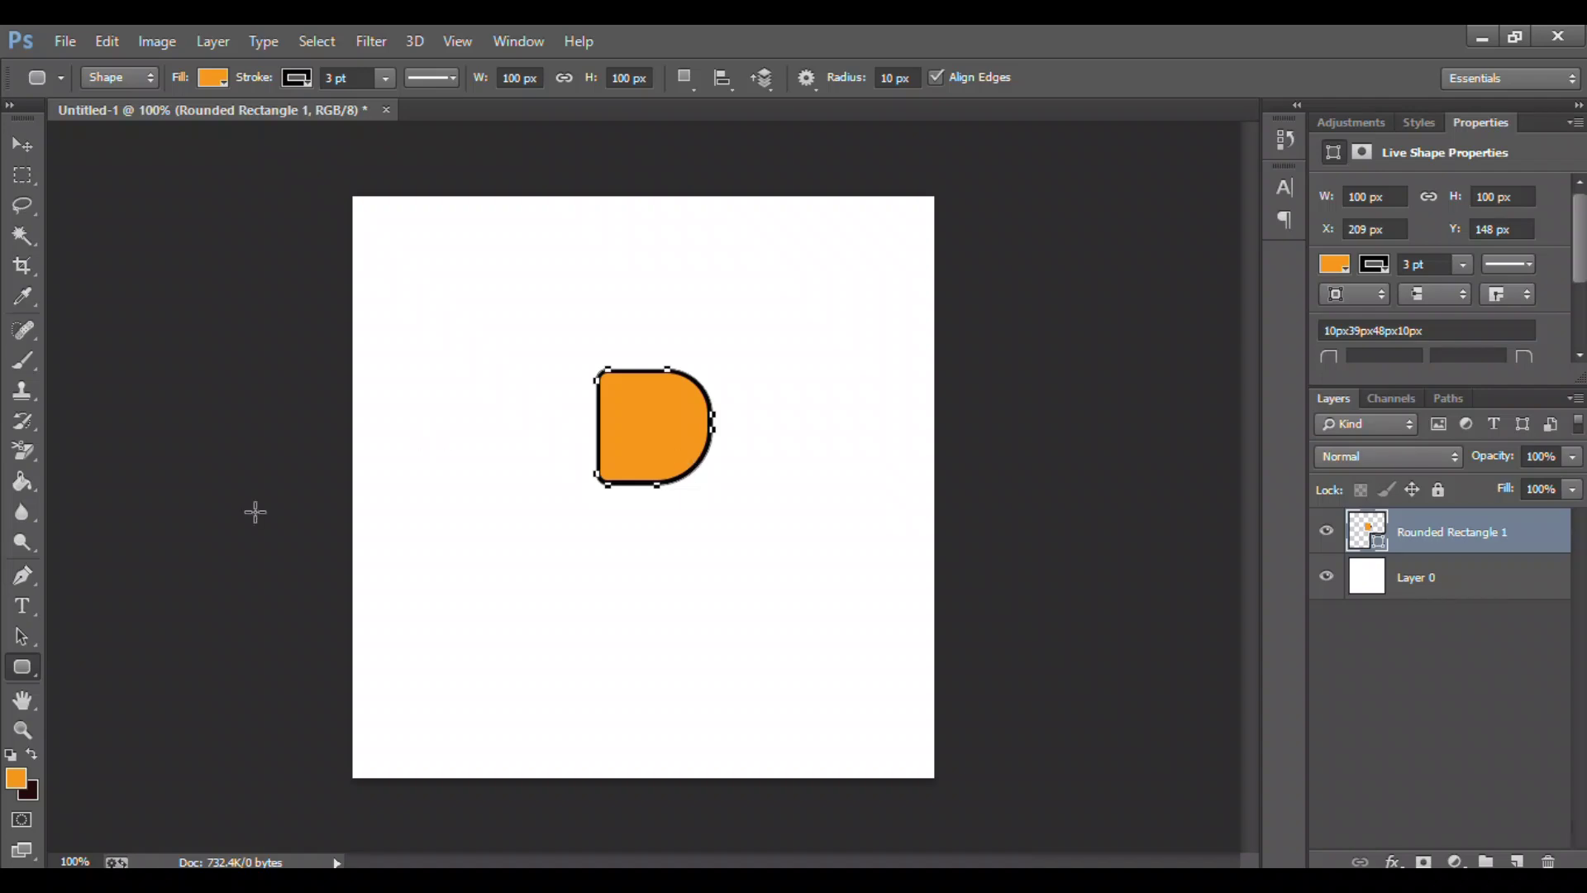
Draw a second rounded rectangle and try a 49 px top-left radius, then undo it
left_click_drag(392, 285, 555, 445)
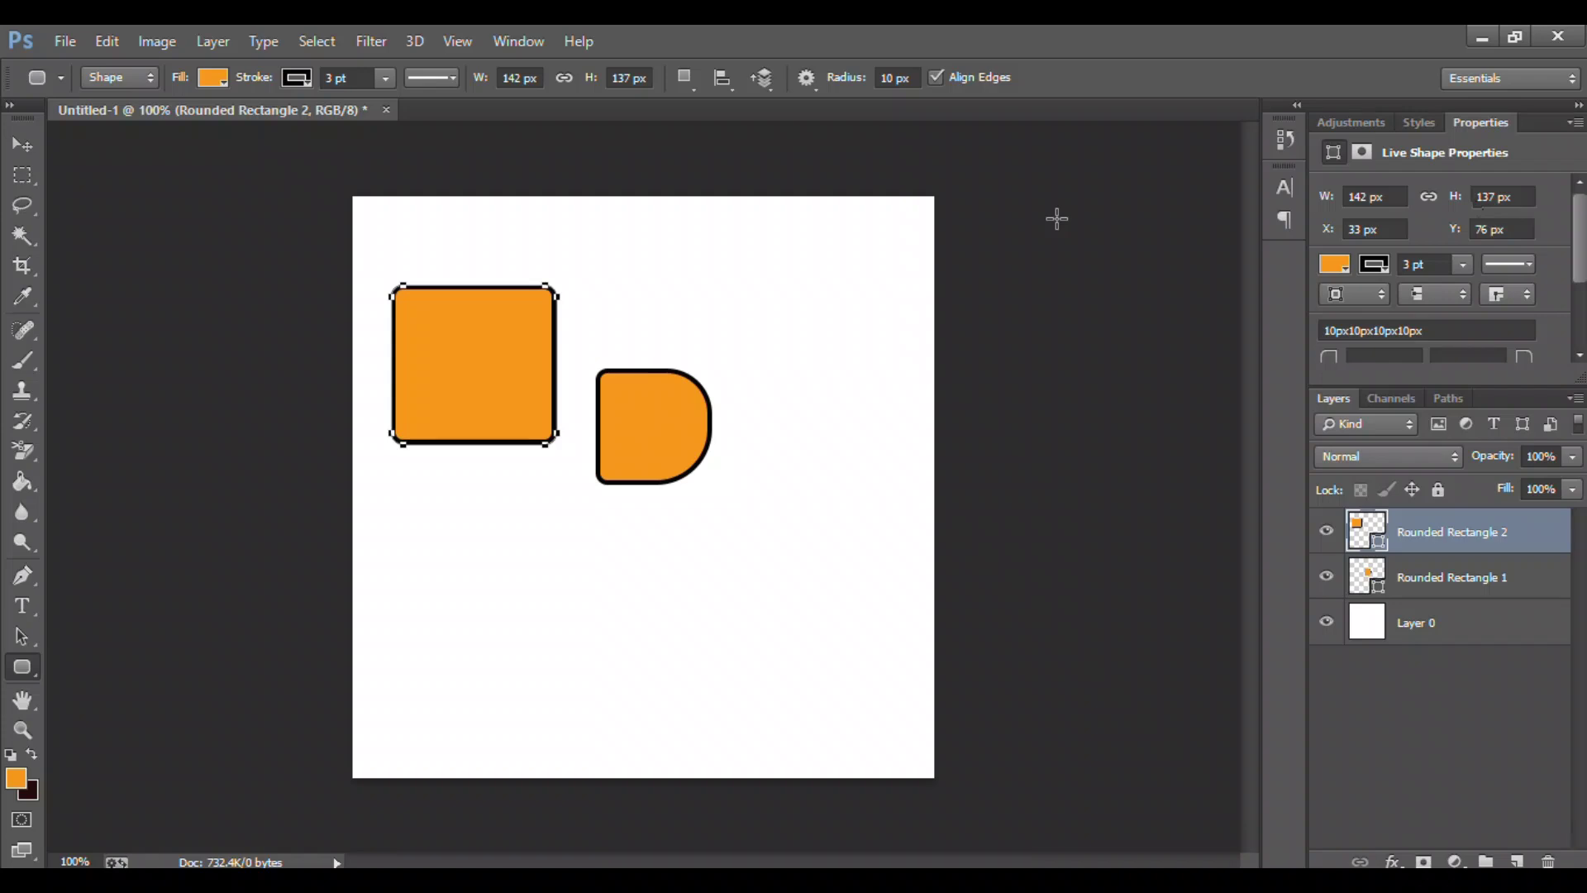
left_click_drag(1573, 269, 1583, 317)
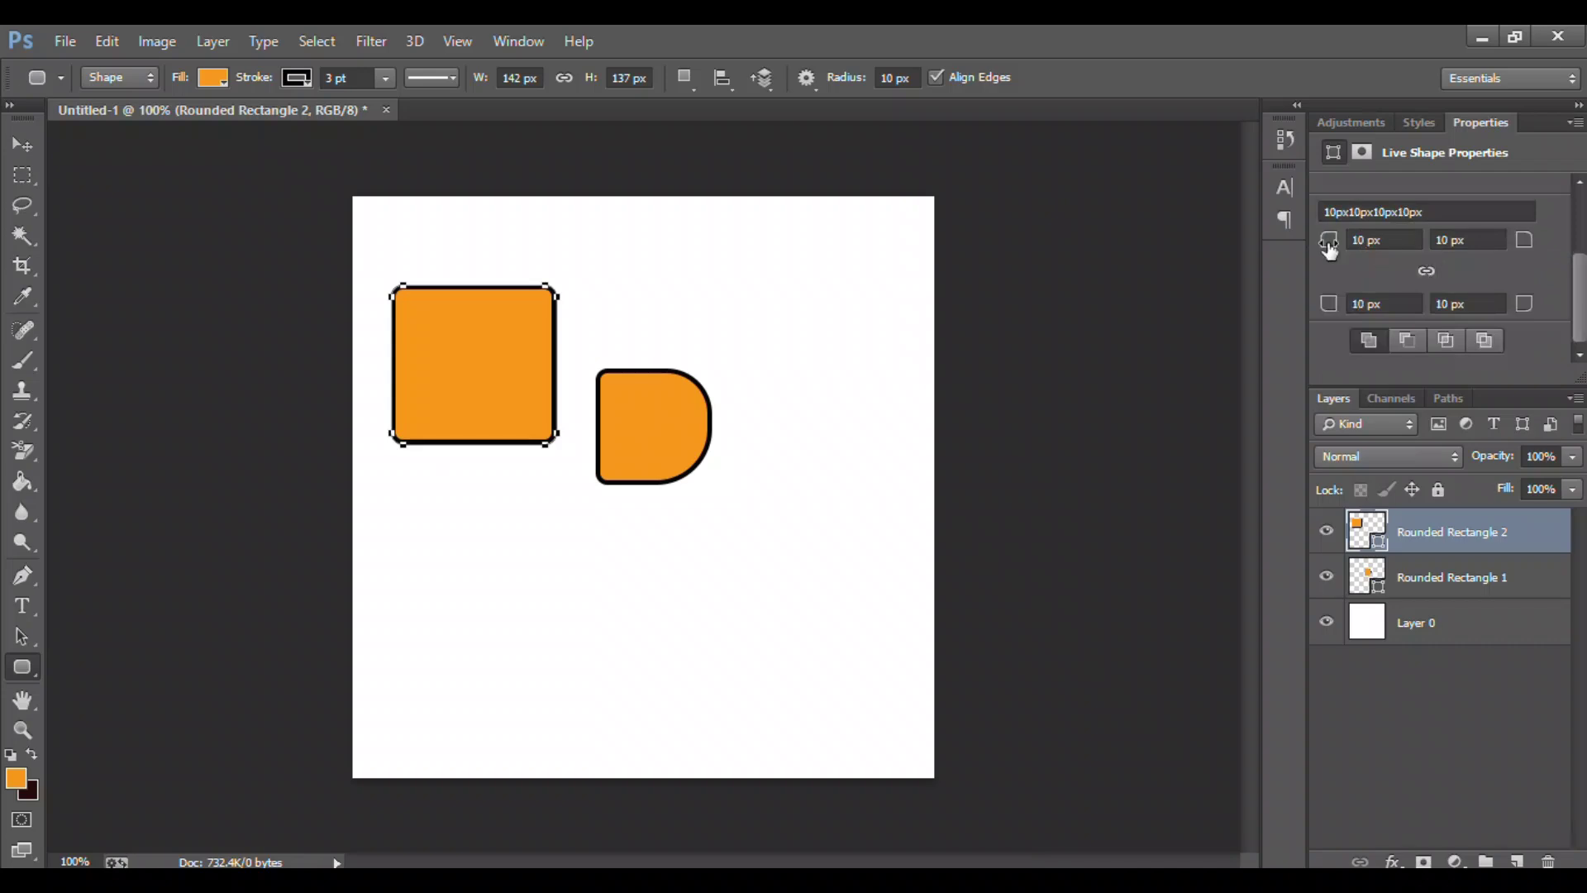
left_click(1383, 240)
left_click_drag(1331, 242, 1339, 248)
type("49")
key("Return")
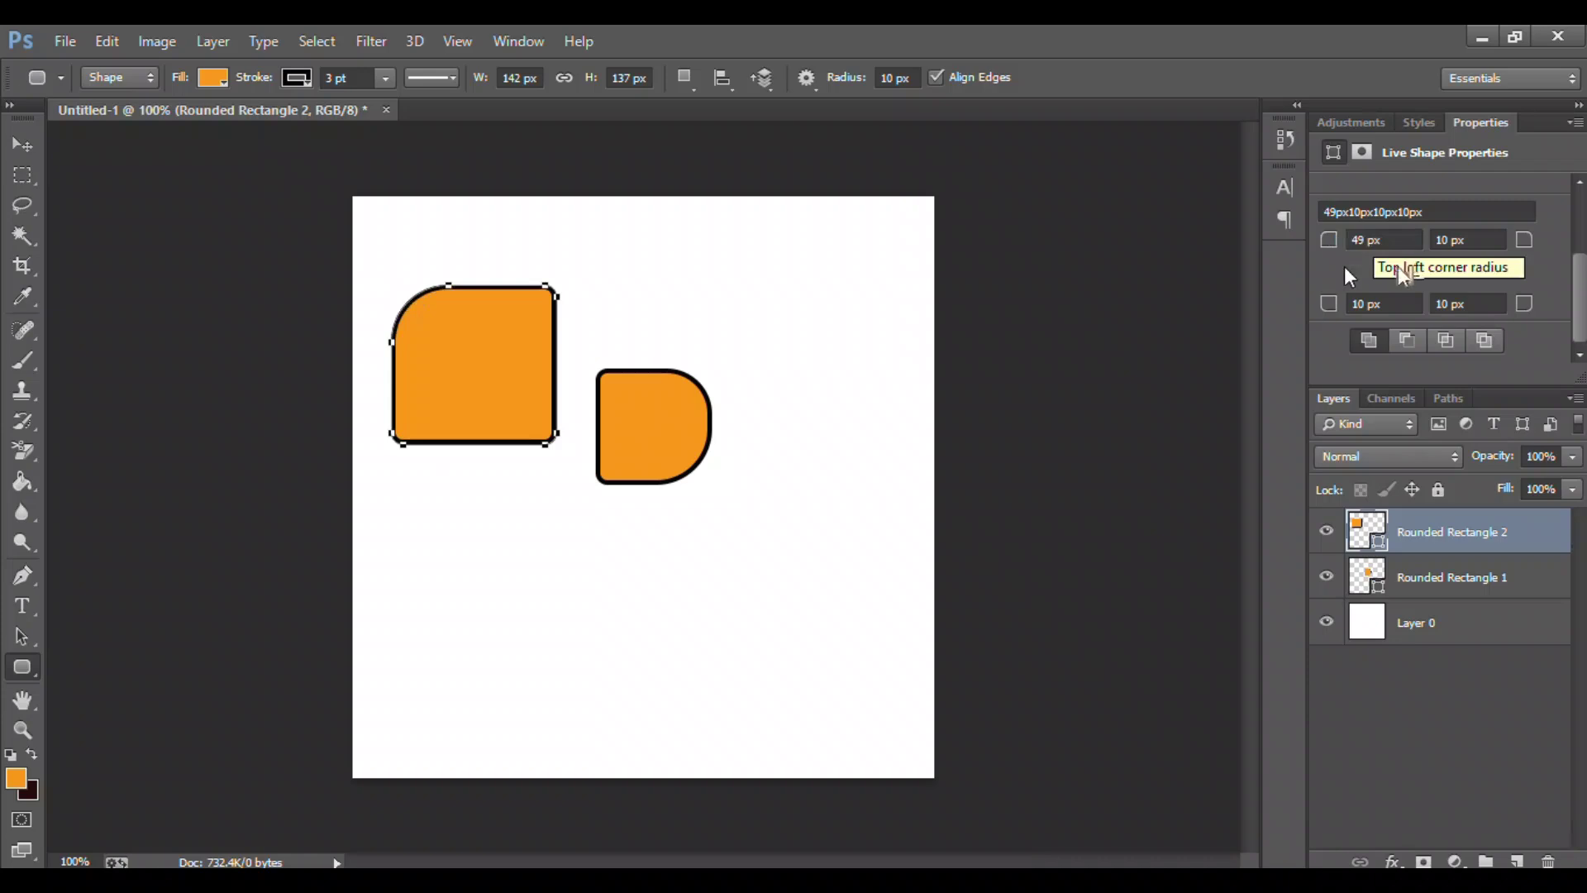
key("ctrl+z")
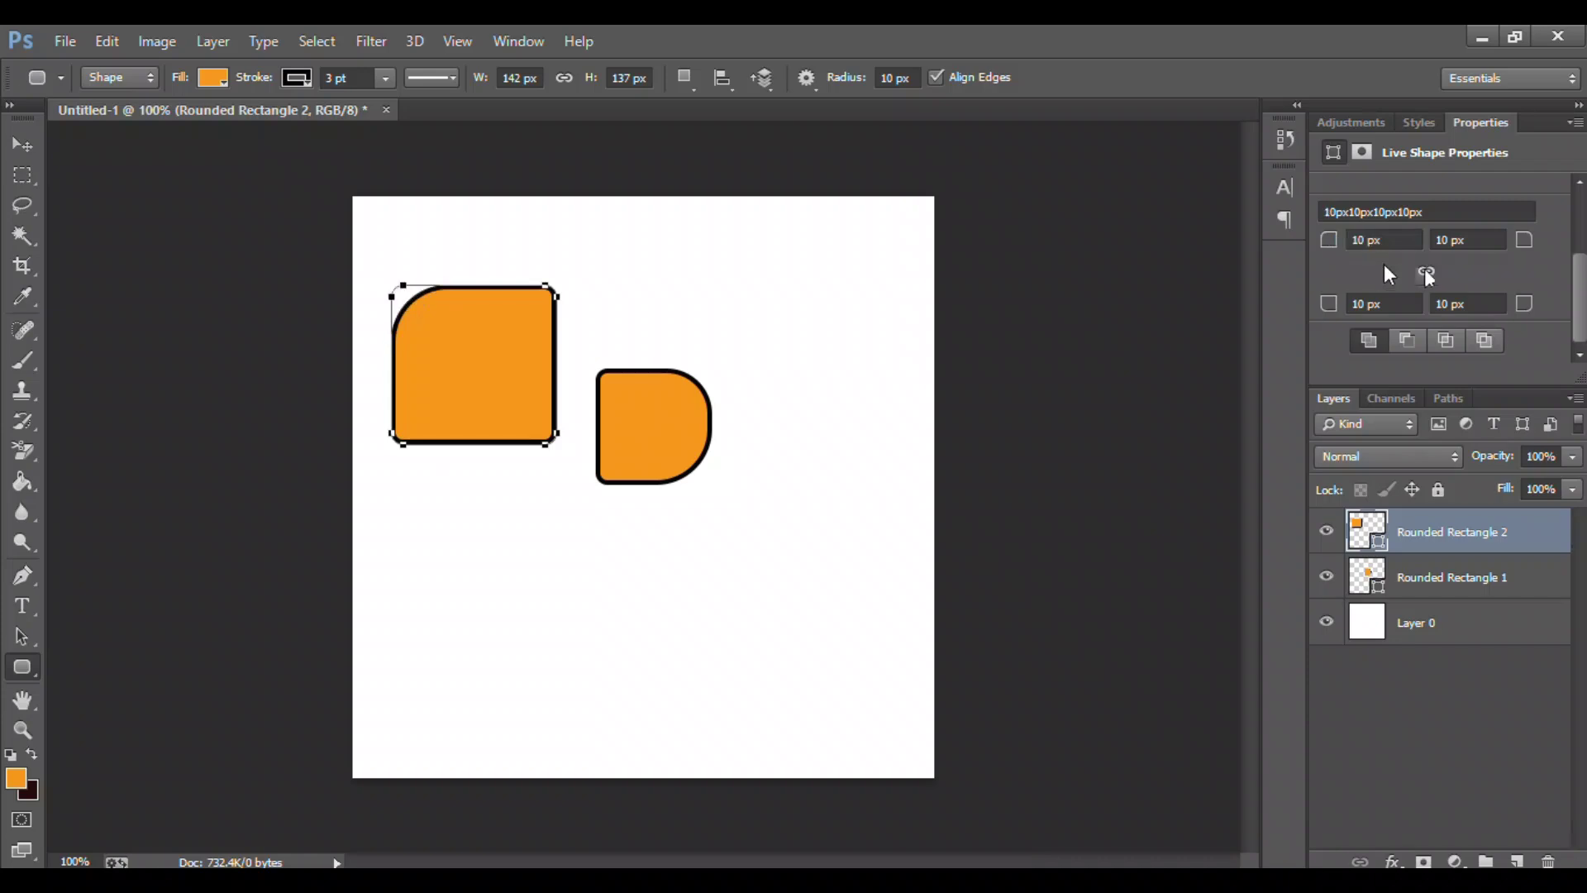
Set all four linked corner radii to 26 px
left_click(1364, 240)
type("40")
key("Return")
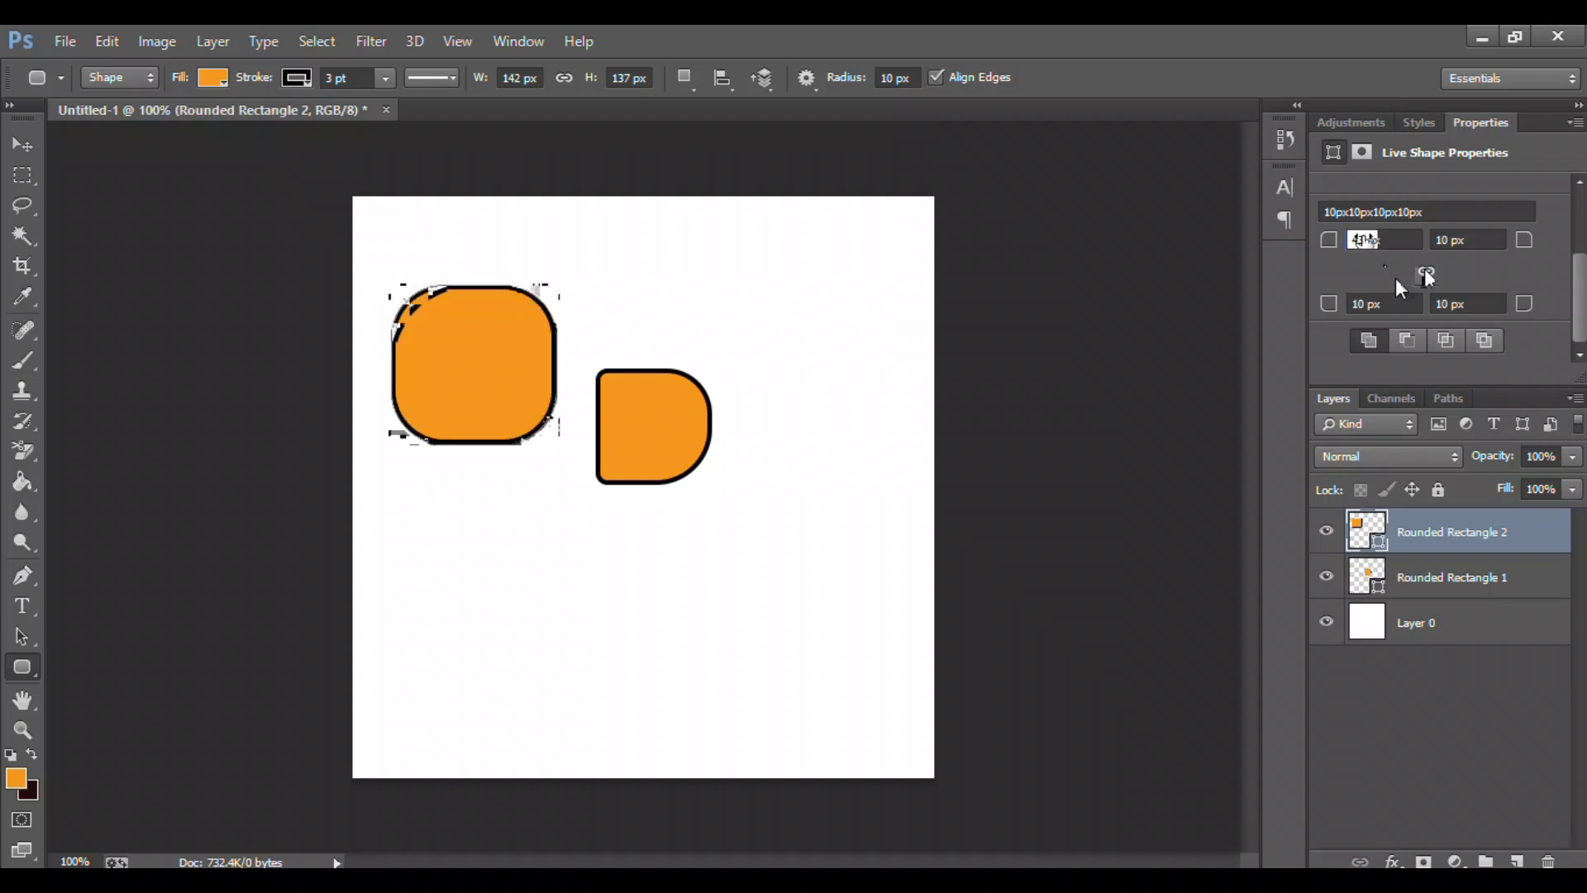
type("6")
key("Return")
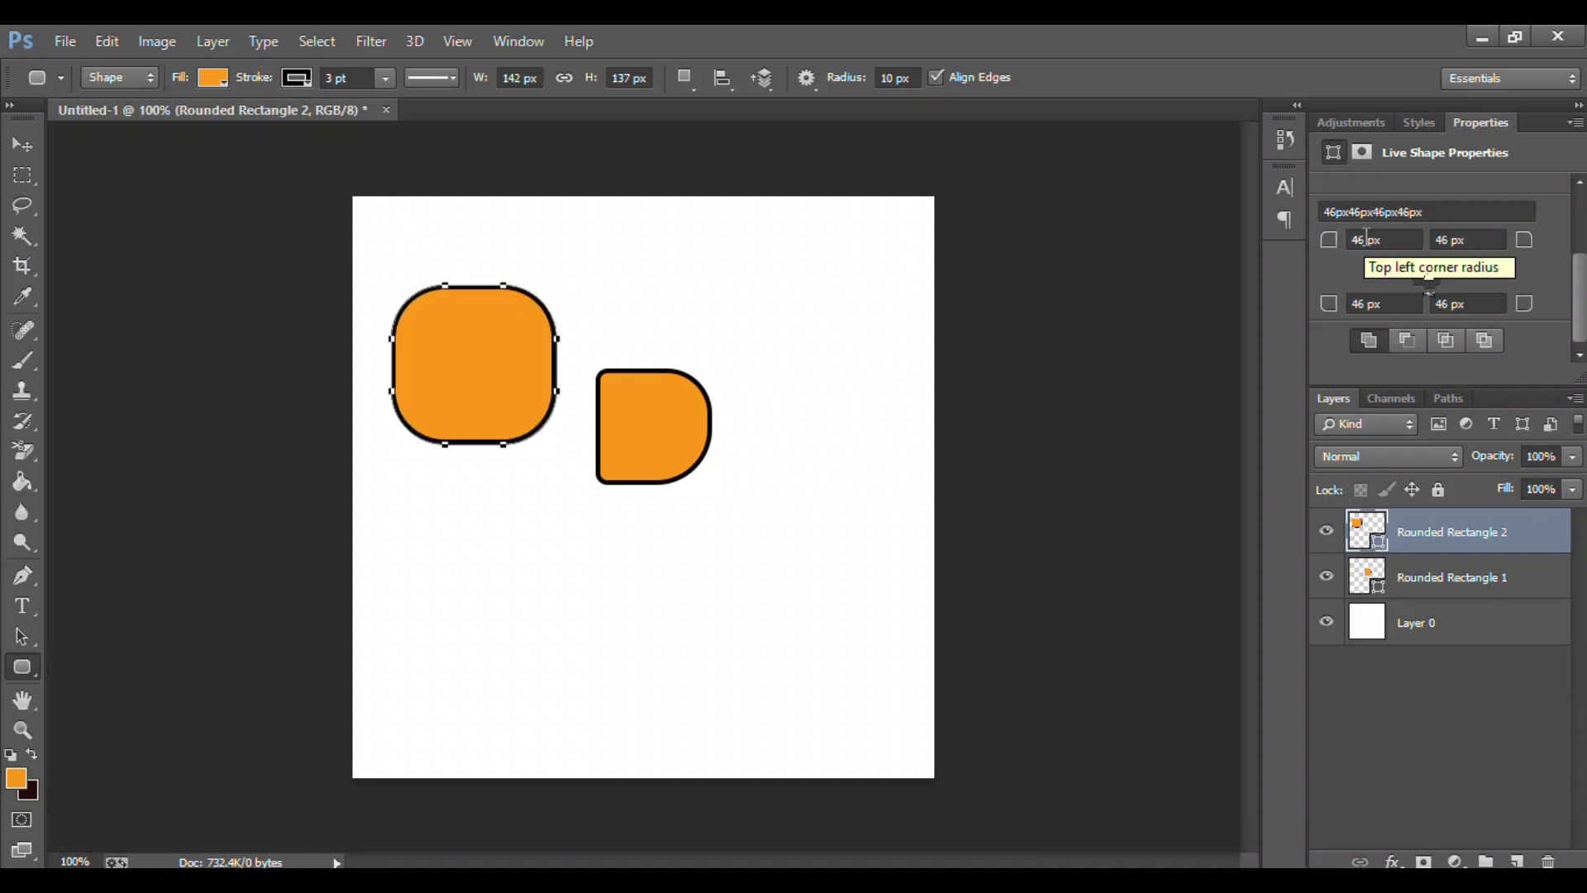
left_click_drag(1339, 248, 1317, 250)
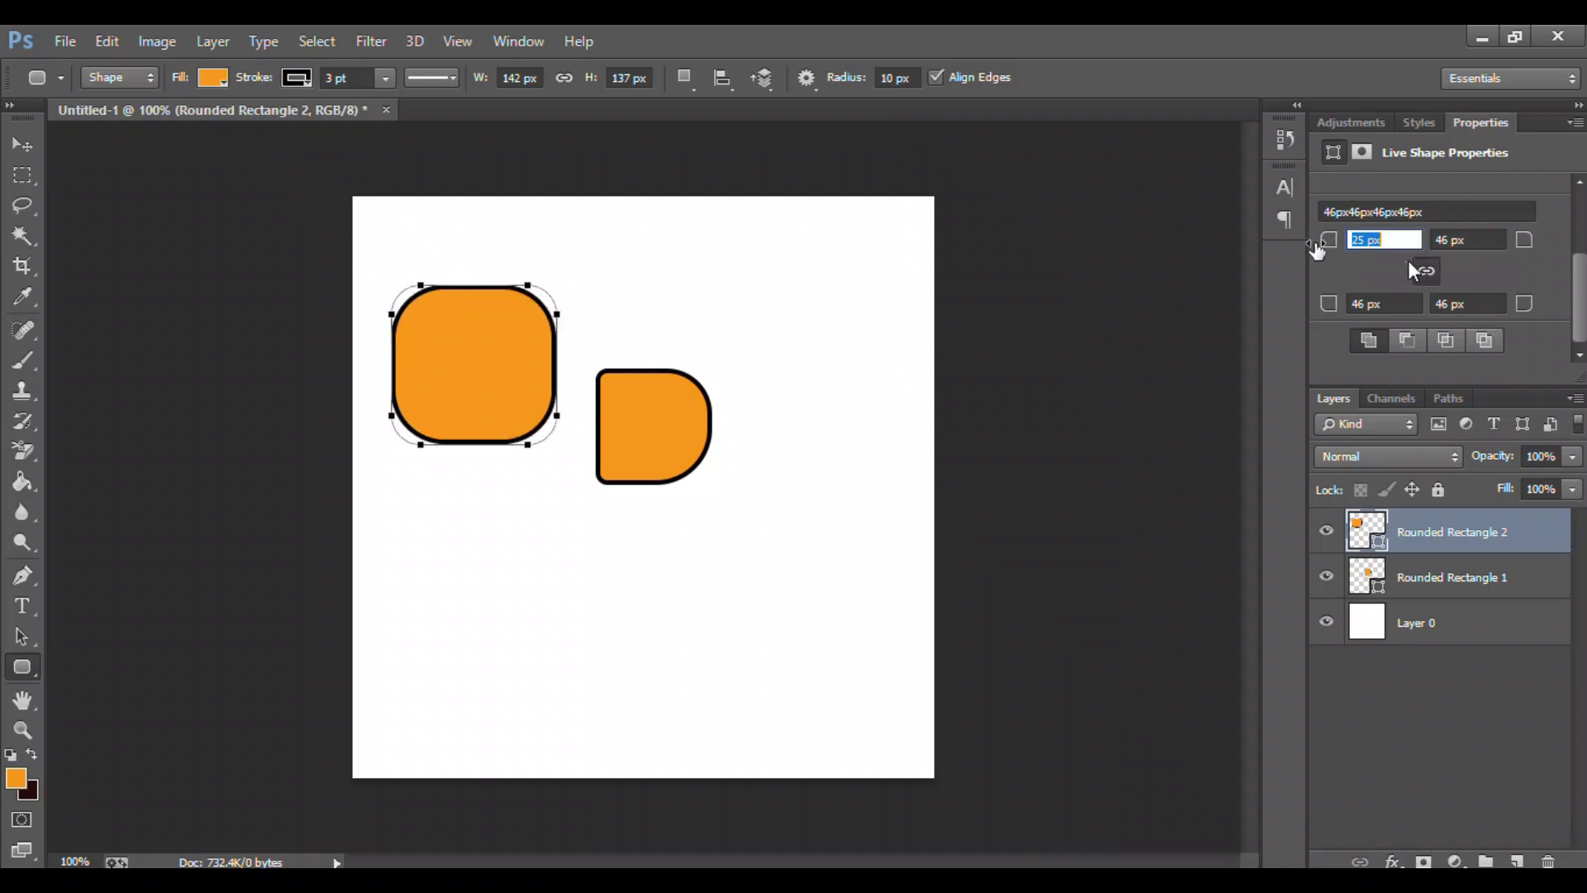
type("26")
key("Return")
Increase only the top-left corner radius to 73 px
left_click_drag(1356, 246, 1384, 246)
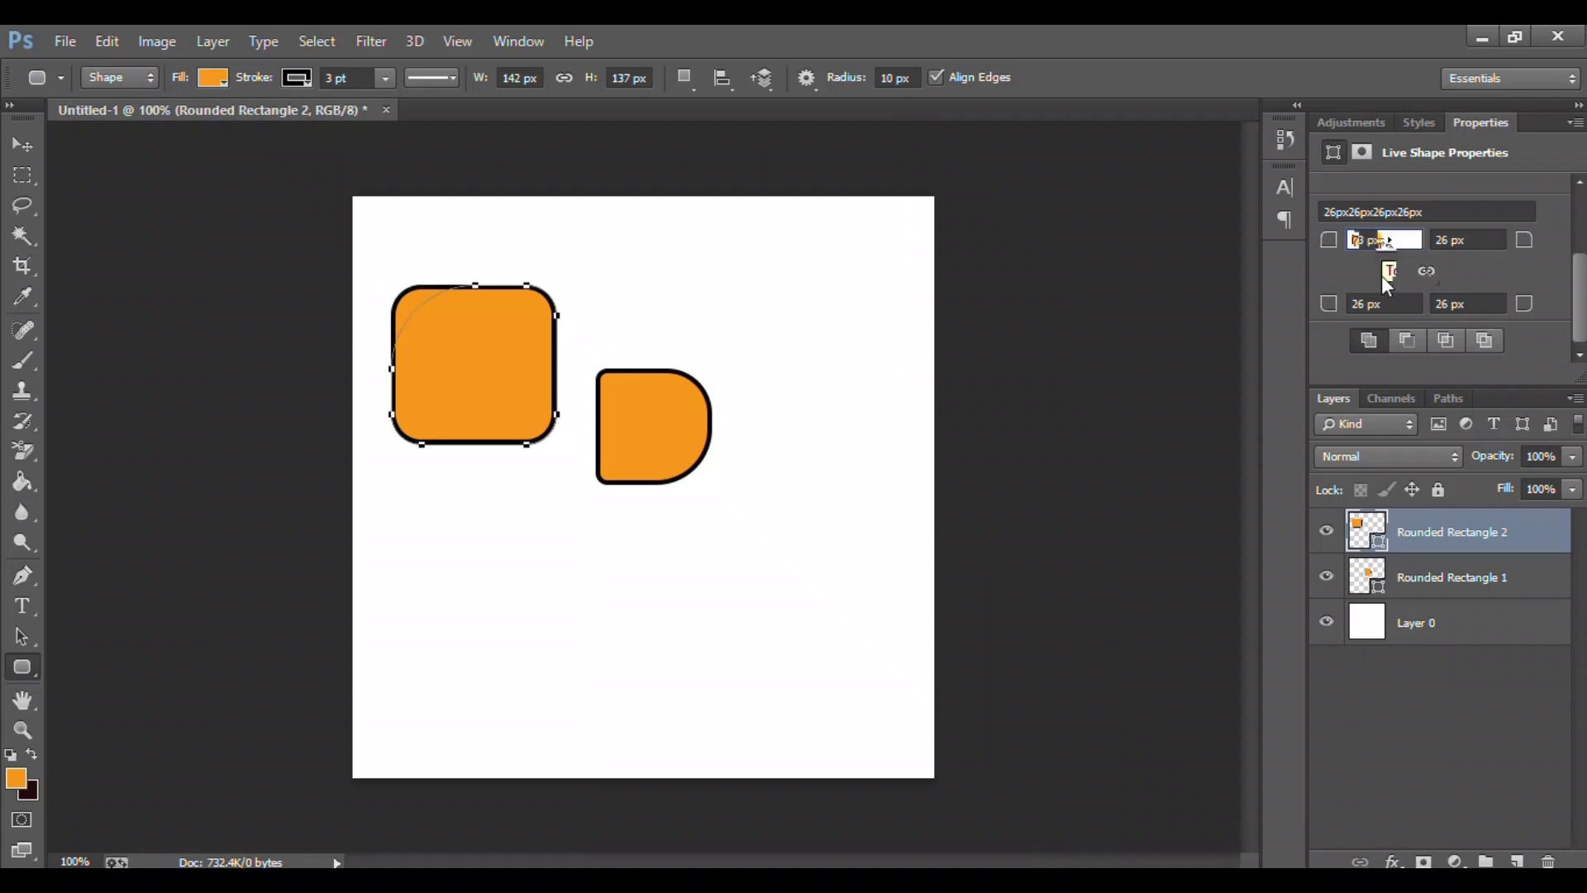
type("73")
key("Return")
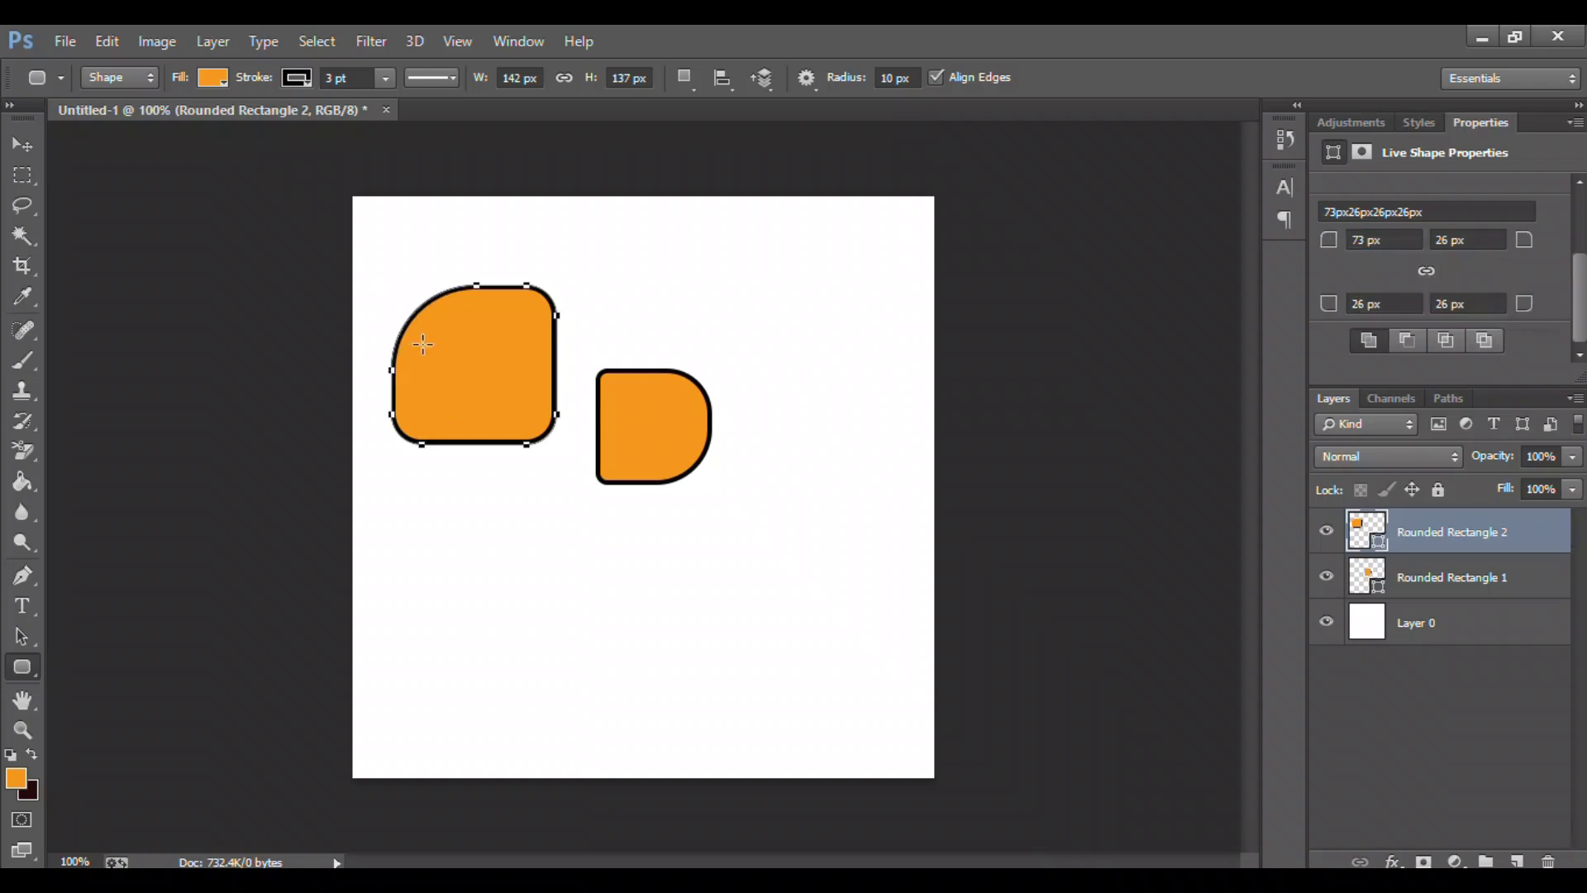
left_click_drag(1582, 261, 1582, 258)
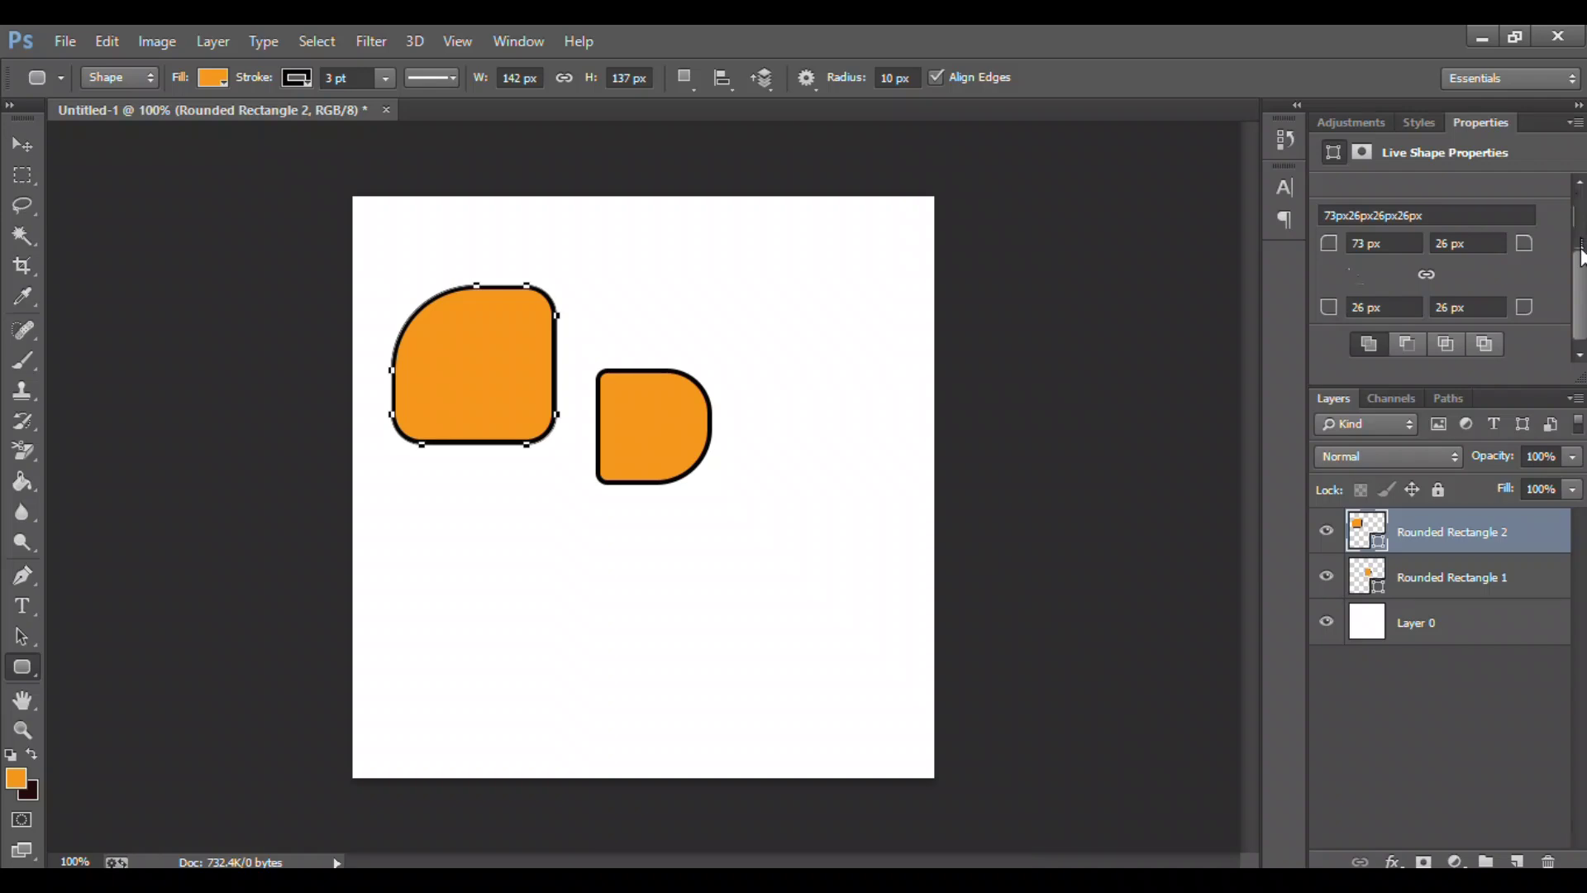
scroll(1339, 271, "up", 3)
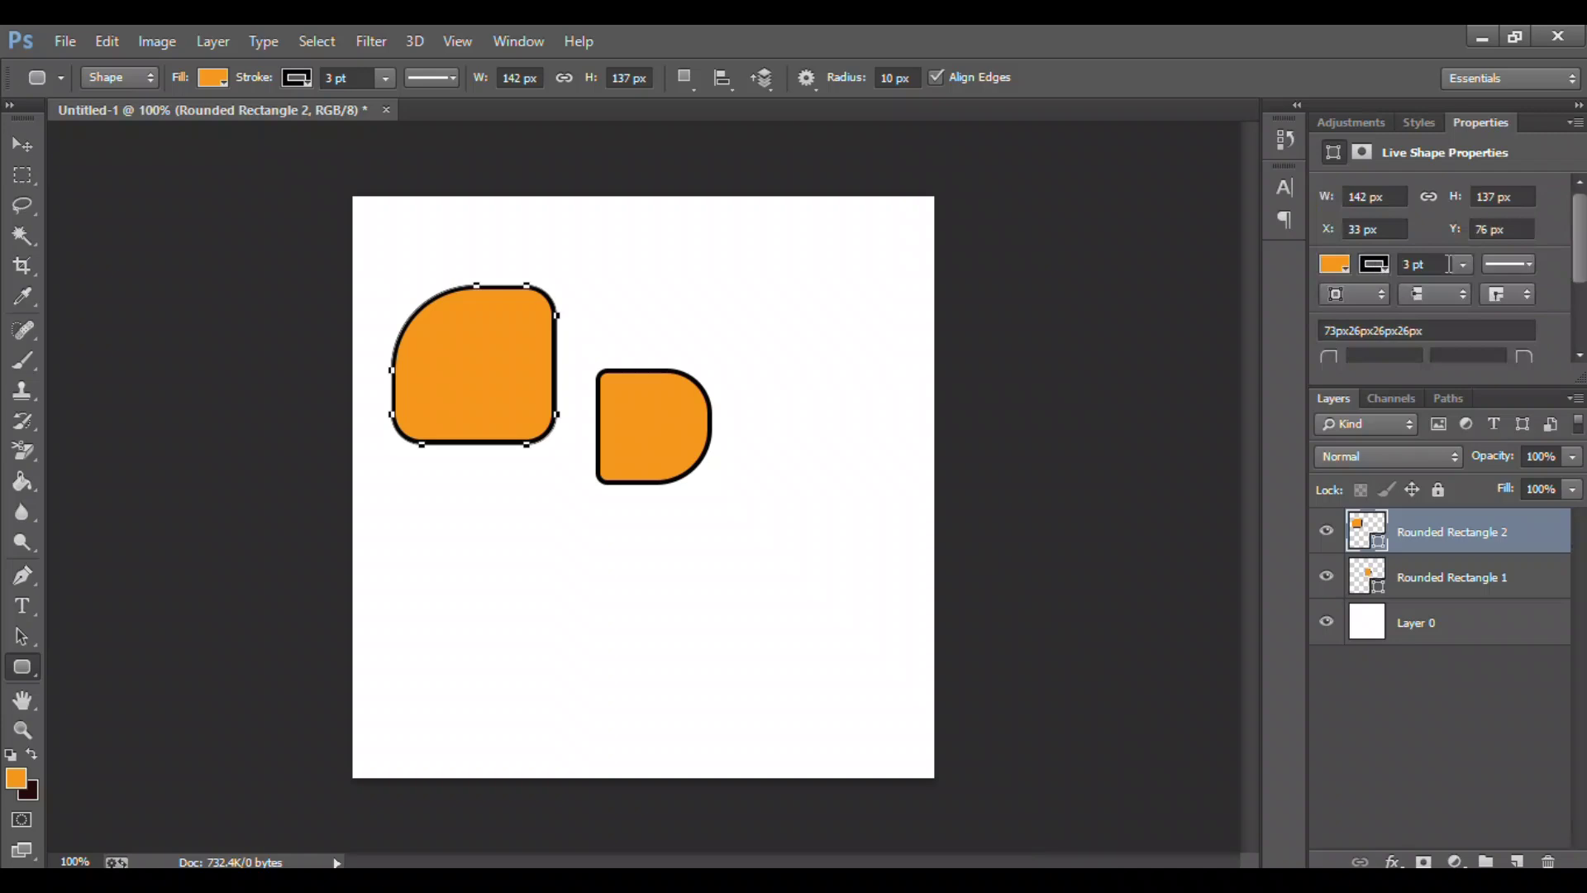
Close the stroke style choices unchanged and bring up the shape tools flyout
left_click(1506, 265)
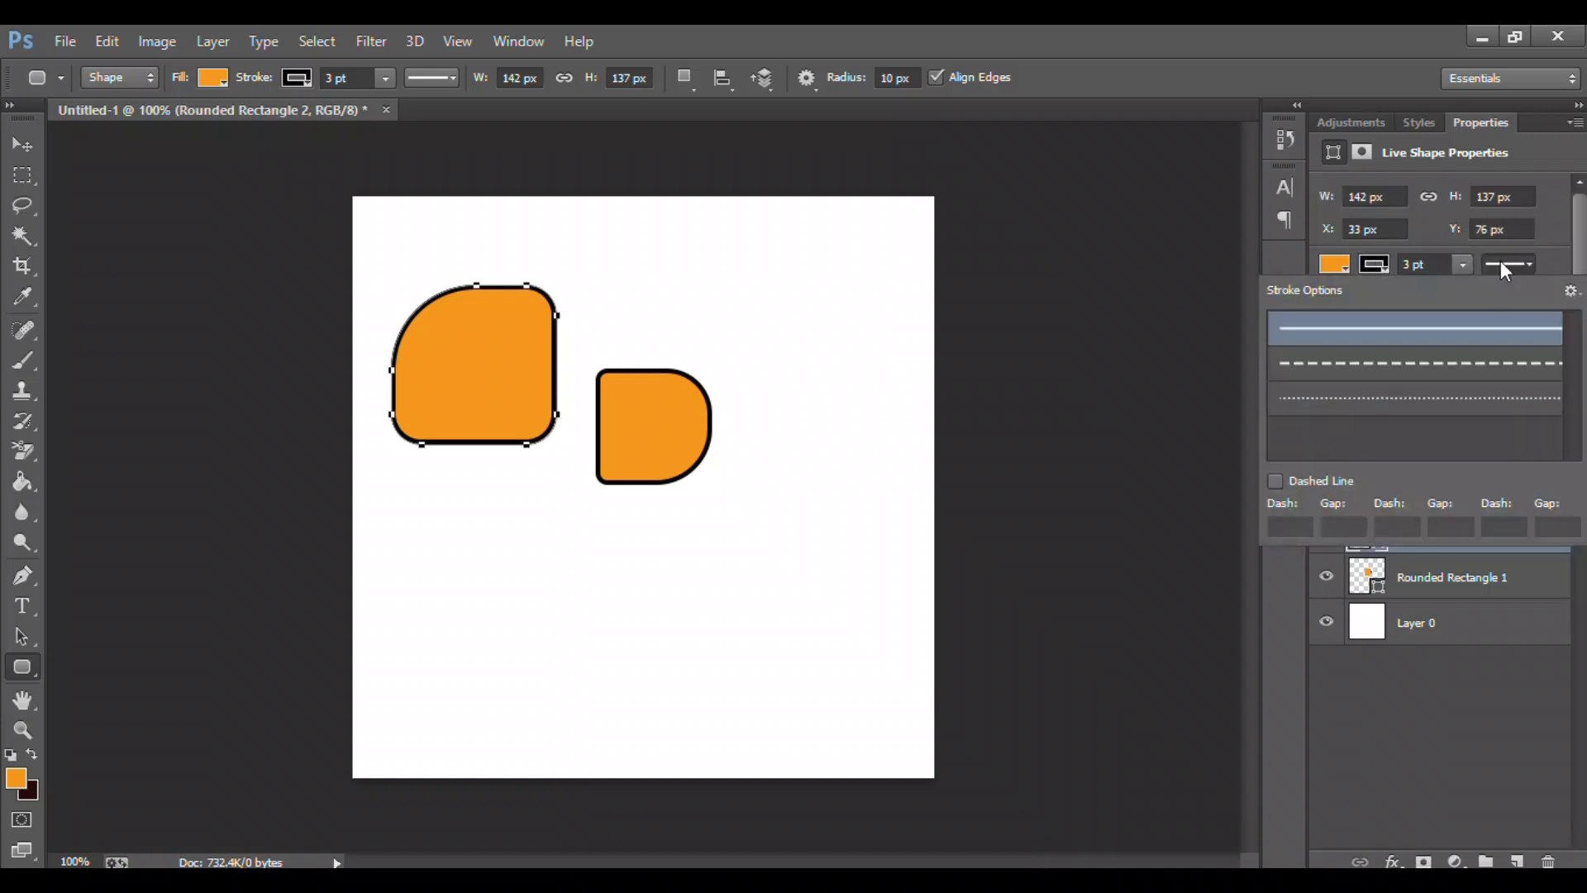
left_click(1502, 264)
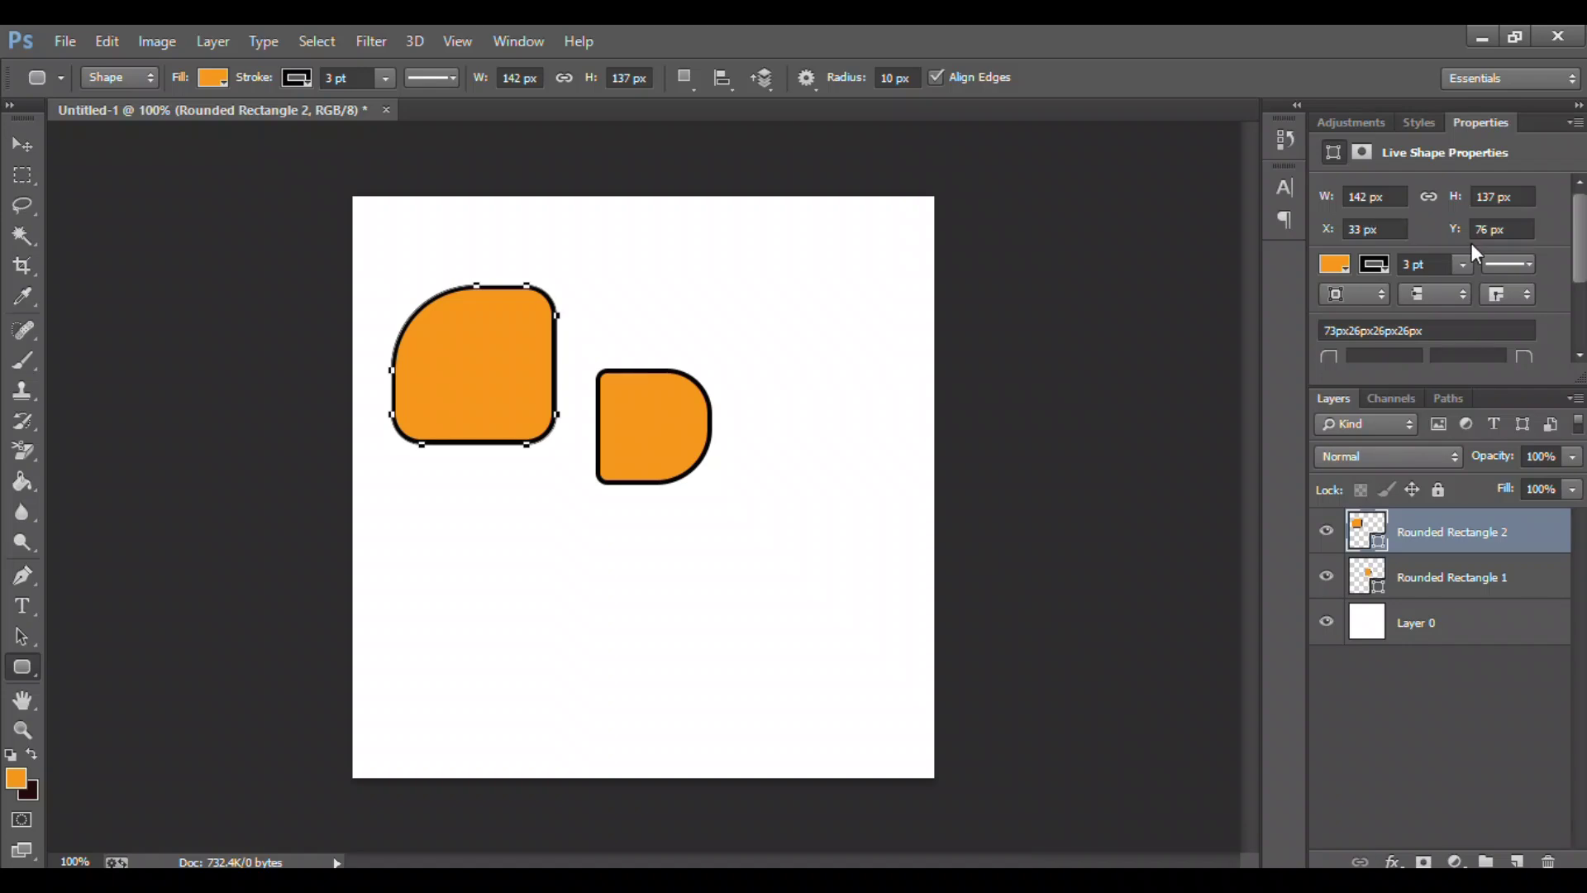
right_click(28, 669)
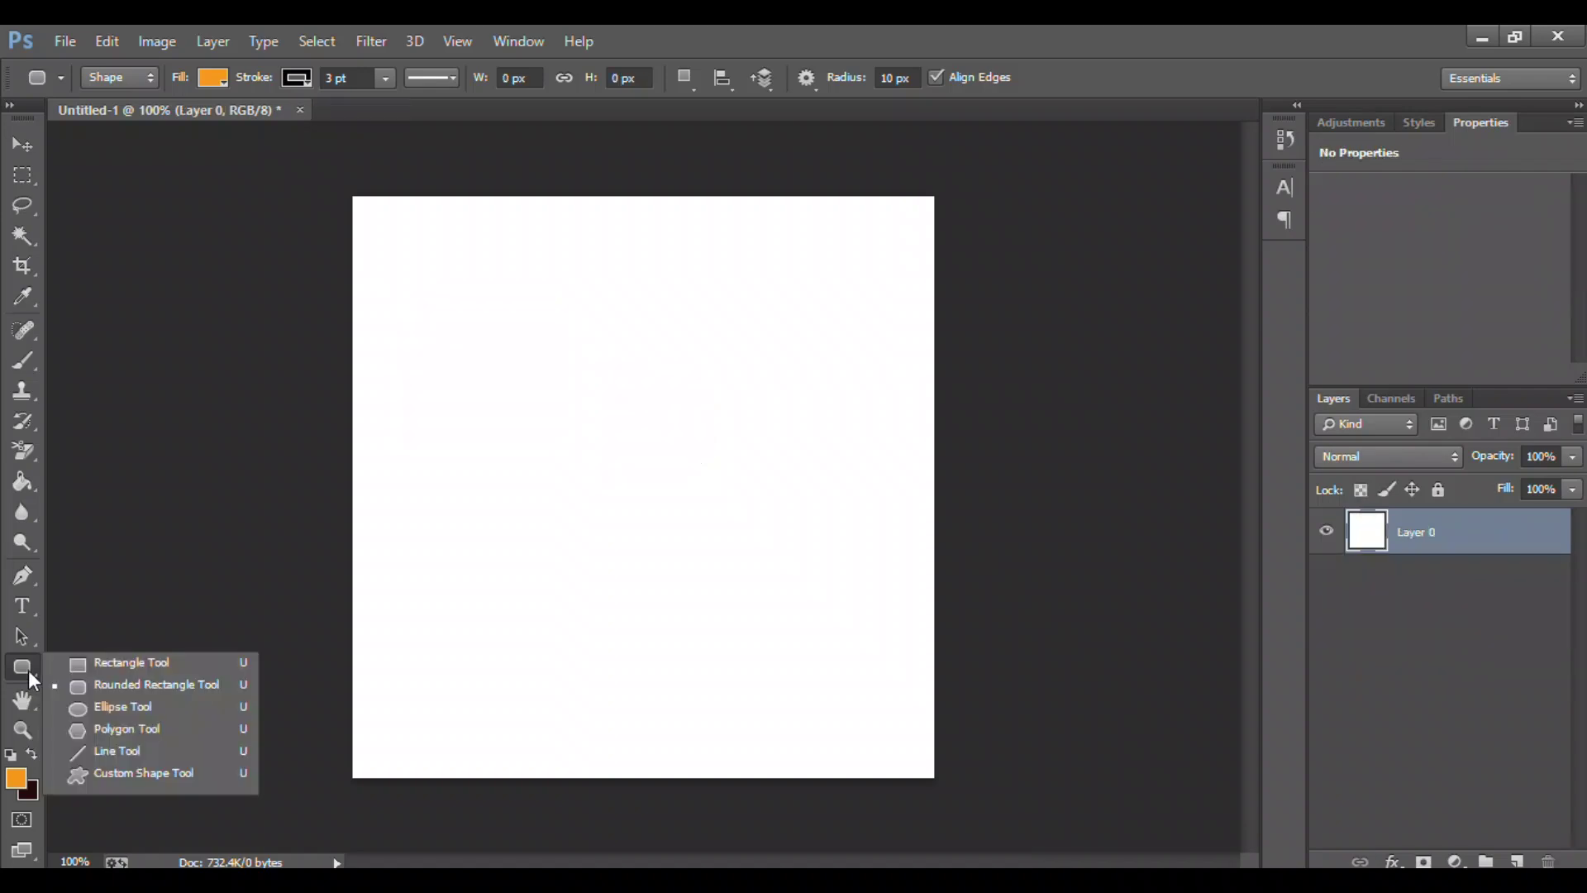
Draw an orange ellipse, then create an exact 166 × 166 px circle
left_click(134, 712)
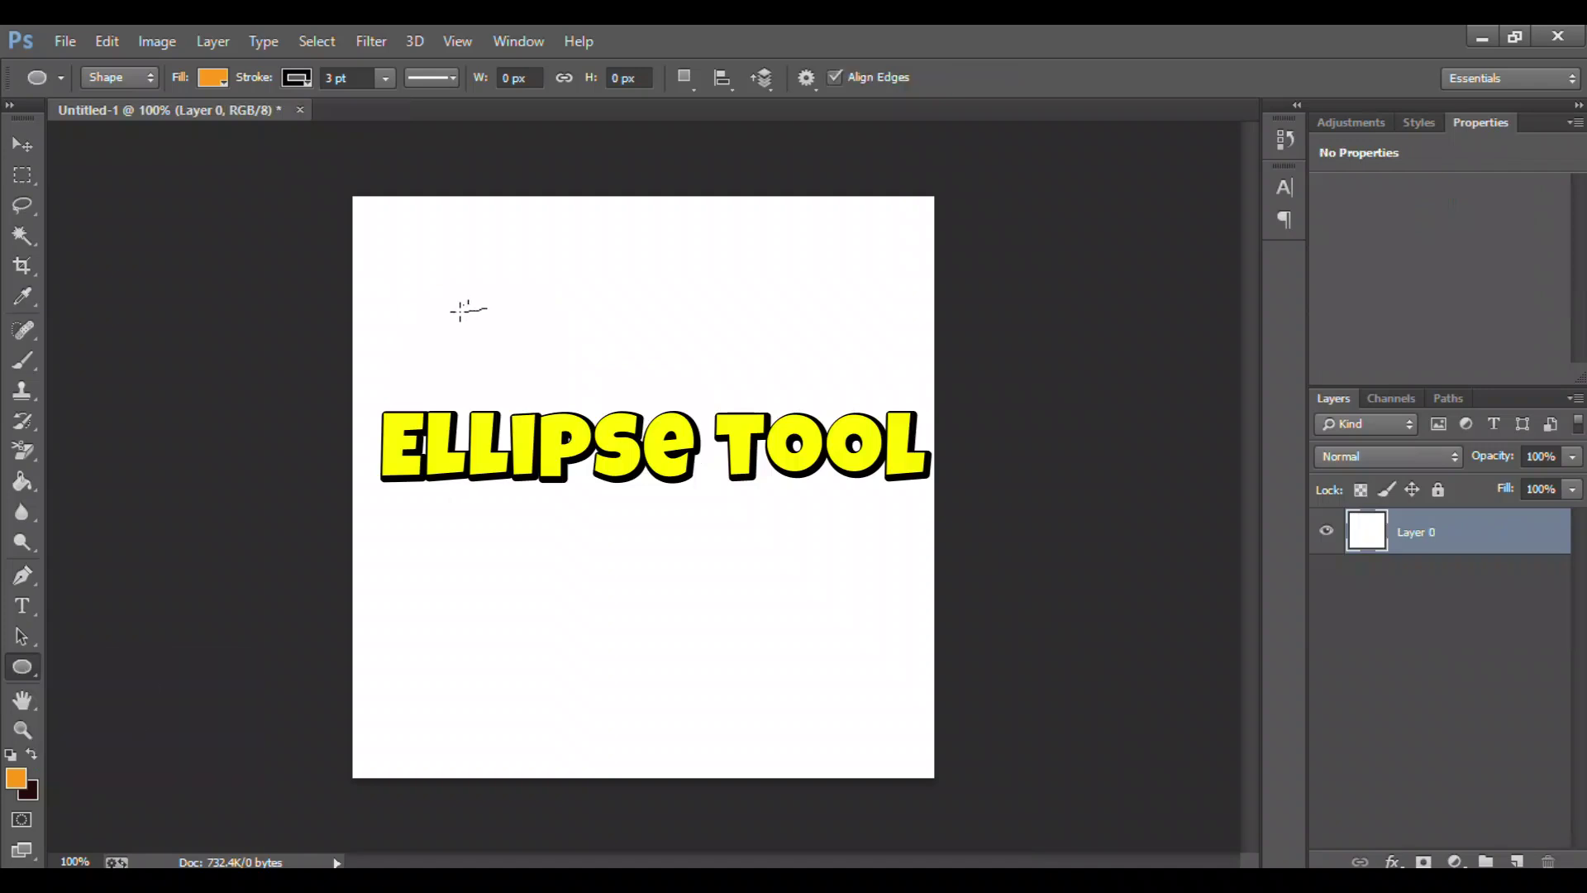
mouse_move(451, 314)
left_mouse_down()
mouse_move(704, 516)
mouse_move(730, 507)
left_mouse_up()
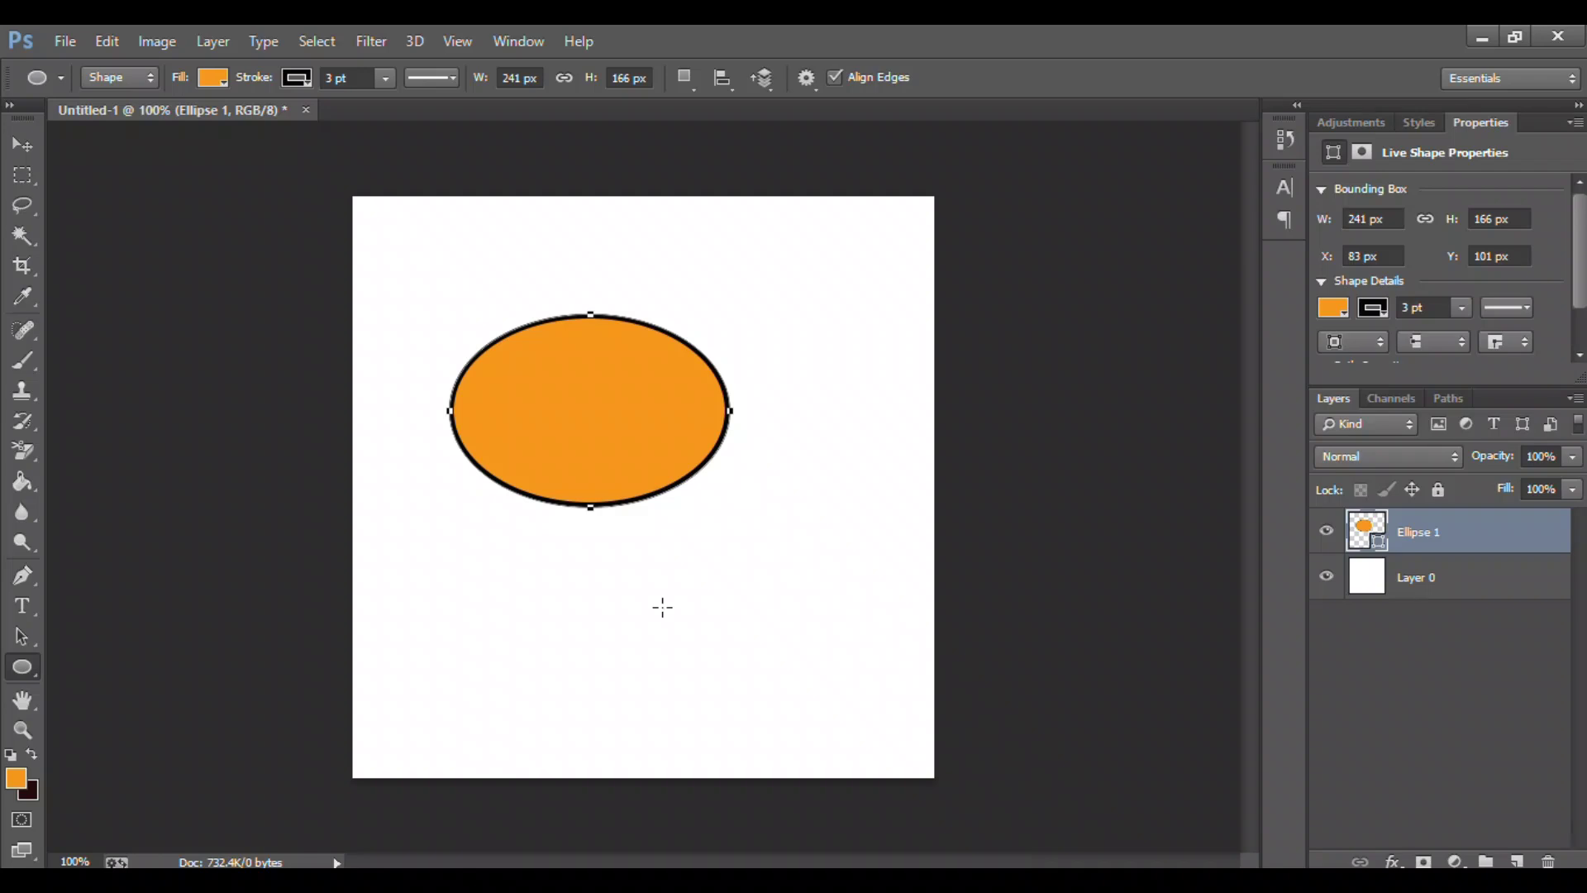
left_click(662, 608)
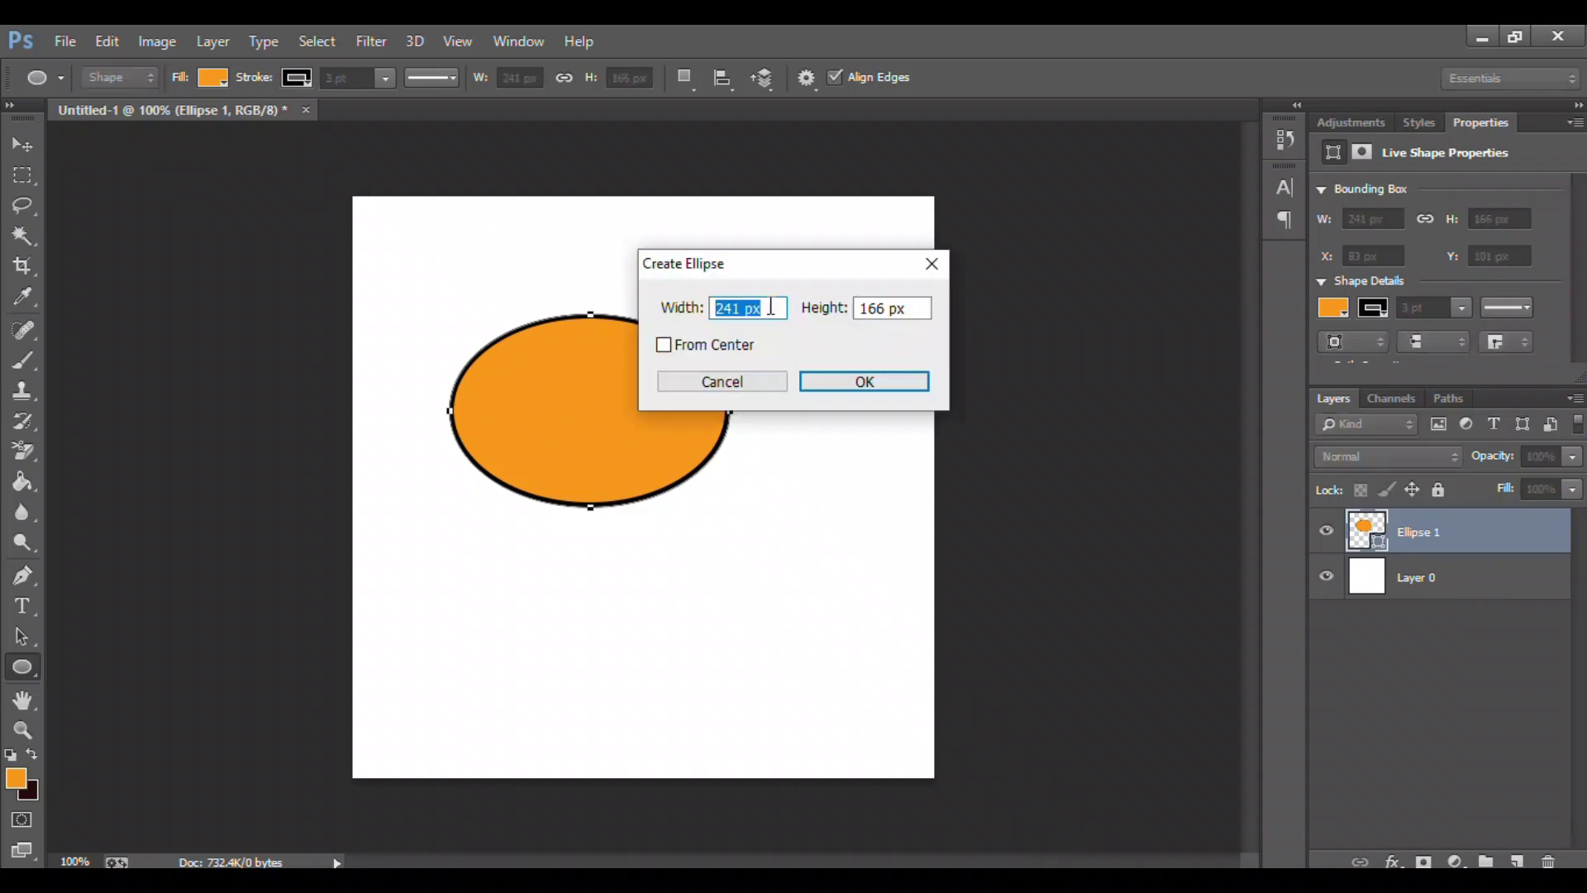
left_click_drag(743, 308, 713, 309)
type("5")
type("66")
key("Return")
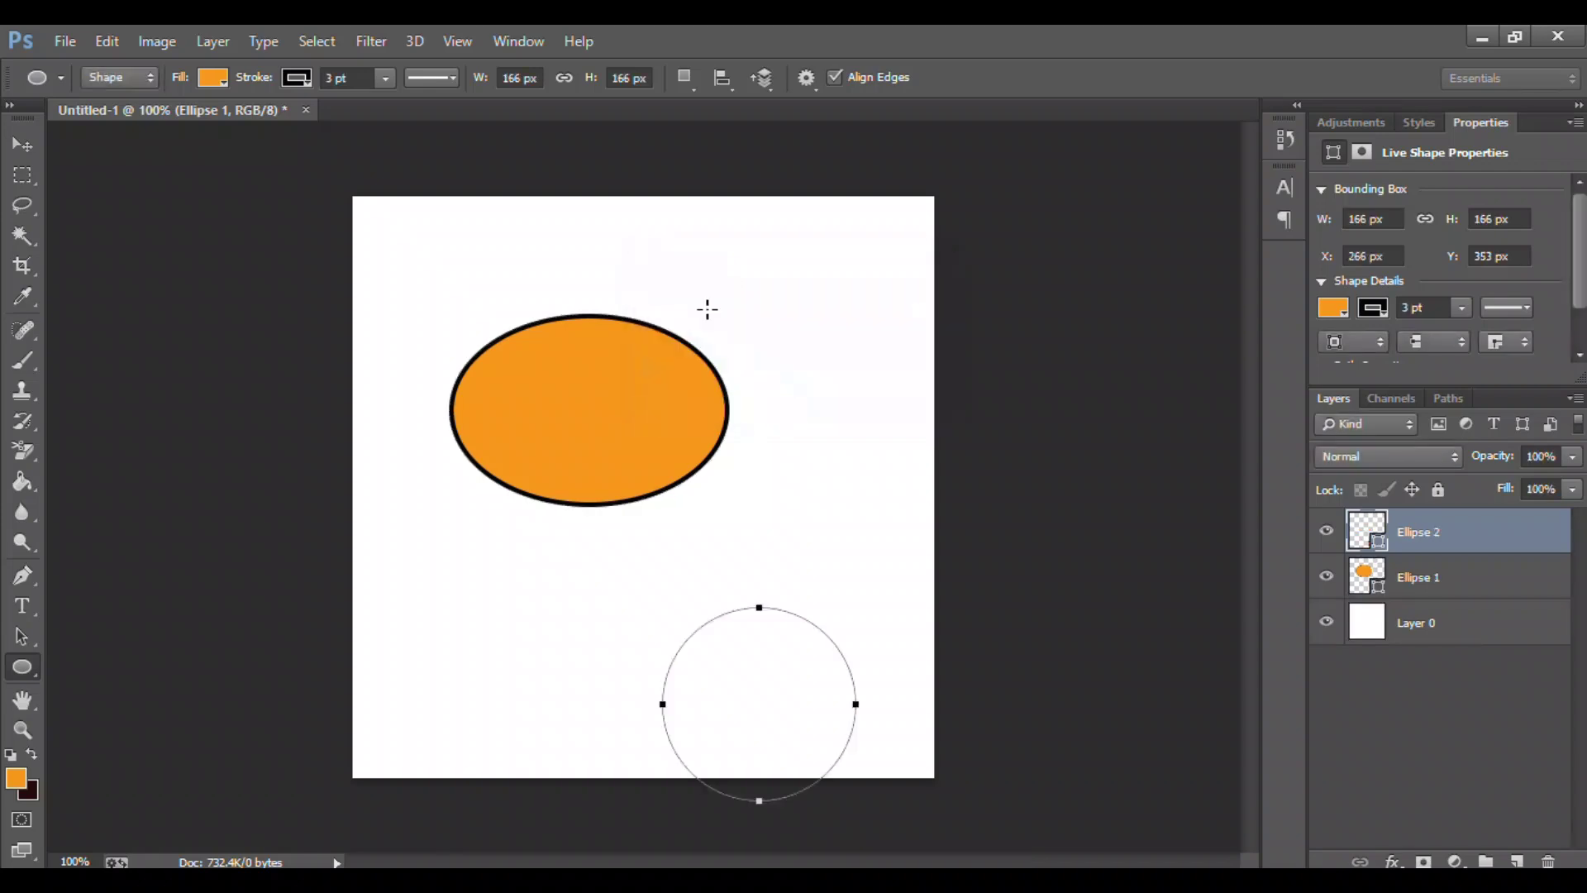
Move the circle up fully onto the canvas
left_click(26, 155)
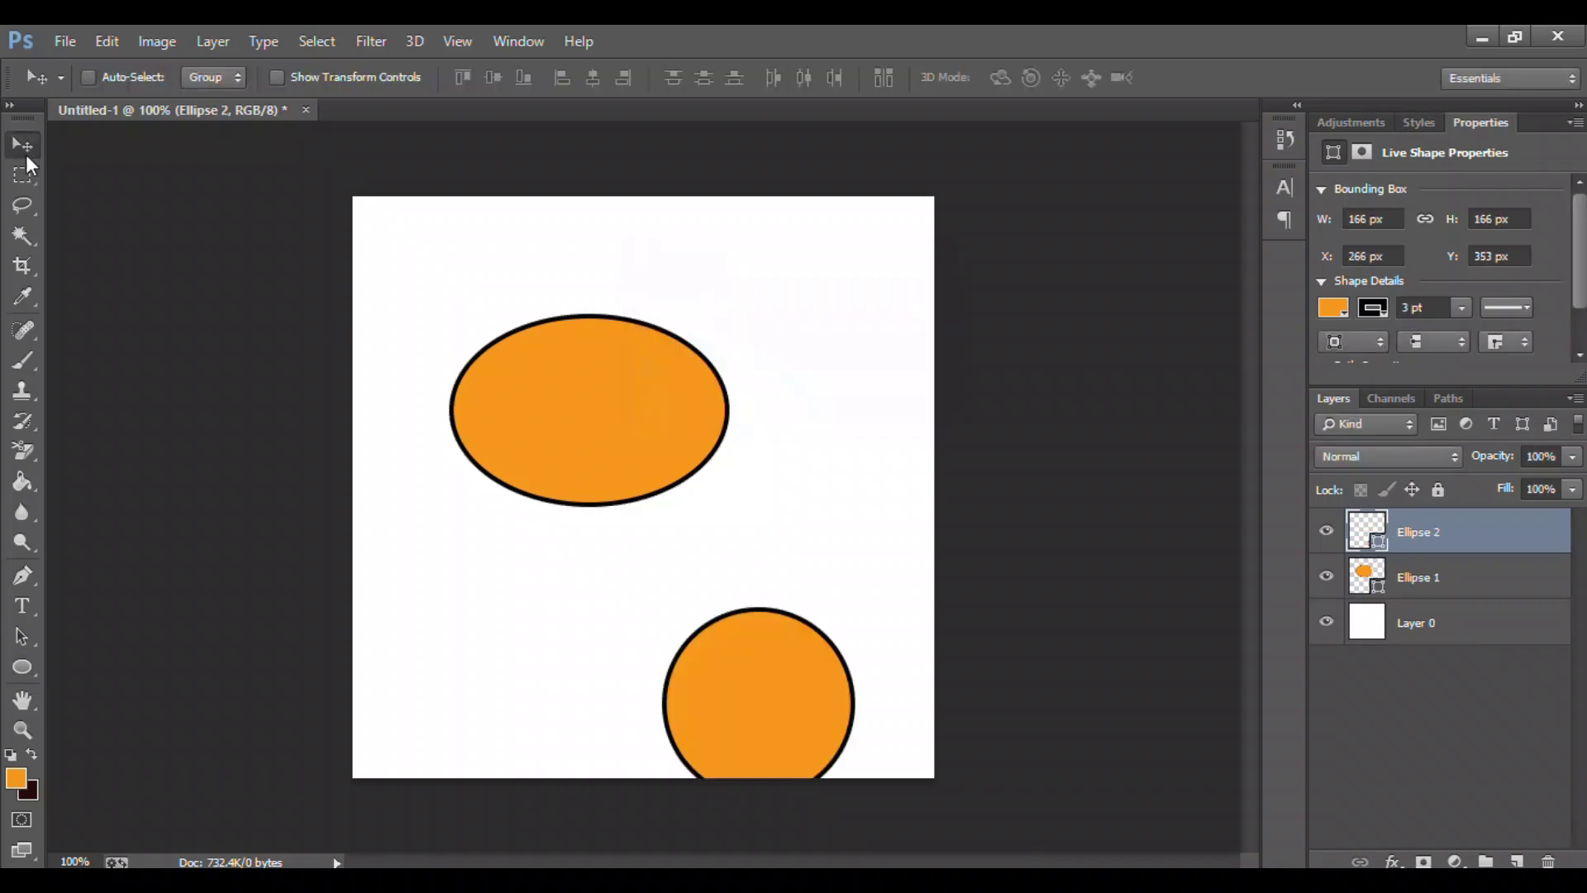
left_click_drag(726, 663, 722, 579)
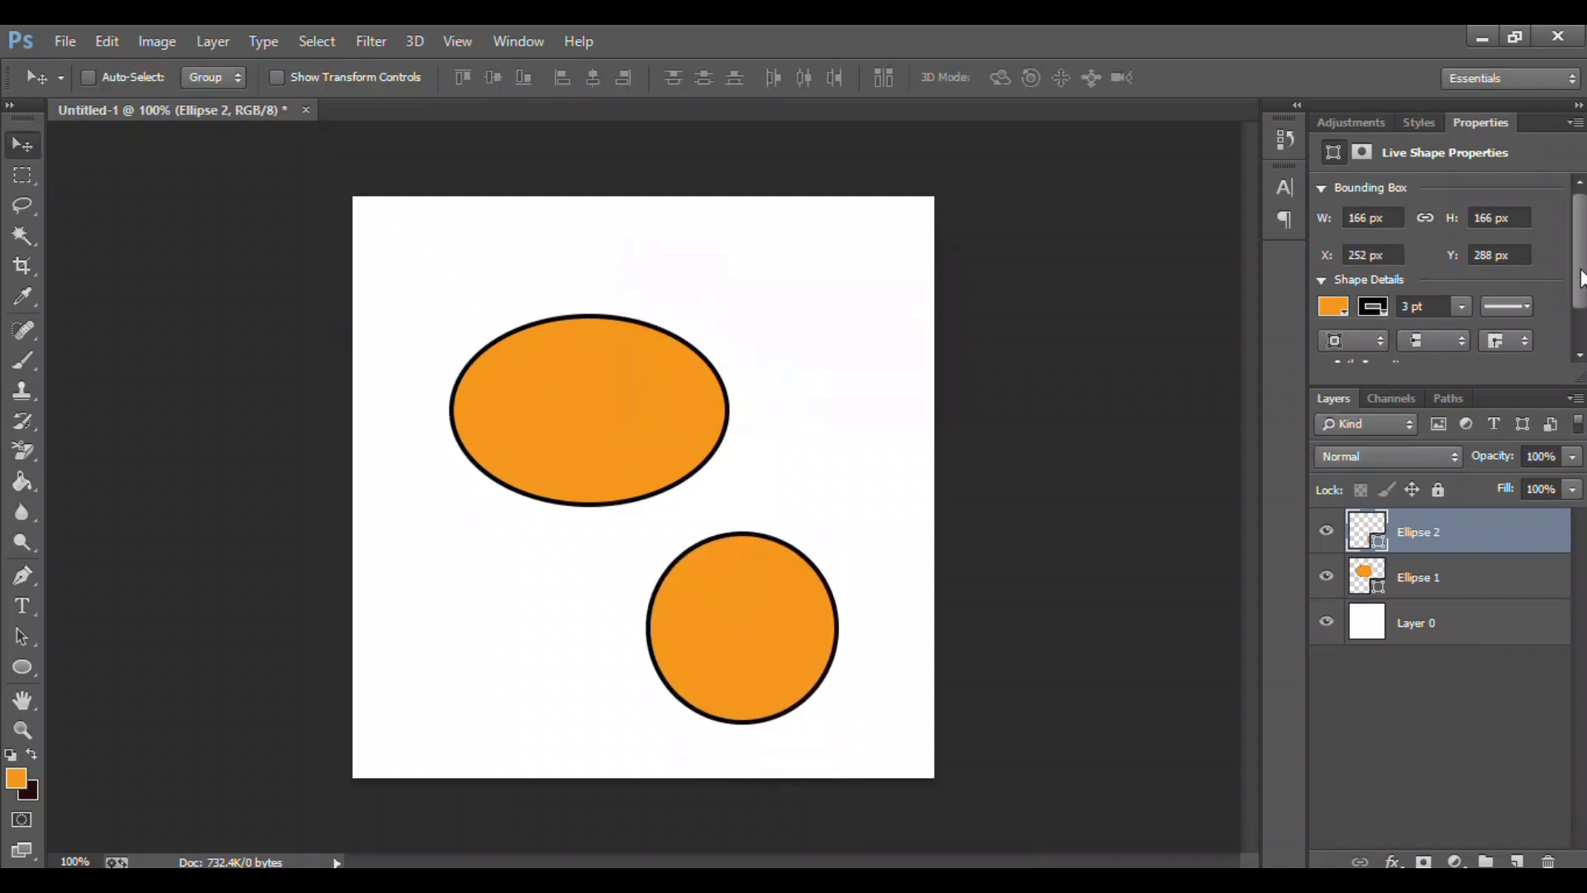
left_click_drag(1581, 281, 1584, 321)
Change the circle's outline style to dashed, then to dotted
scroll(1443, 273, "up", 2)
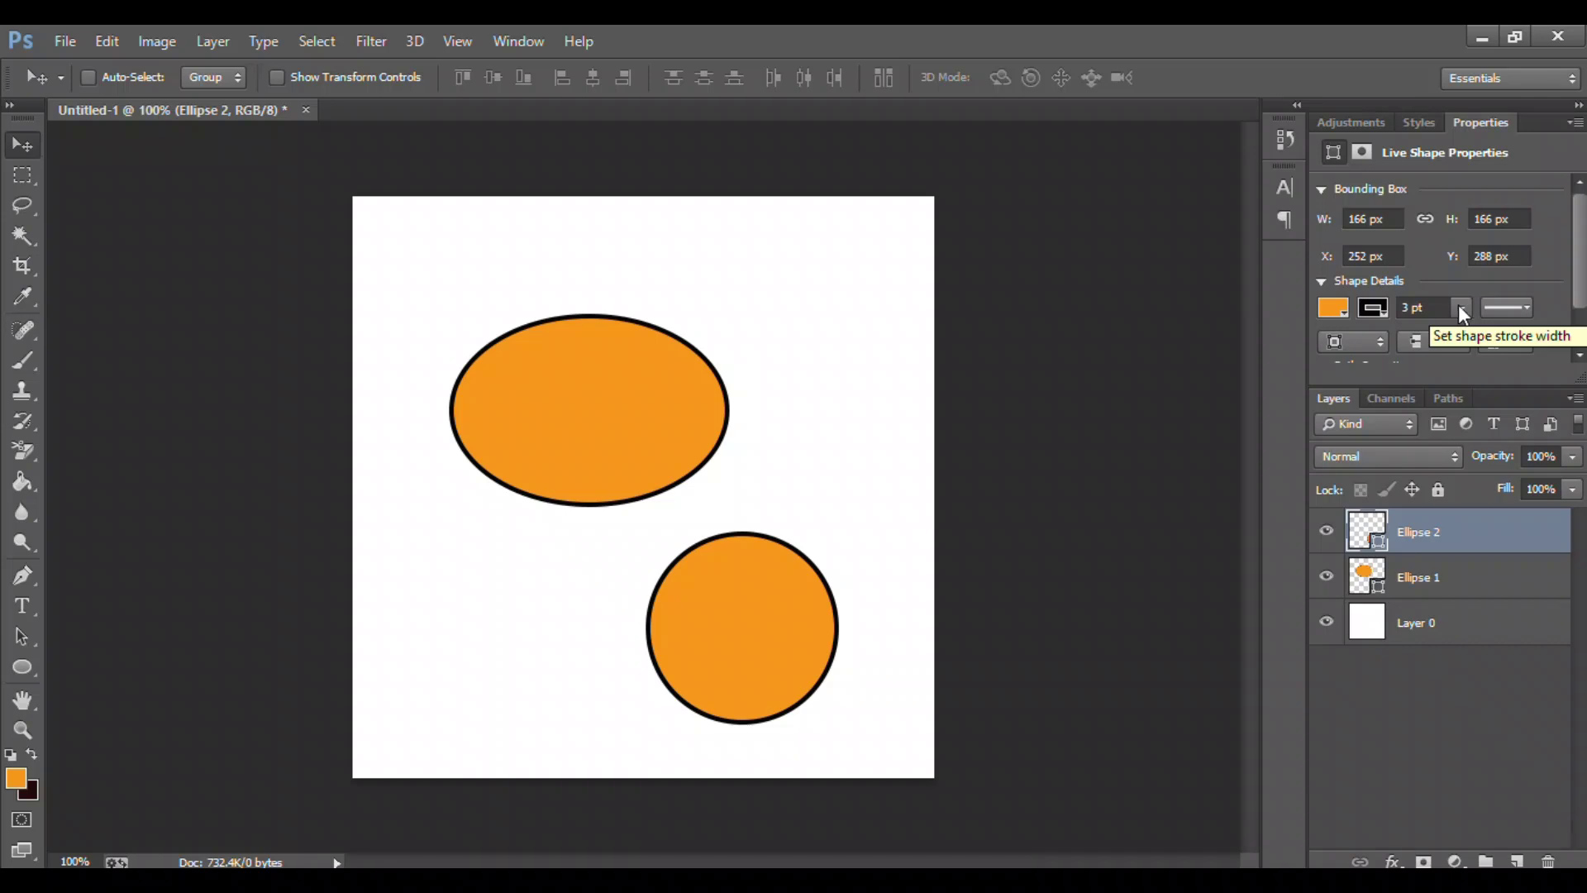
left_click(1509, 308)
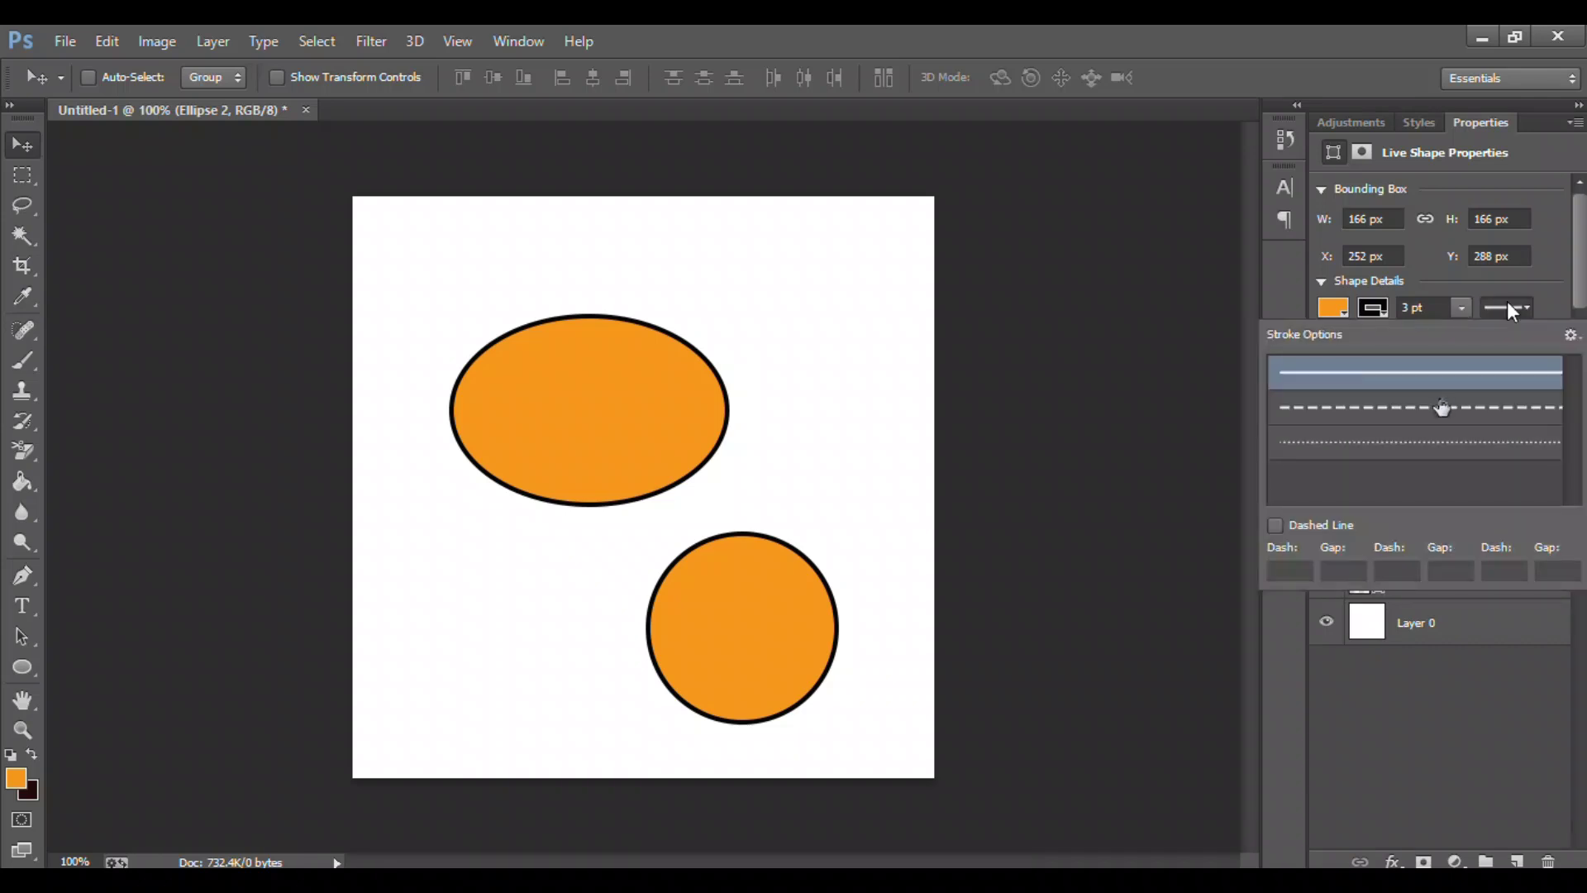
left_click(1443, 409)
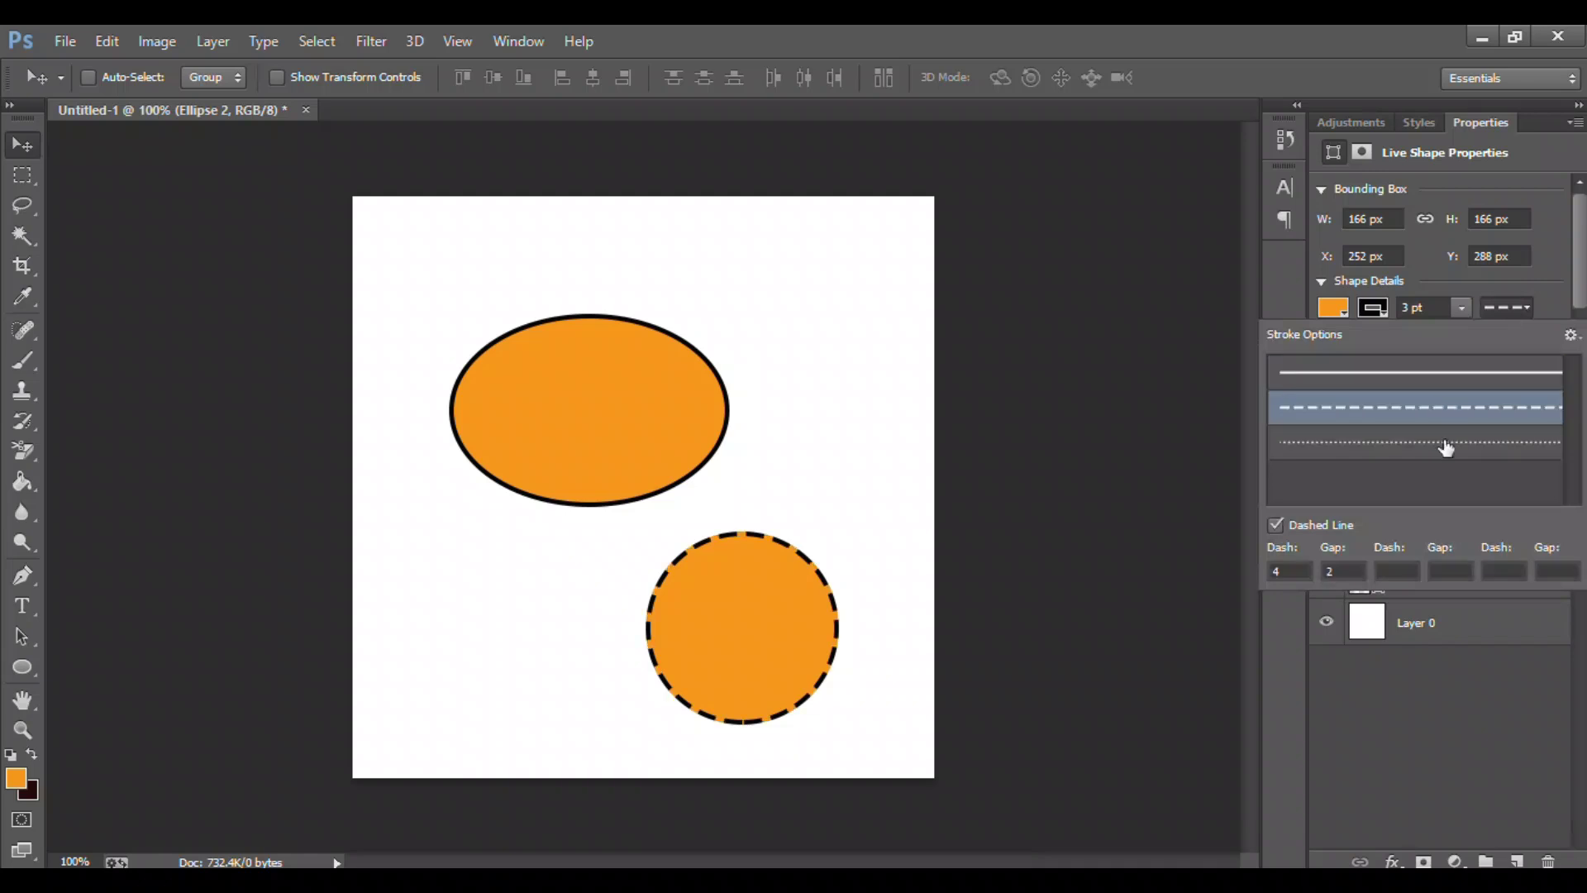
left_click(1446, 447)
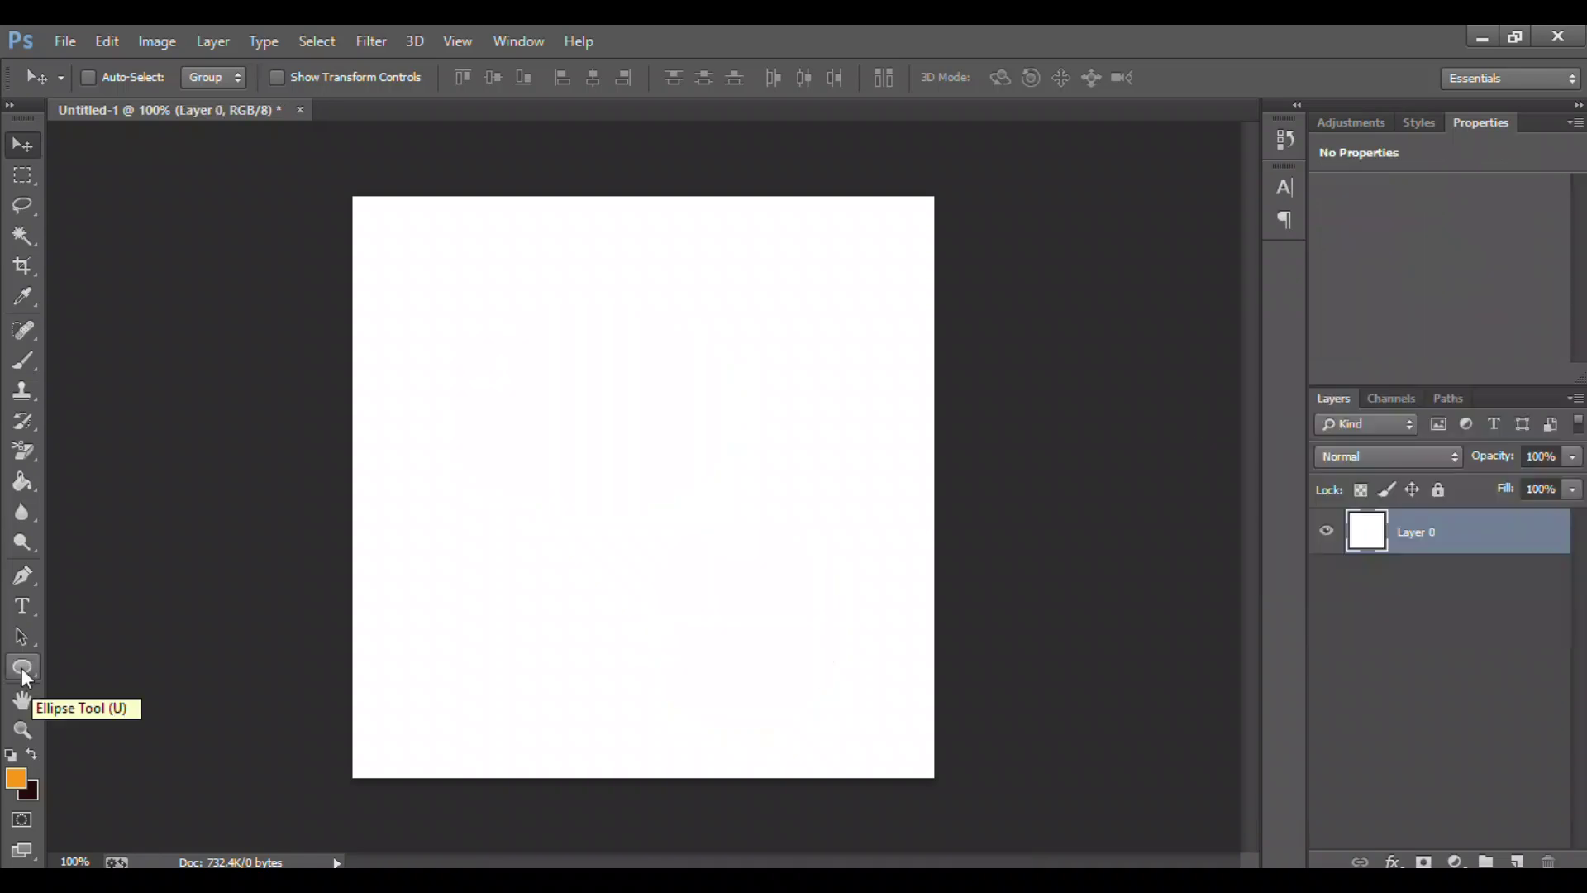
Draw a trial 210 px circle with the Ellipse Tool, then undo it
left_click(23, 670)
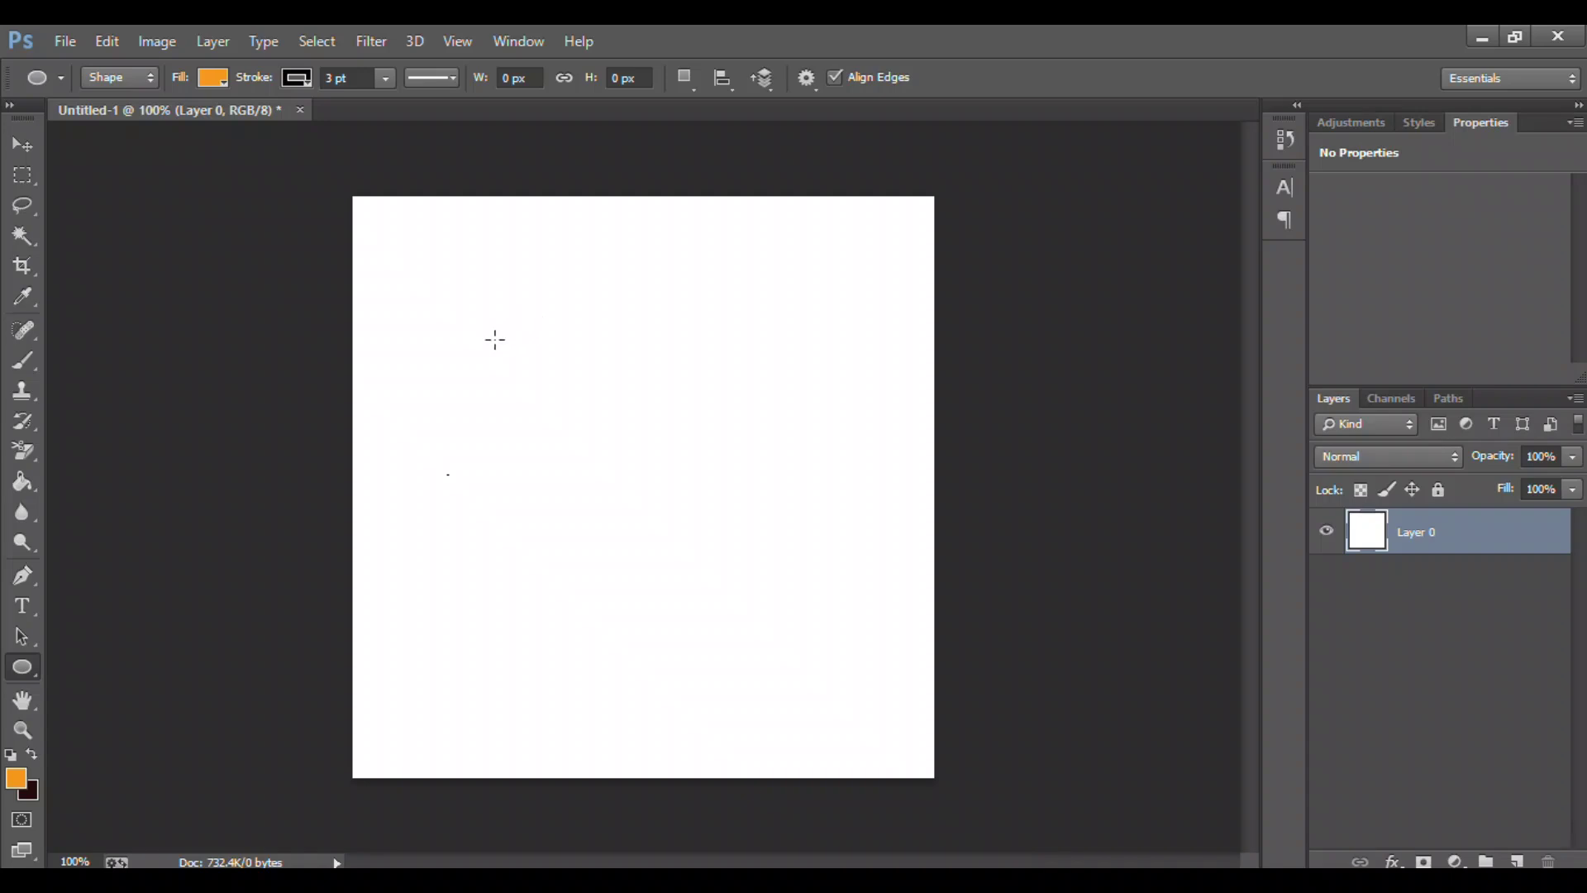
left_click_drag(495, 339, 801, 611)
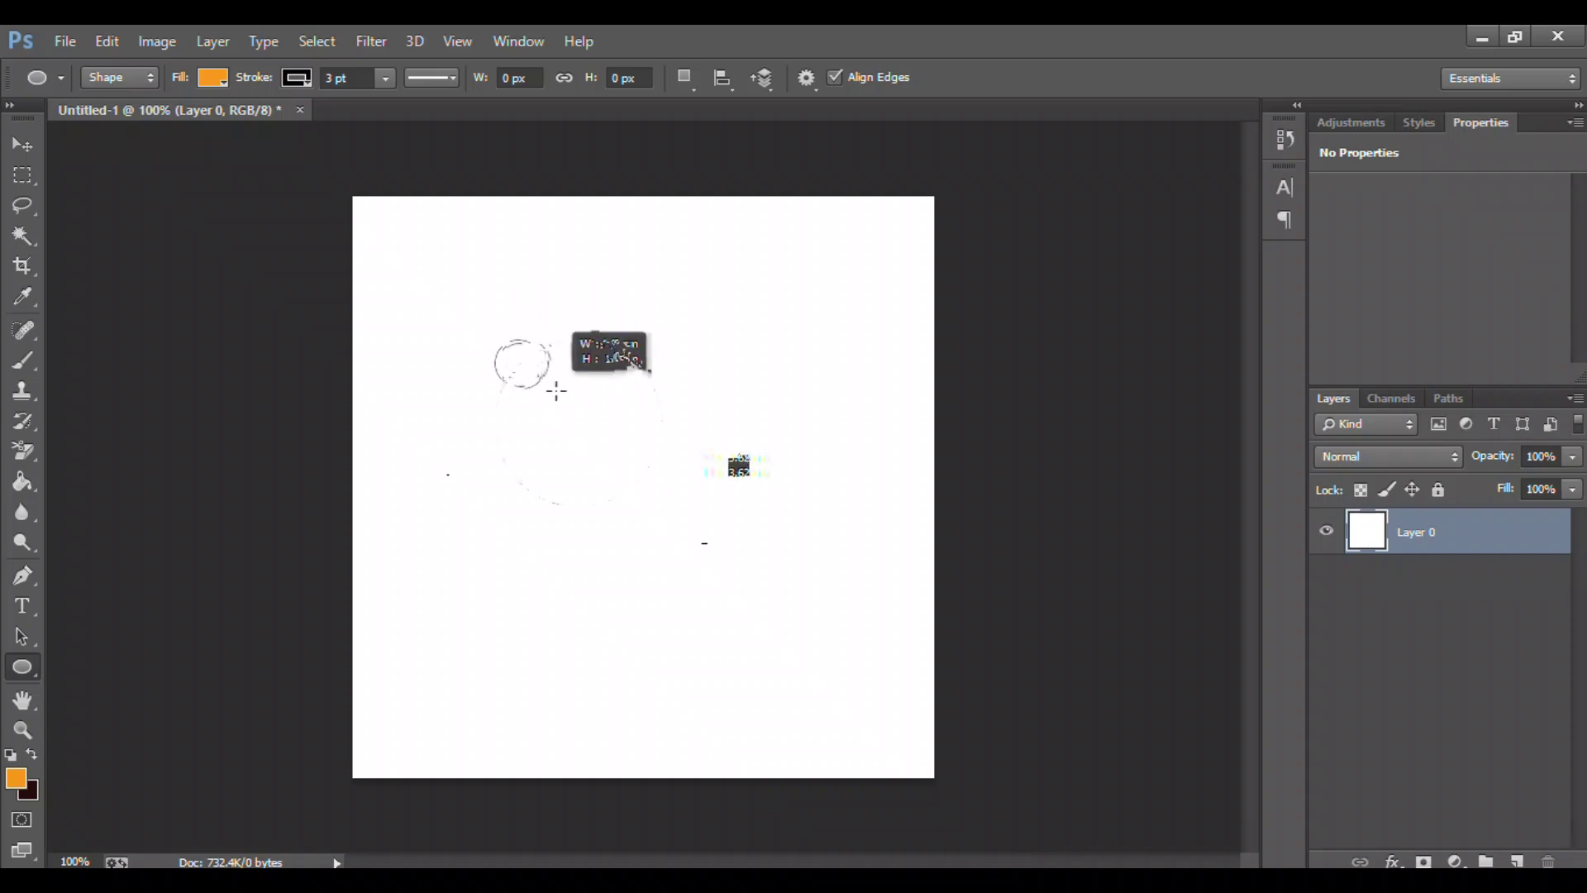
mouse_move(801, 611)
left_mouse_down()
mouse_move(878, 645)
mouse_move(802, 592)
mouse_move(827, 593)
mouse_move(805, 570)
mouse_move(830, 586)
left_mouse_up()
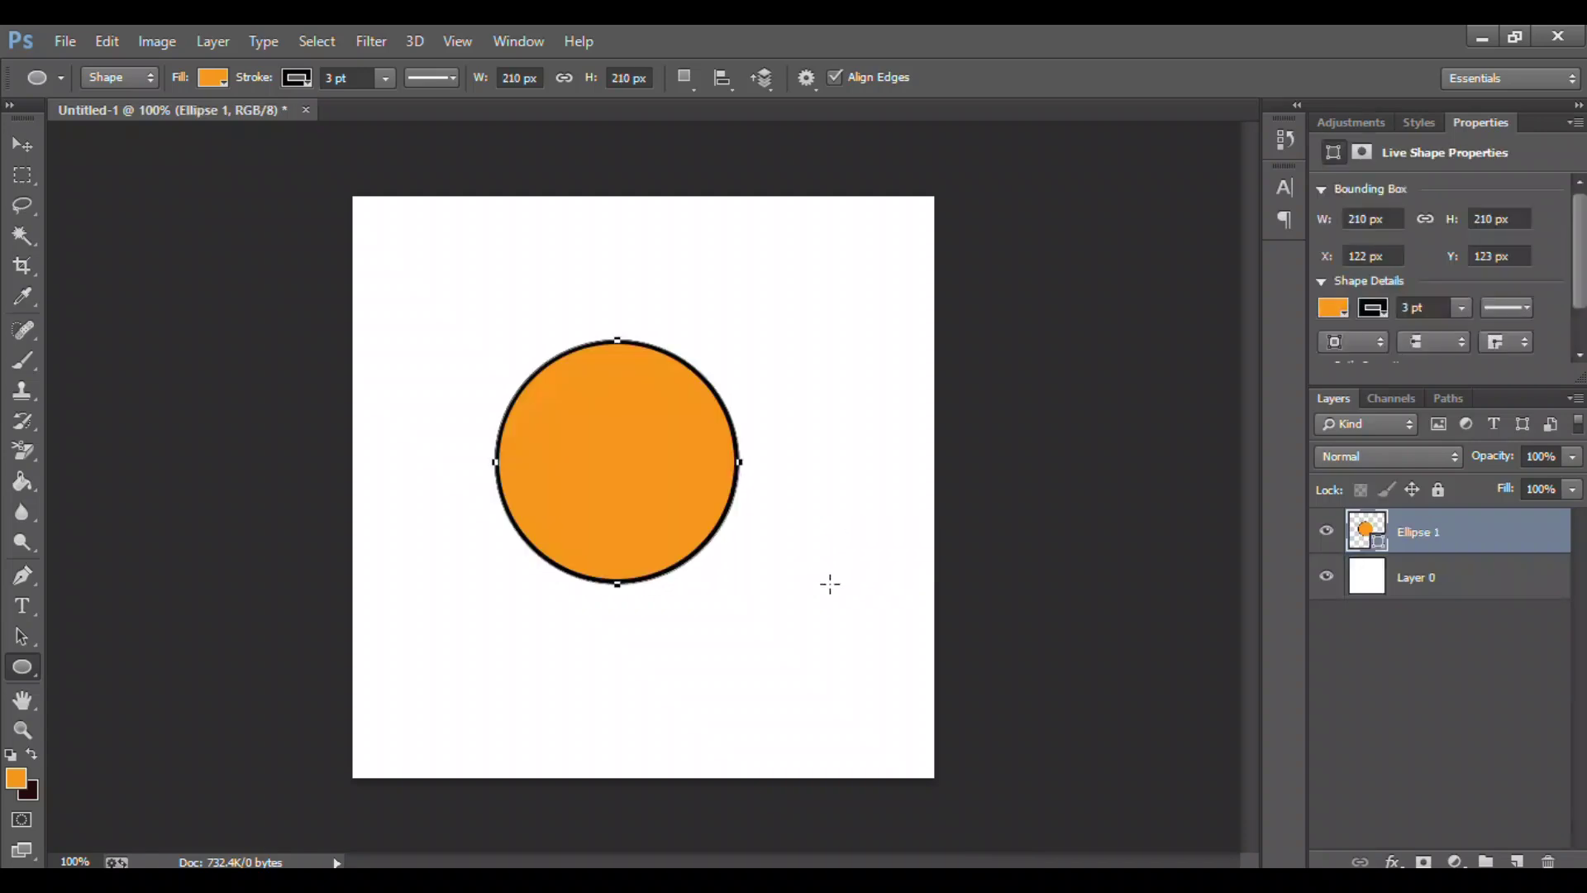
key("ctrl+z")
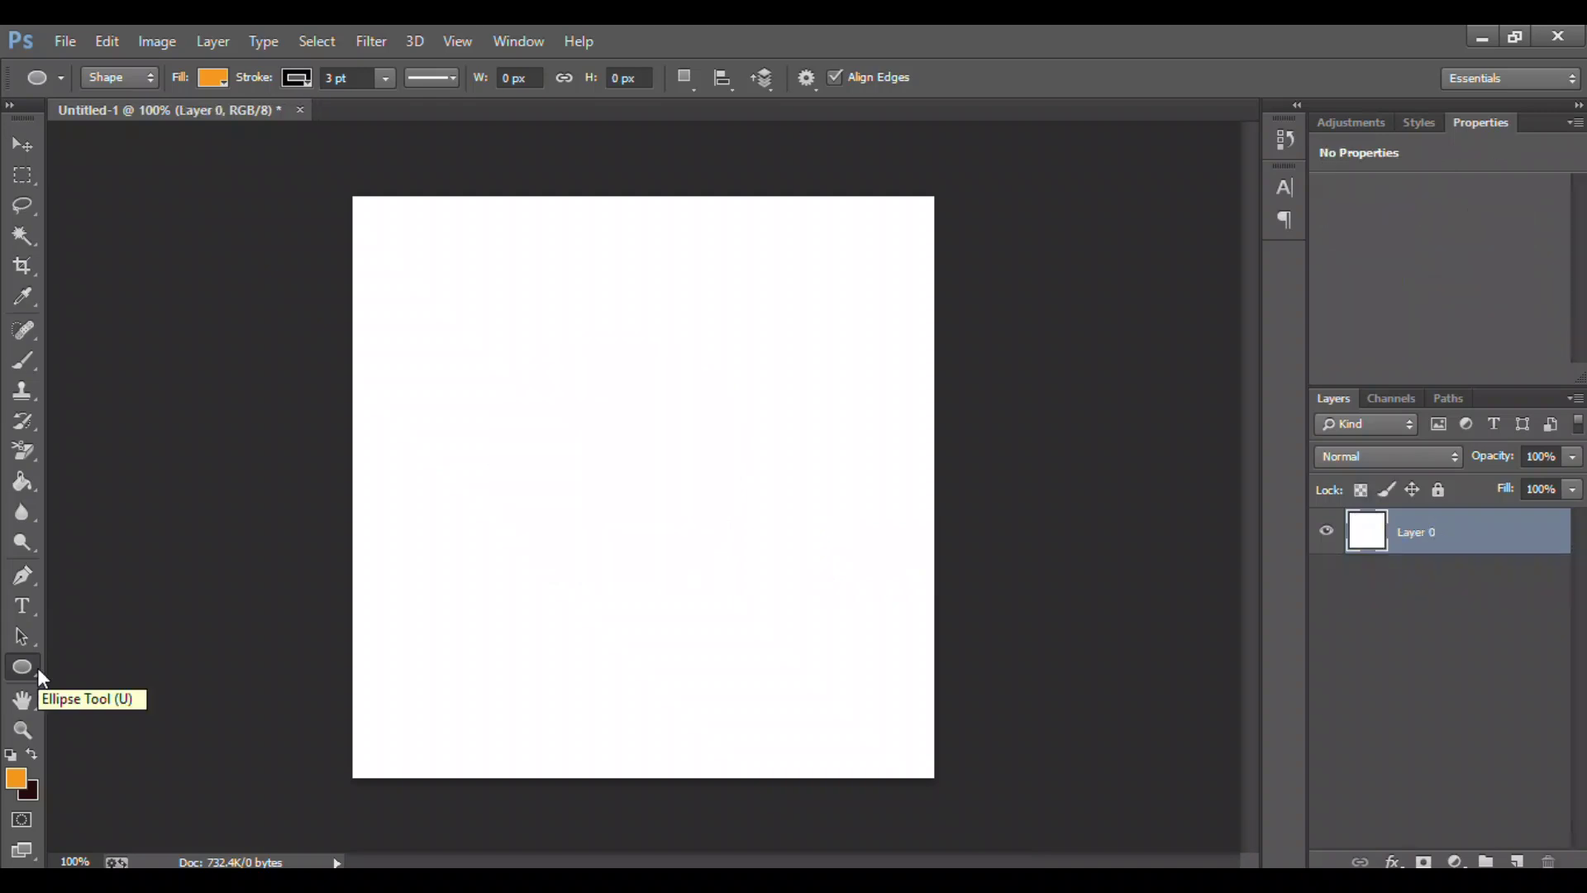
right_click(36, 668)
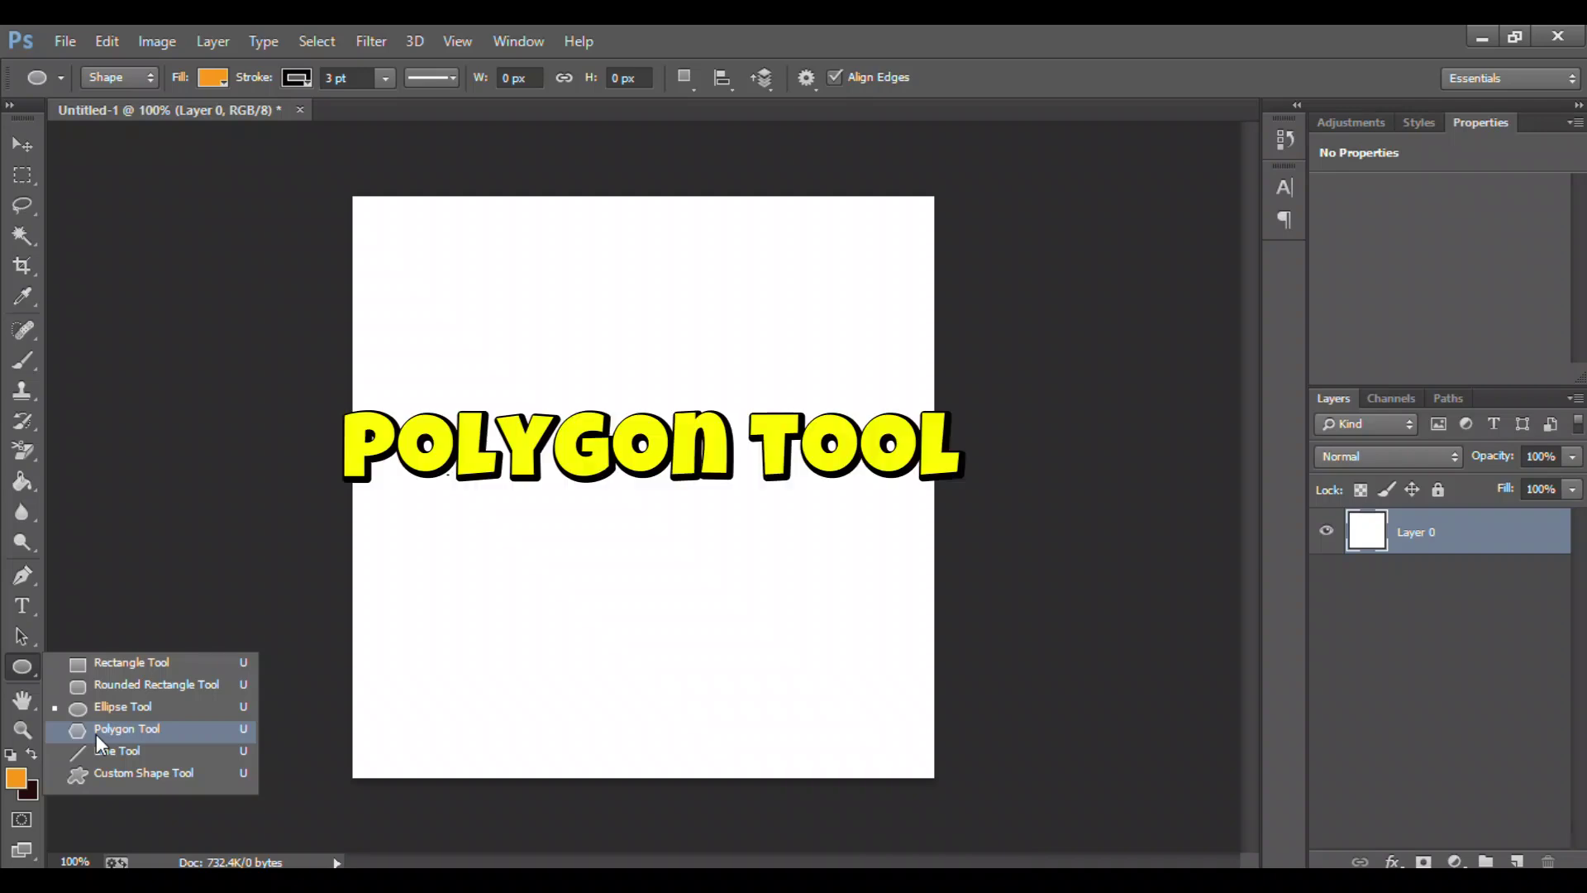
Create an orange triangle using the Polygon Tool with 3 sides and Star off
left_click(96, 731)
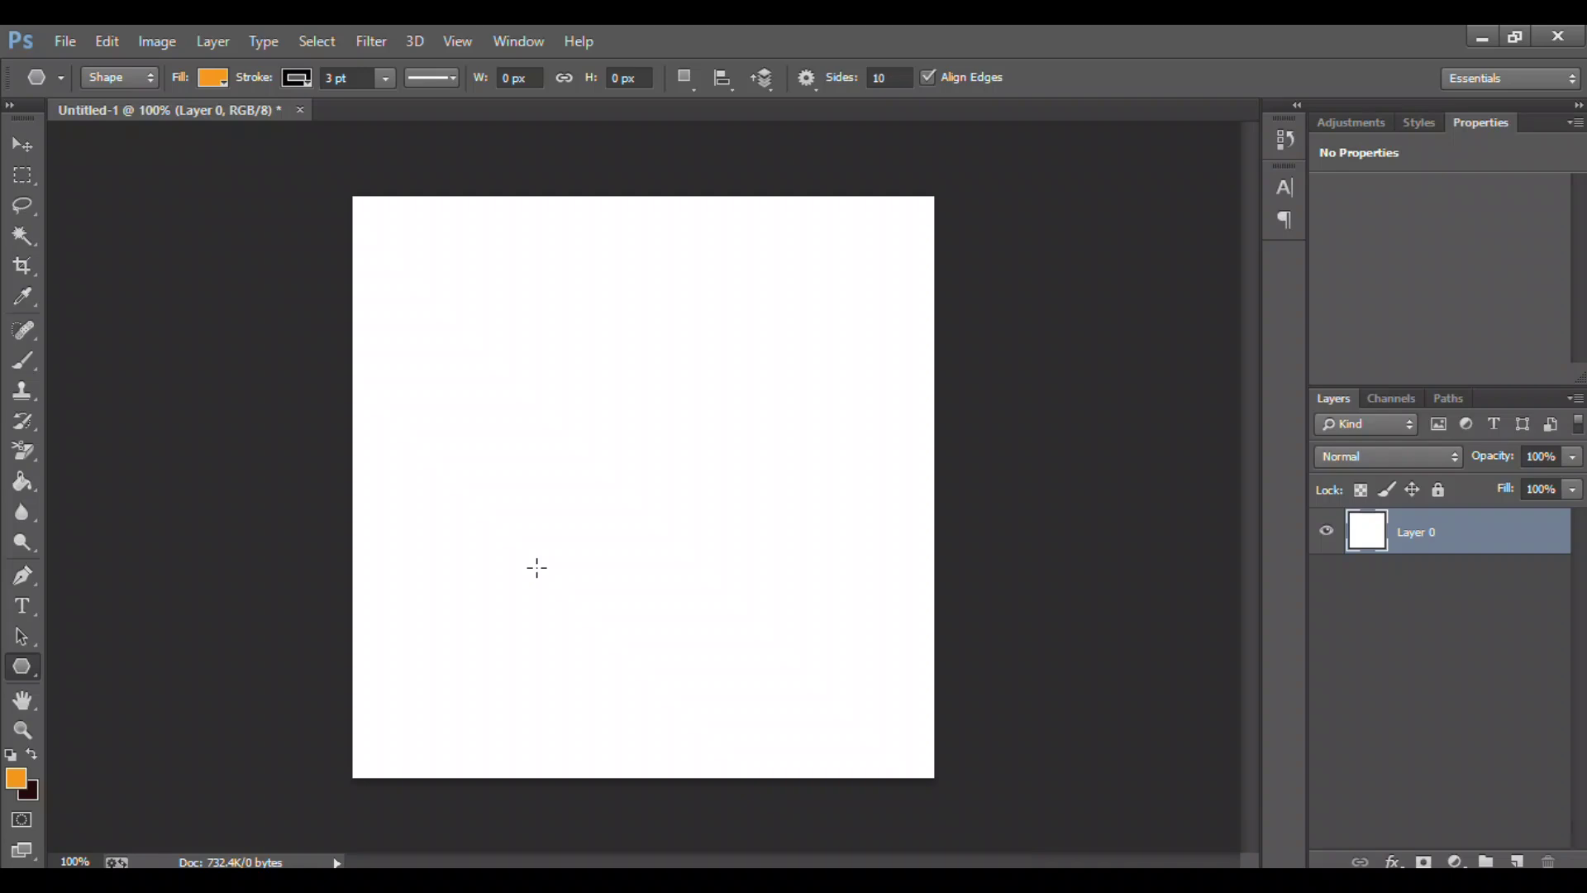
left_click(593, 364)
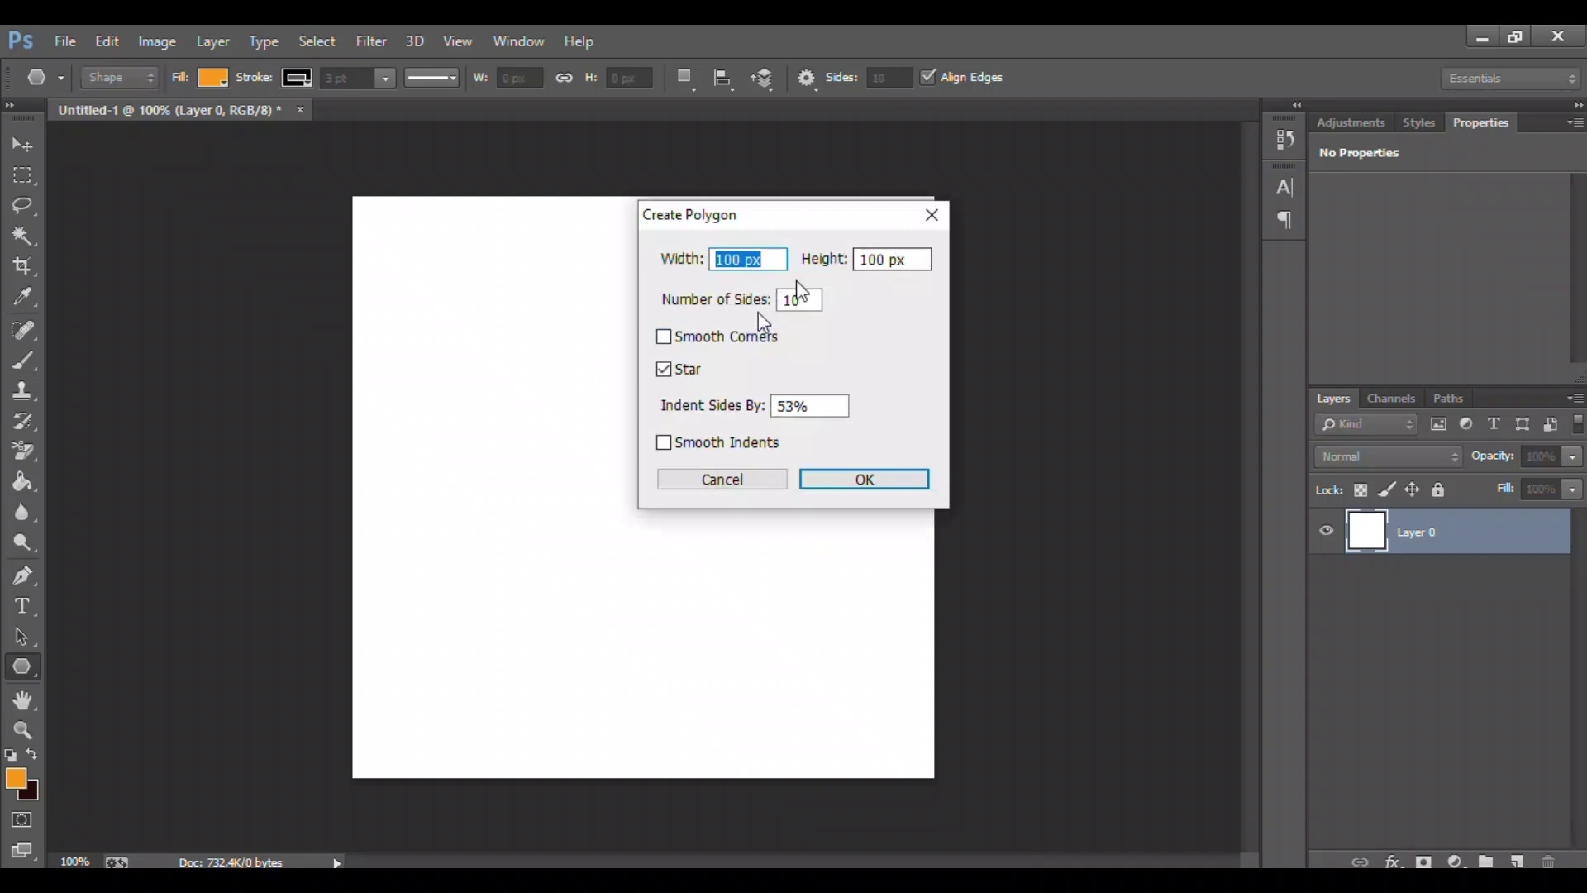
left_click_drag(809, 300, 784, 300)
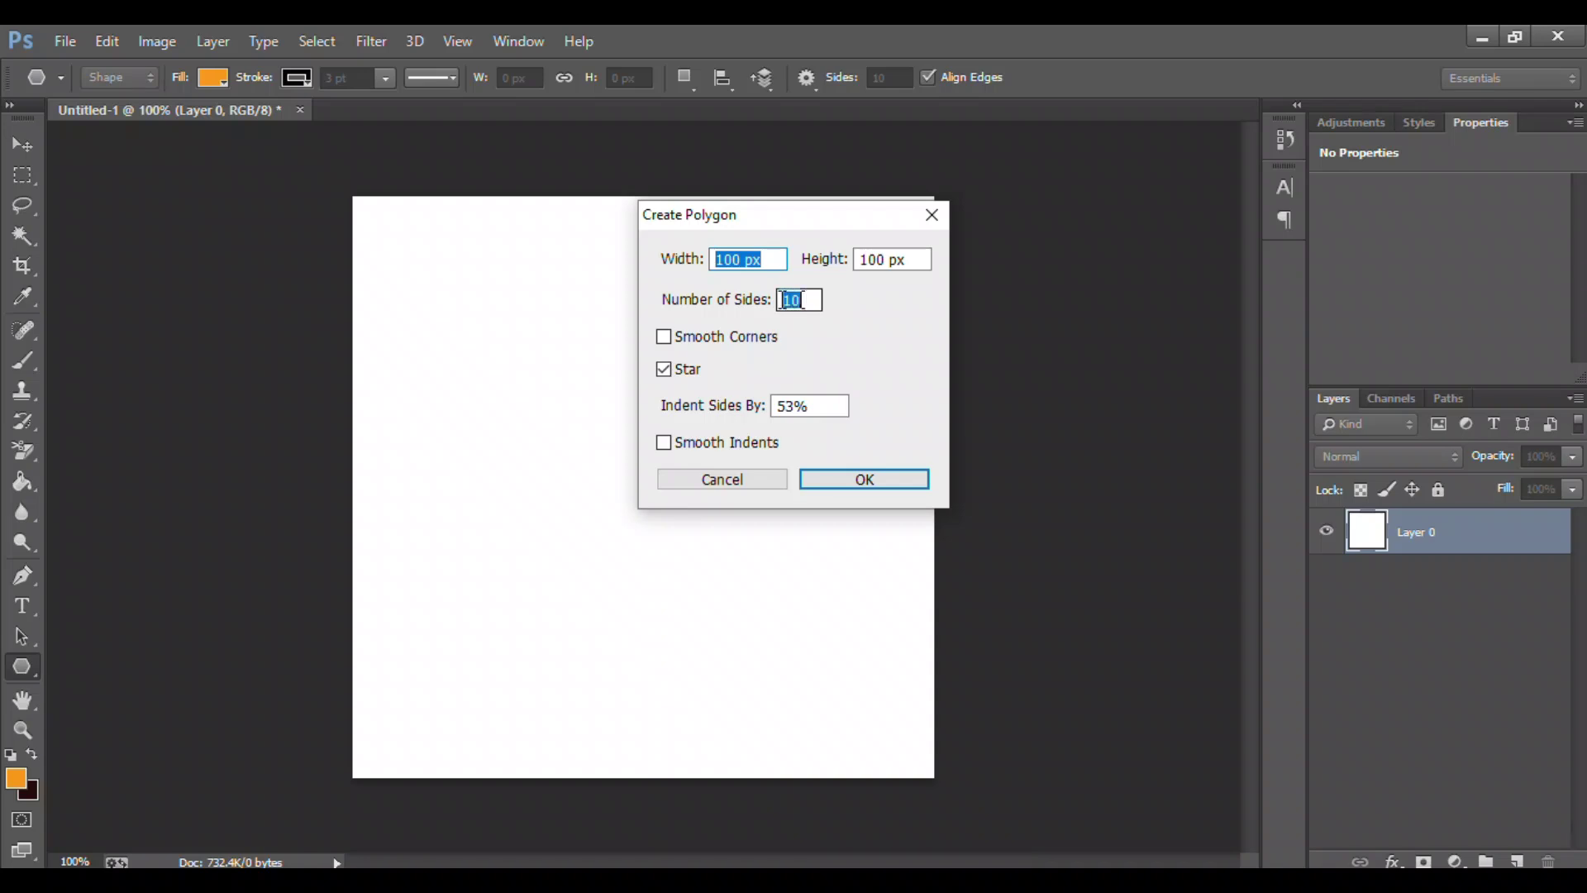
type("3")
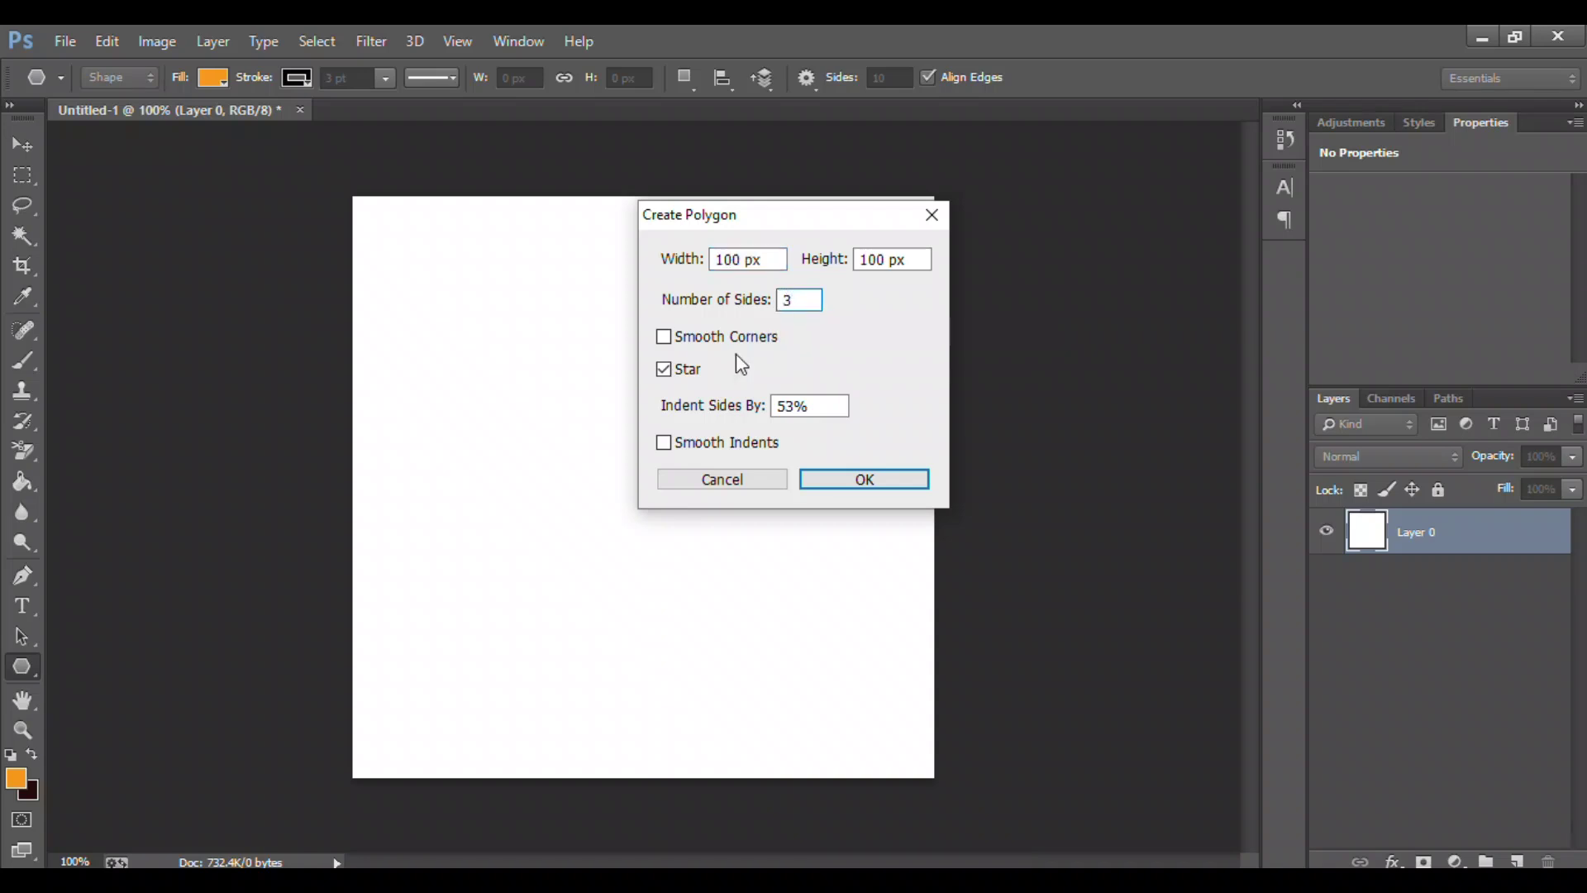
key("alt+s")
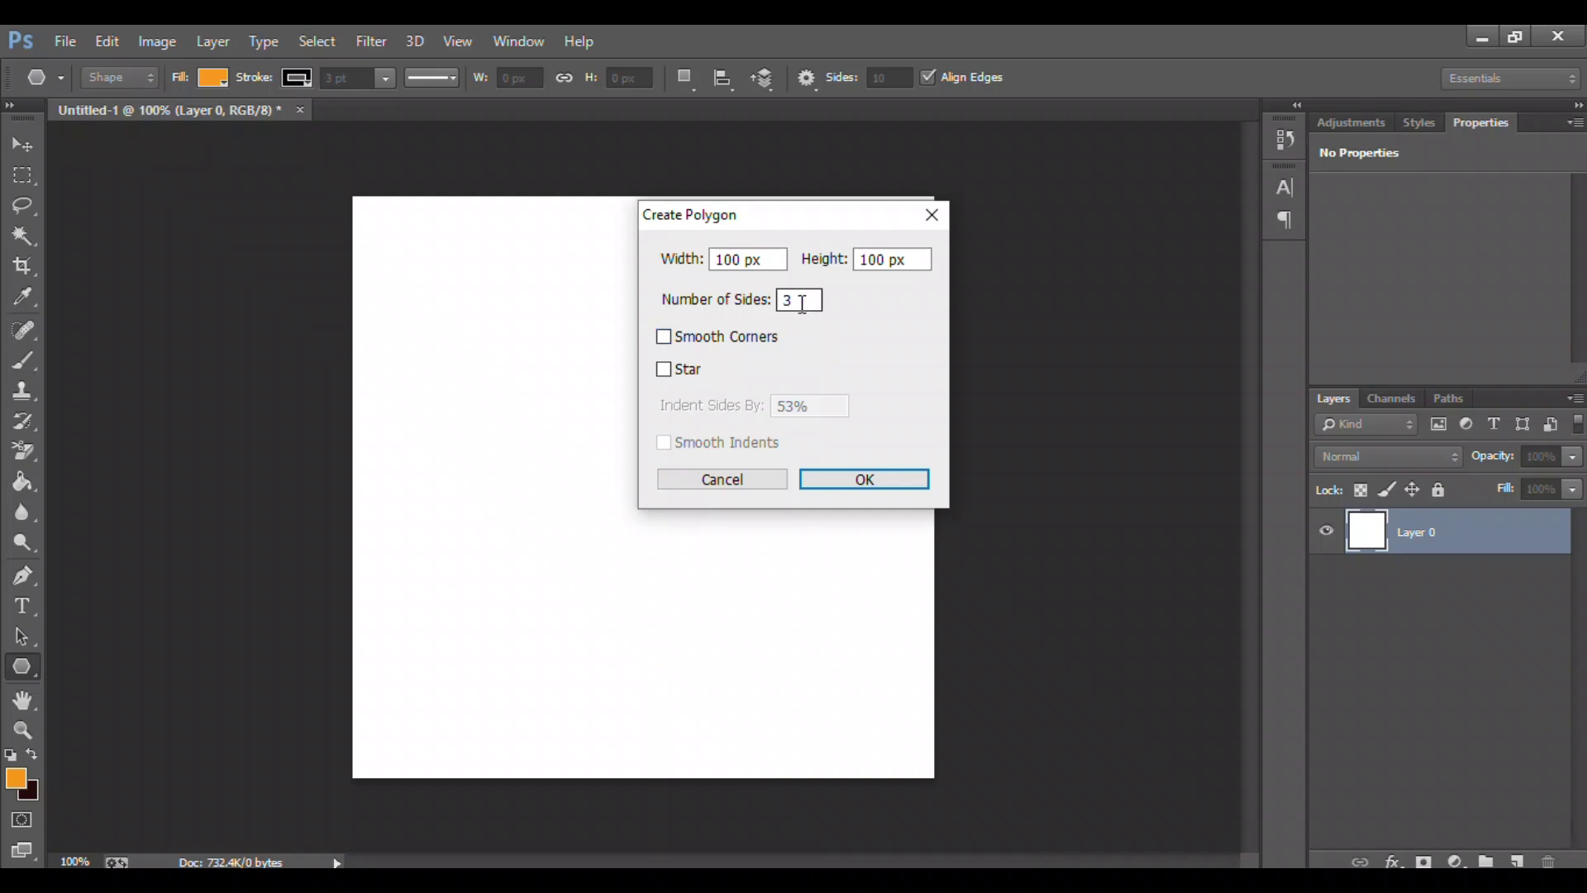
left_click(856, 488)
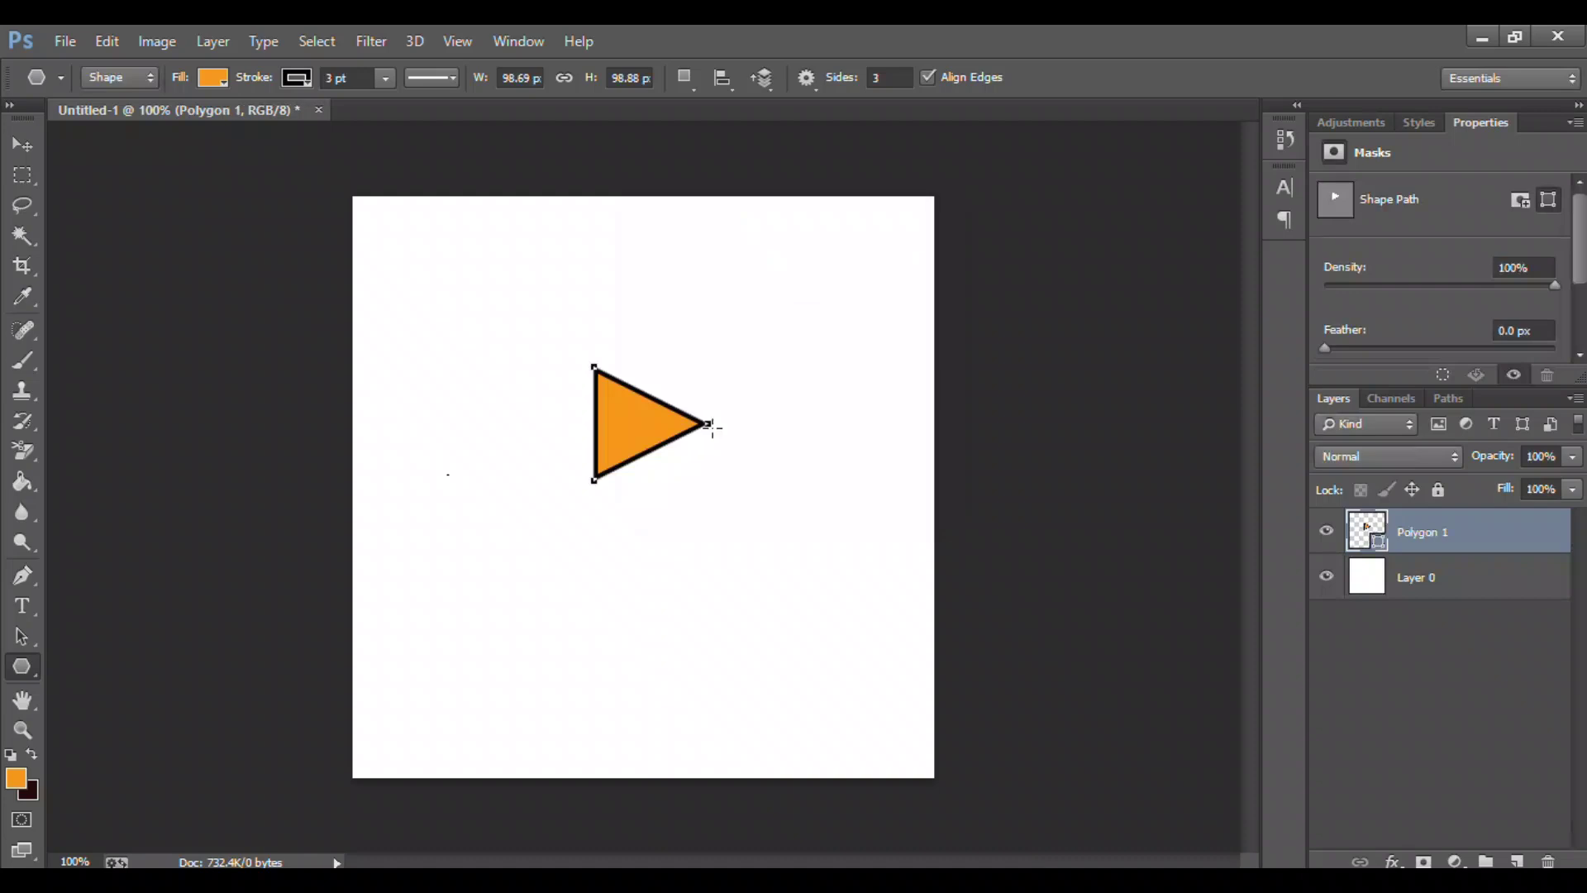
Create a five-sided orange pentagon, then bring up Create Polygon again
right_click(477, 350)
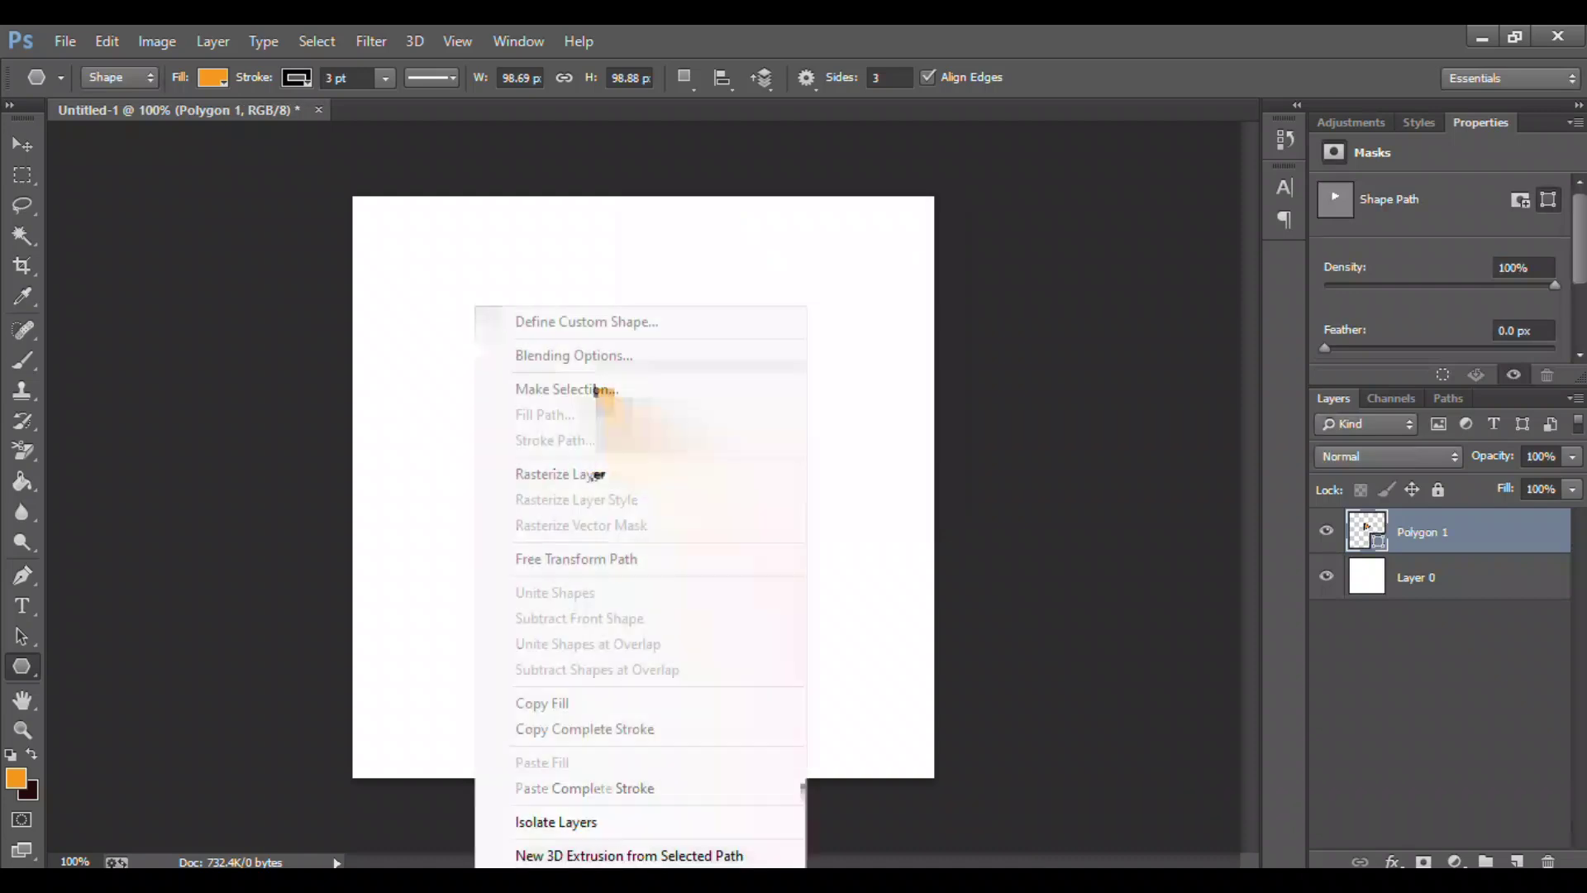
left_click(475, 338)
left_click(475, 338)
double_click(796, 301)
double_click(788, 301)
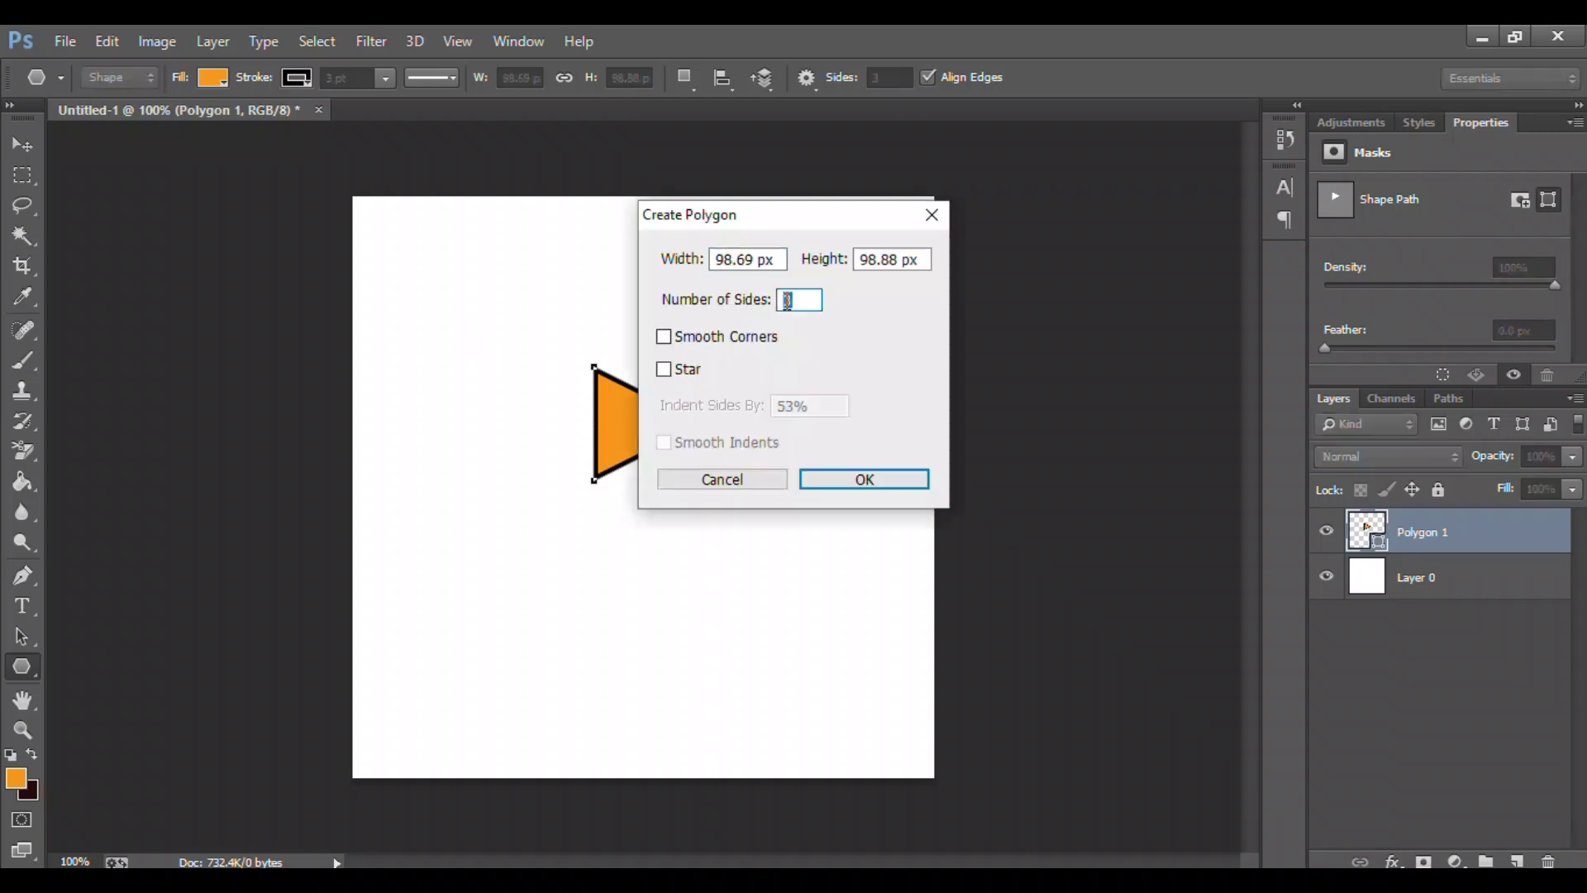
type("5")
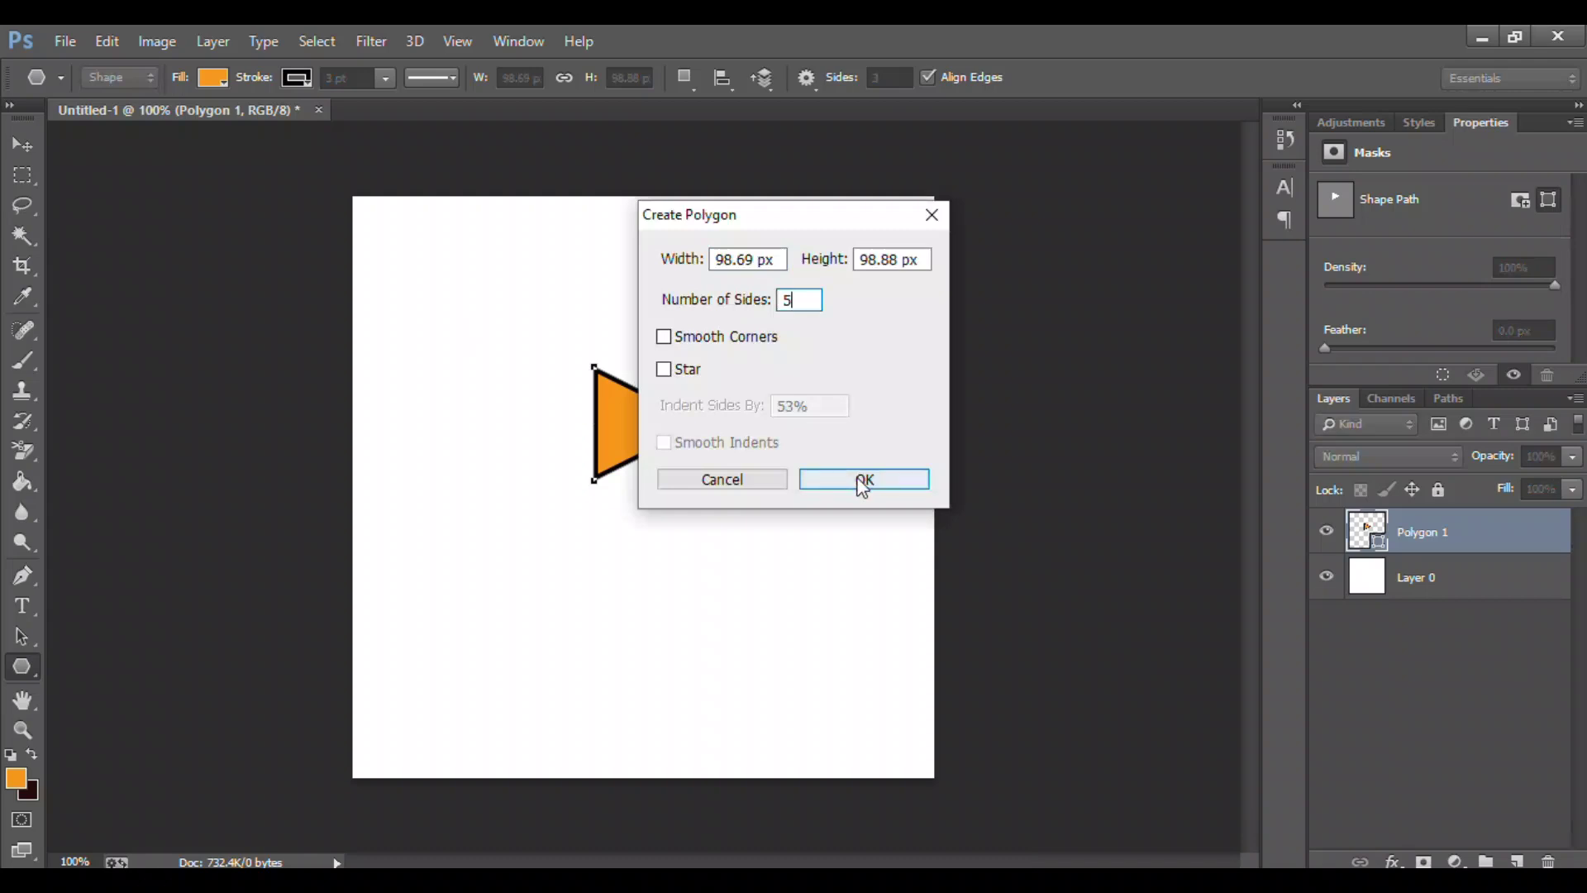
left_click(862, 481)
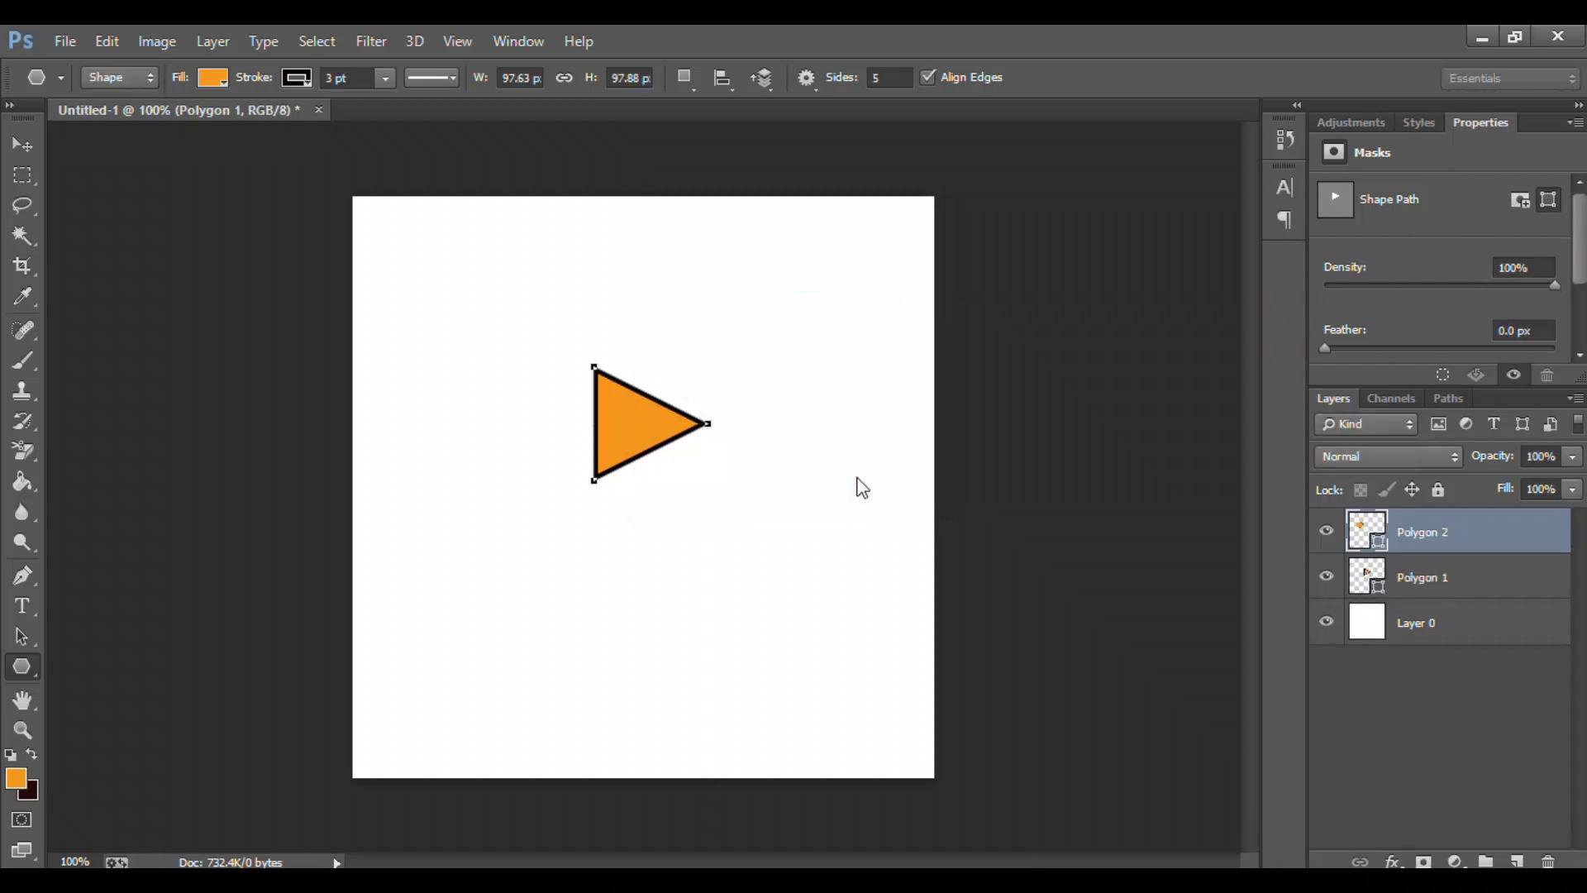
left_click(862, 488)
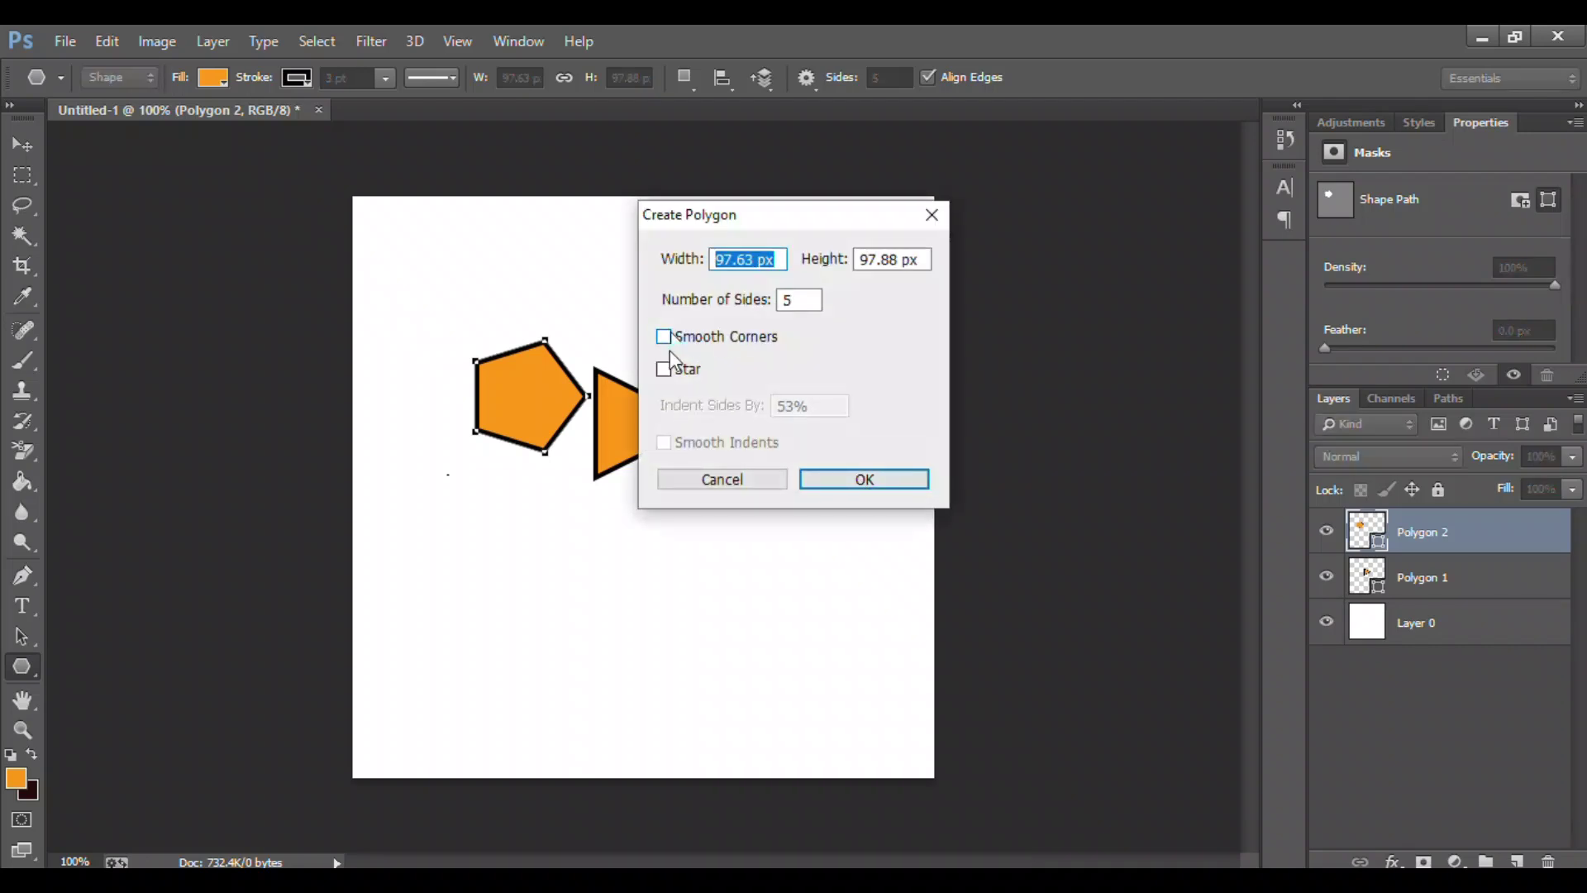
Create a five-point star (Polygon 3) and drag it below the triangle and pentagon
left_click(668, 369)
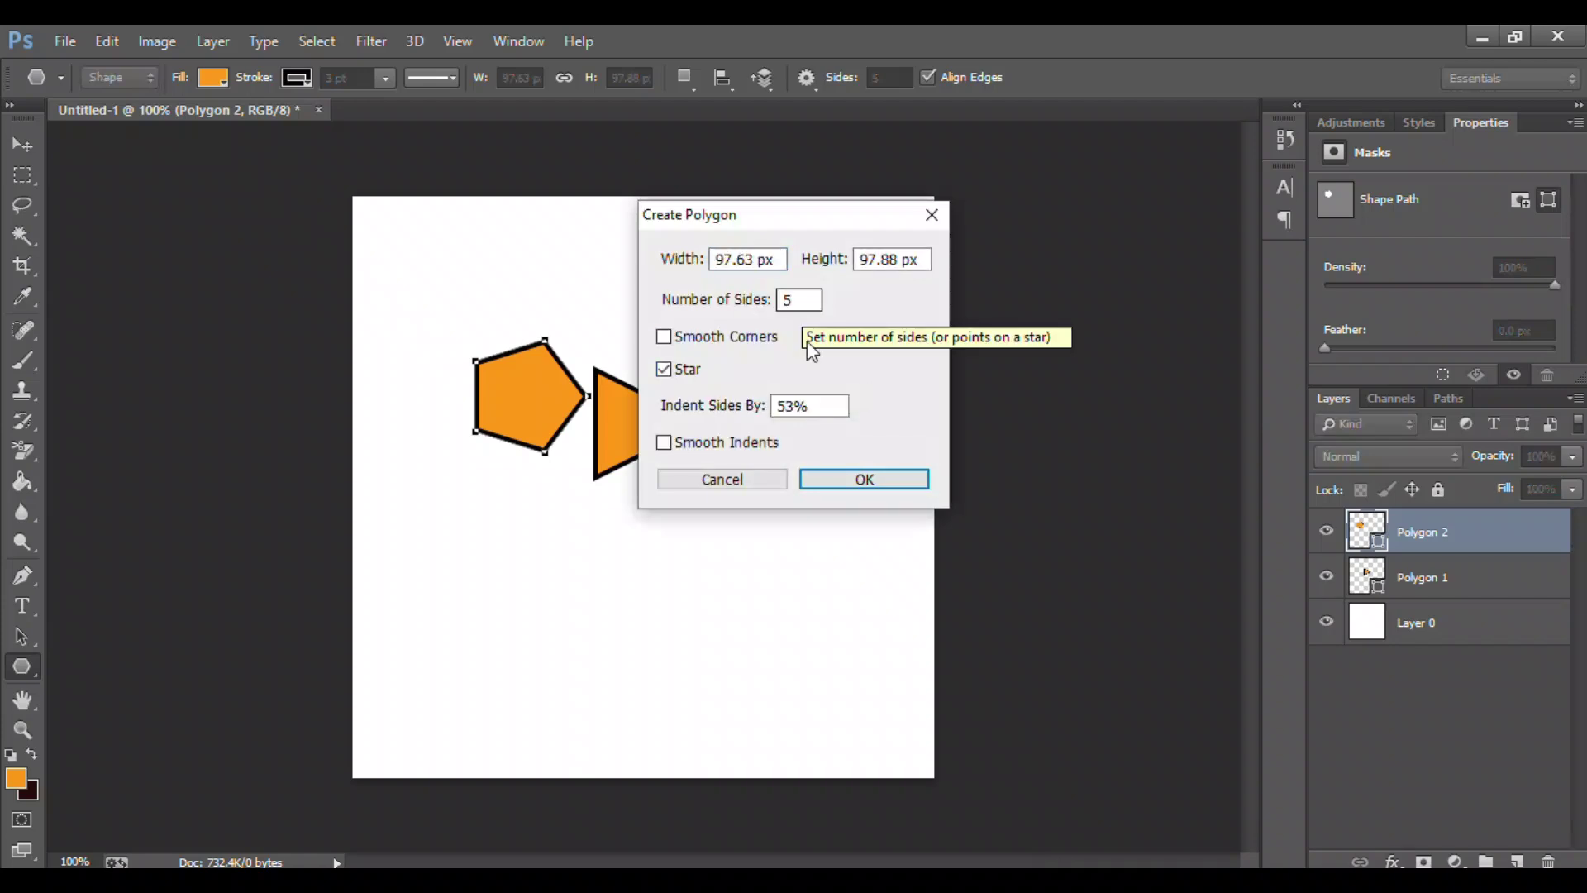
left_click(848, 497)
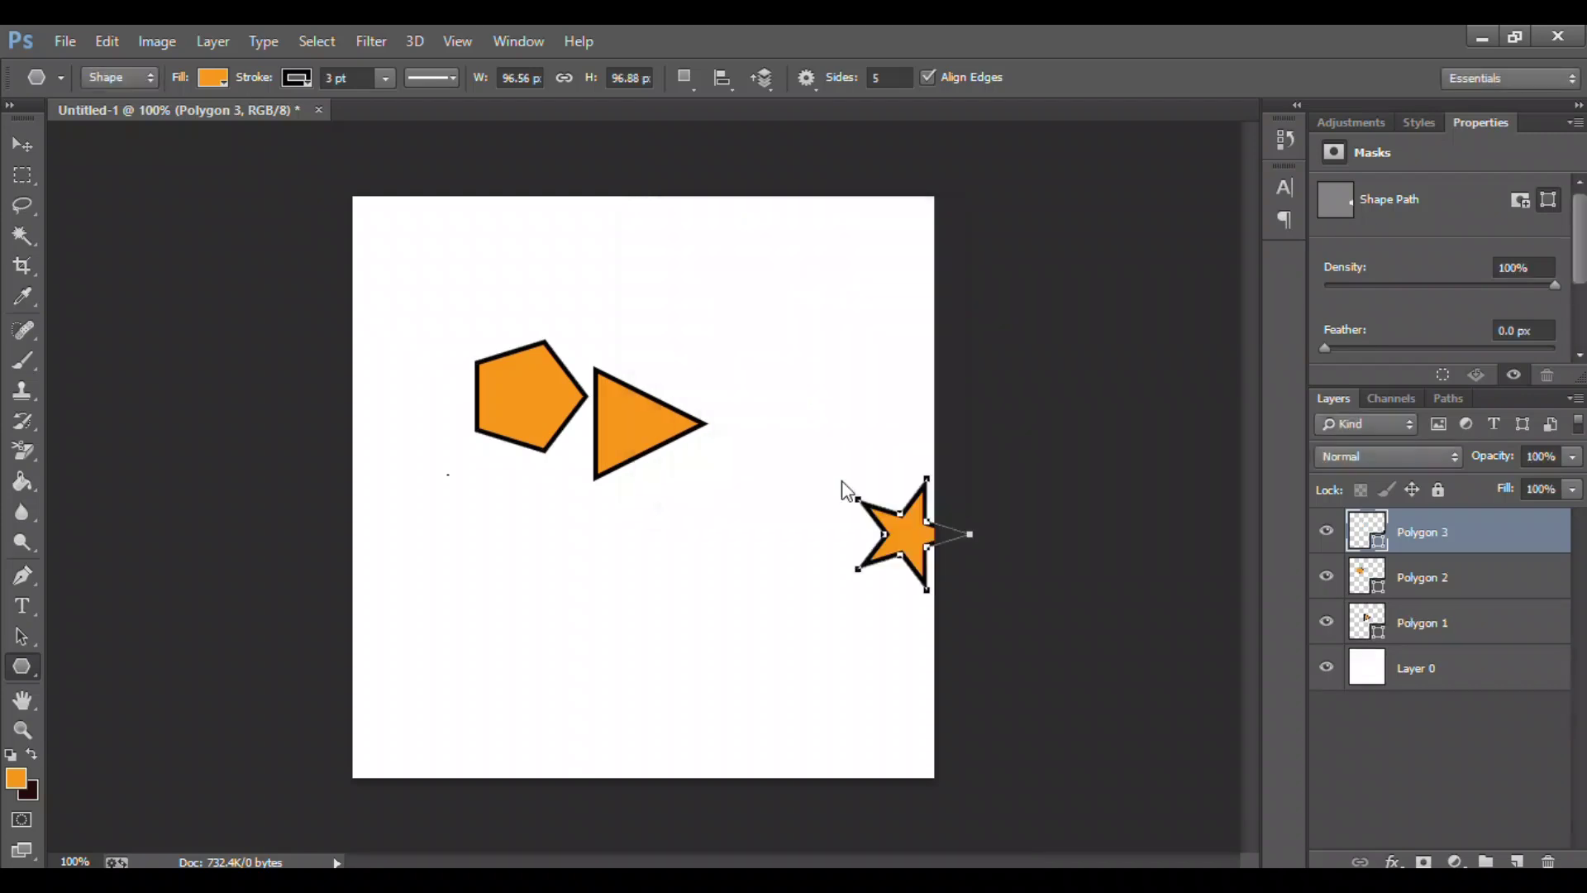
left_click(22, 142)
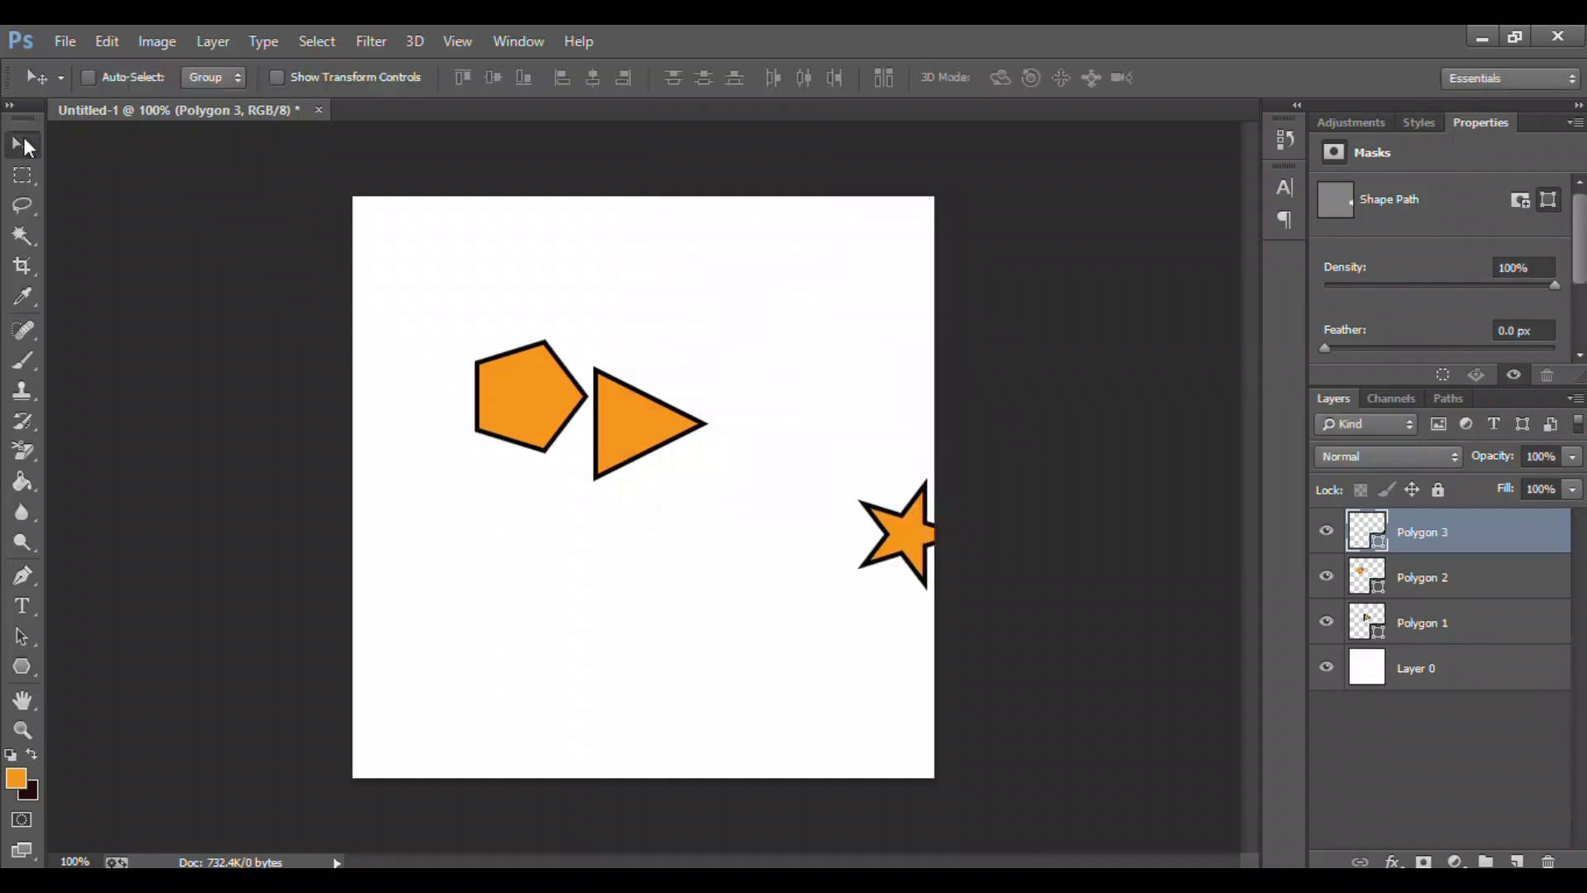
left_click_drag(898, 533, 545, 552)
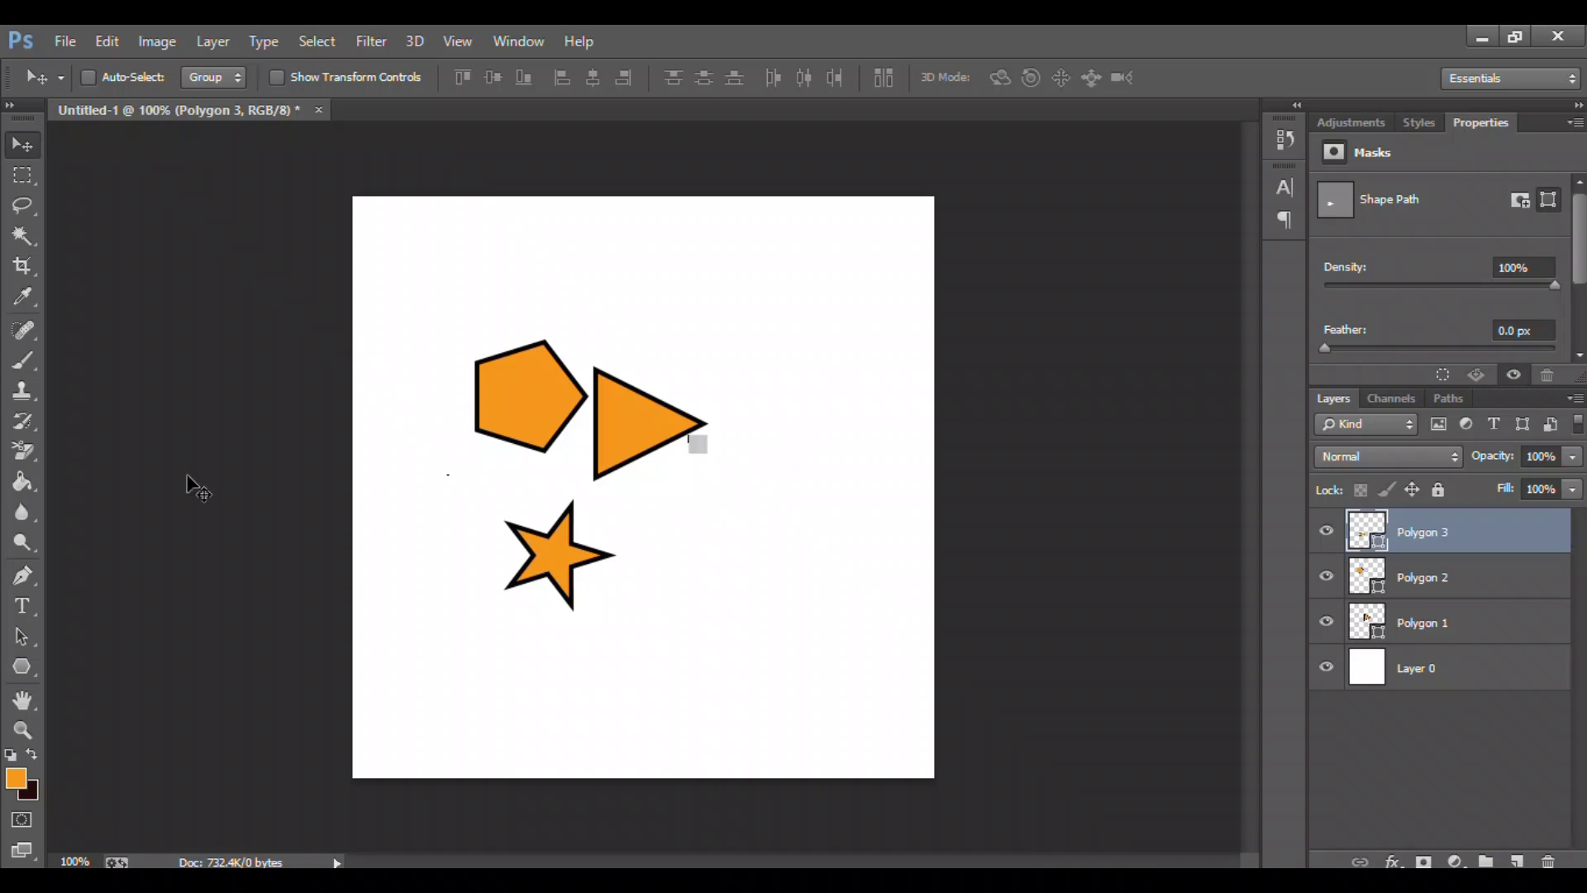
Create a six-point orange star with the Polygon tool set to 6 sides and Star checked
left_click(33, 665)
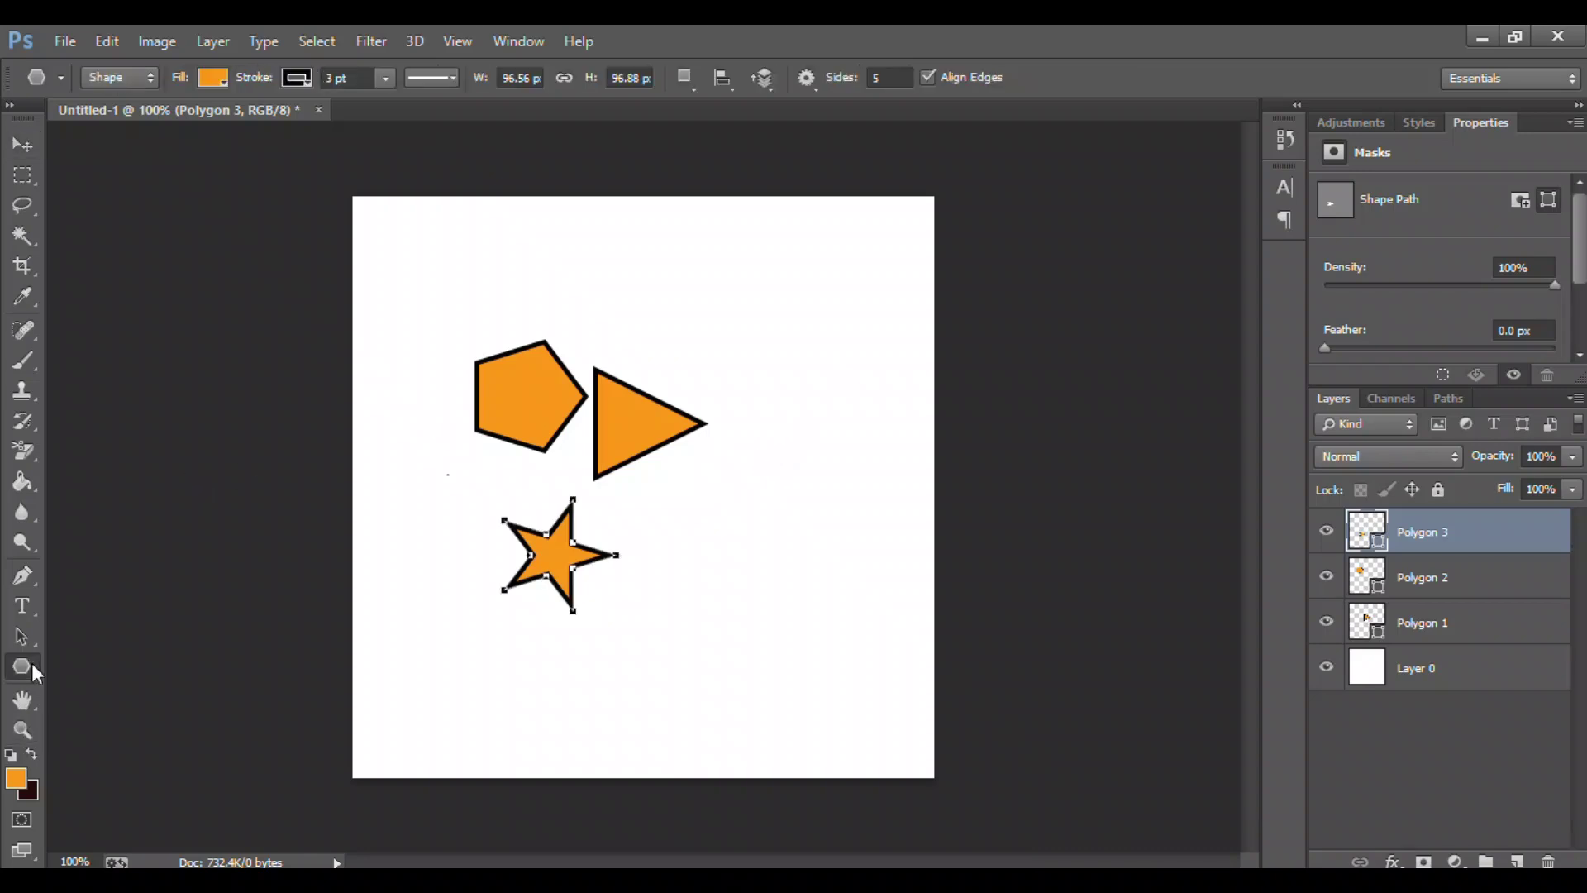
left_click(714, 510)
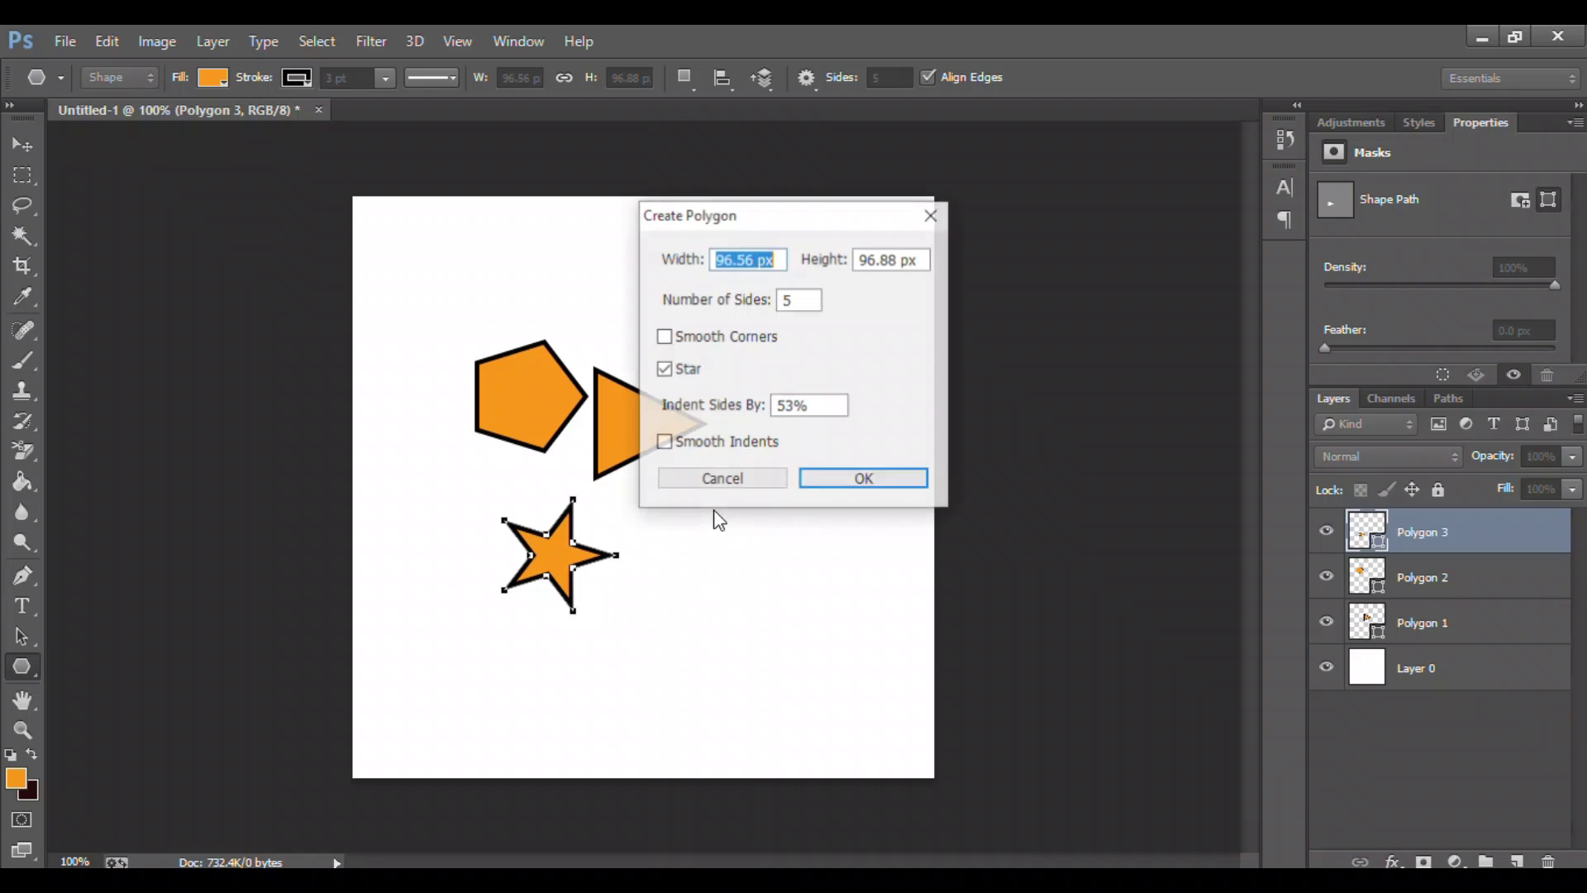
double_click(782, 300)
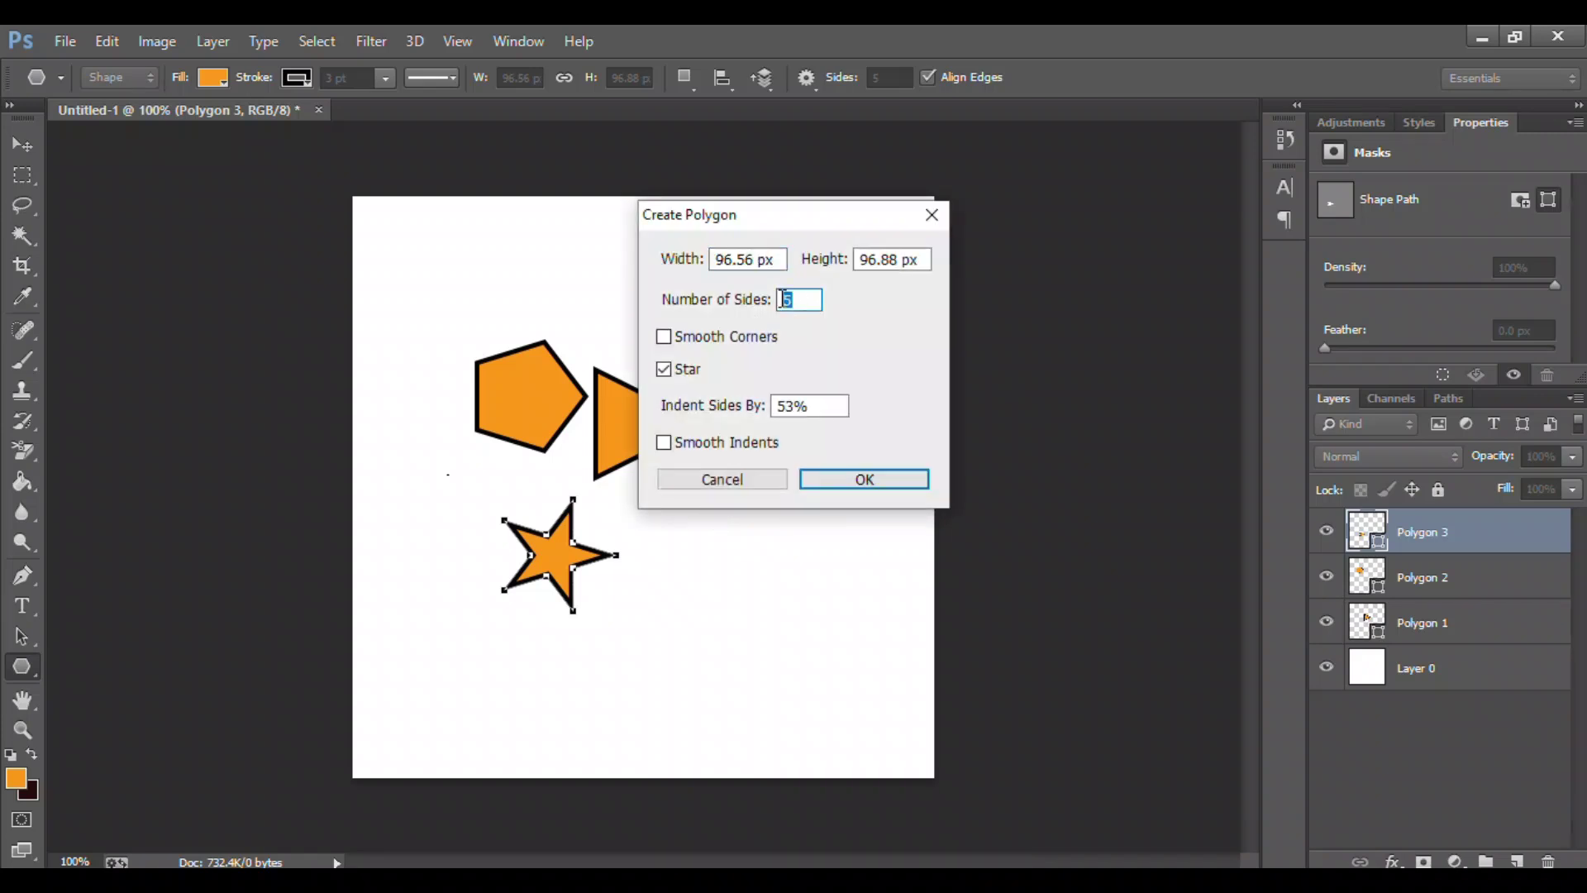
type("6")
left_click(833, 486)
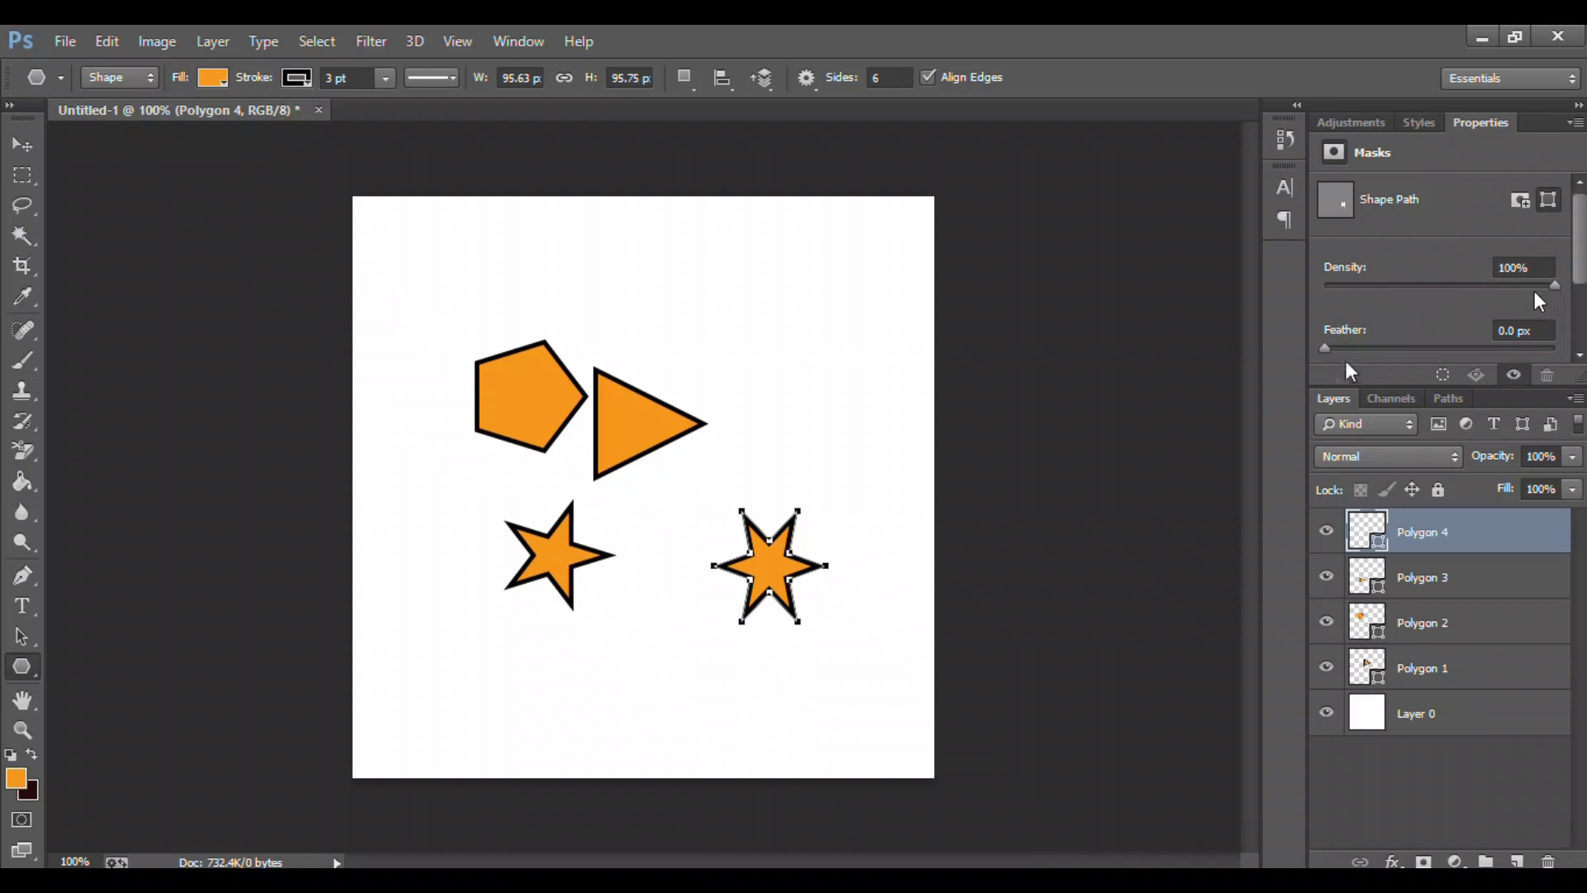
scroll(1572, 334, "down", 1)
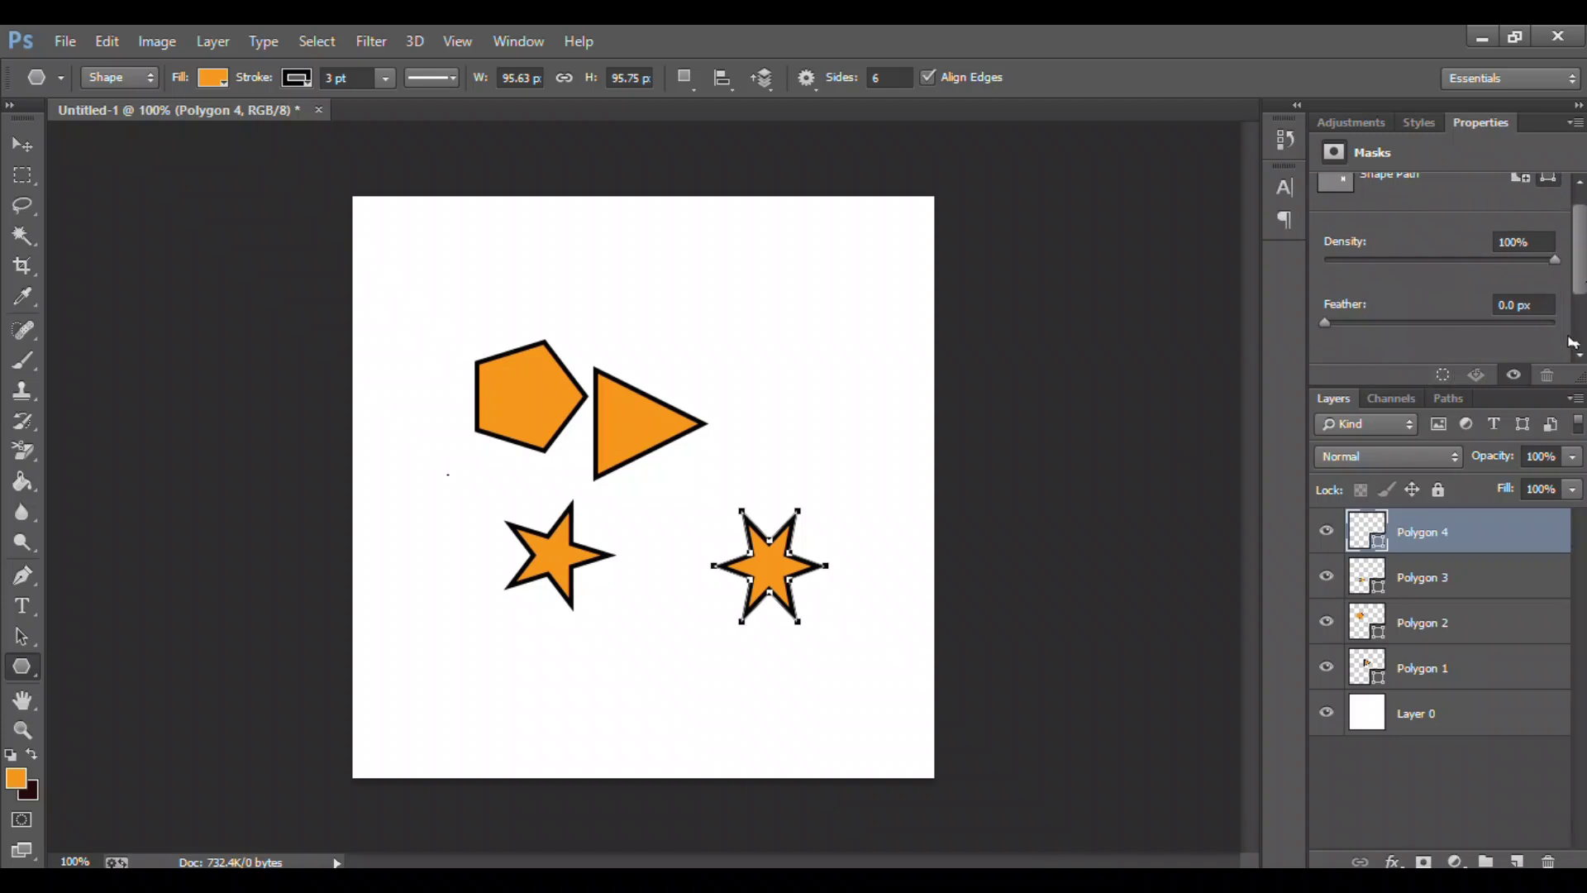
scroll(1572, 335, "down", 1)
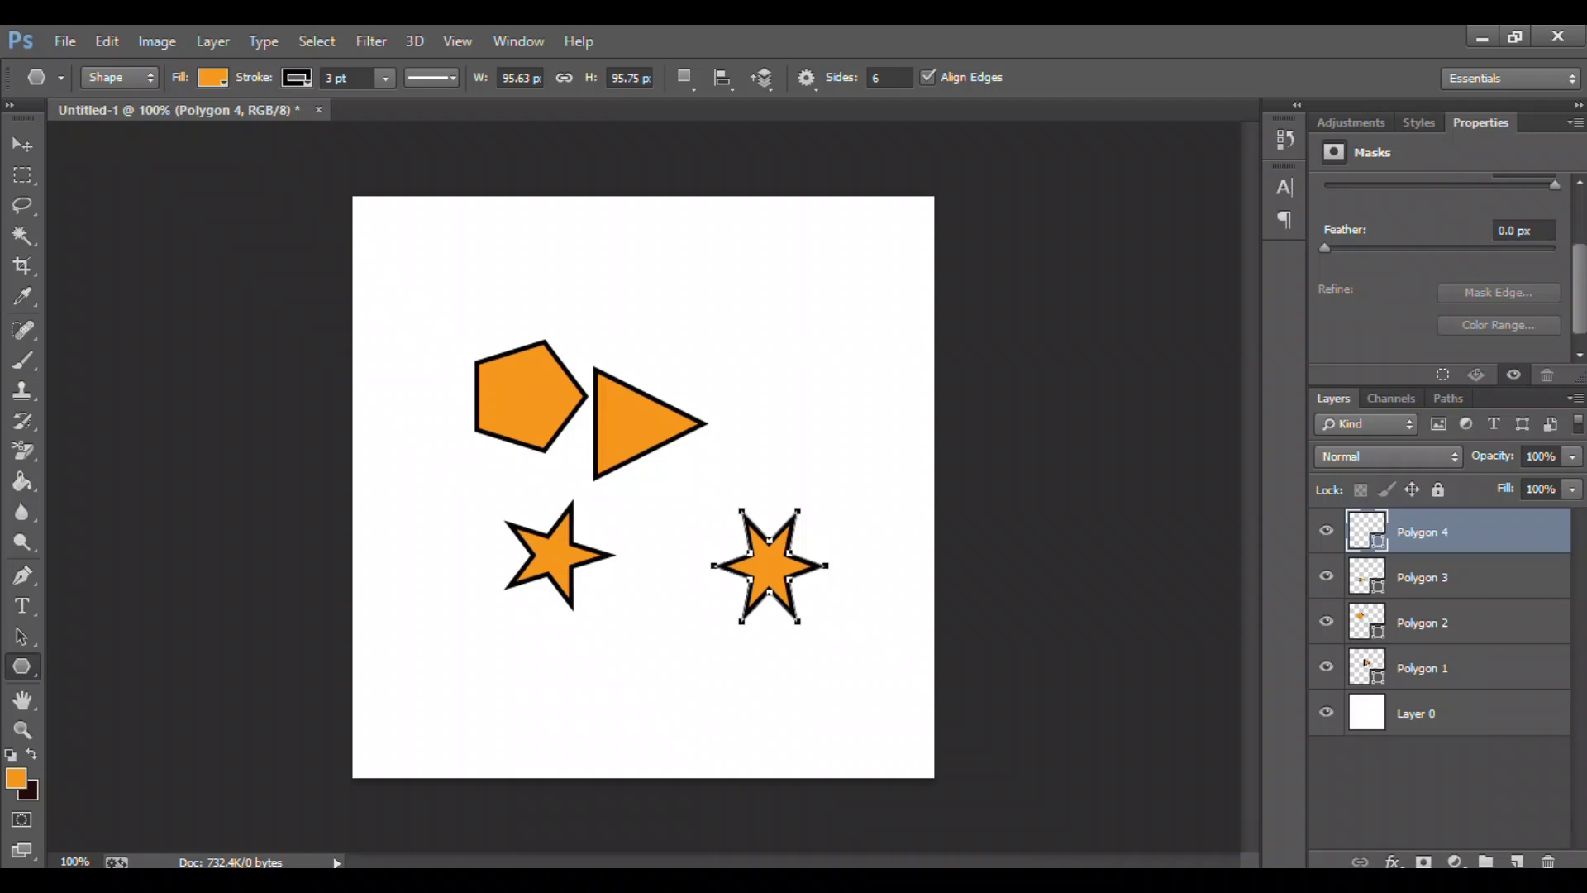
scroll(1321, 216, "up", 1)
Draw a thin 4 px line, about 252 px wide, across the upper canvas
scroll(1321, 217, "up", 1)
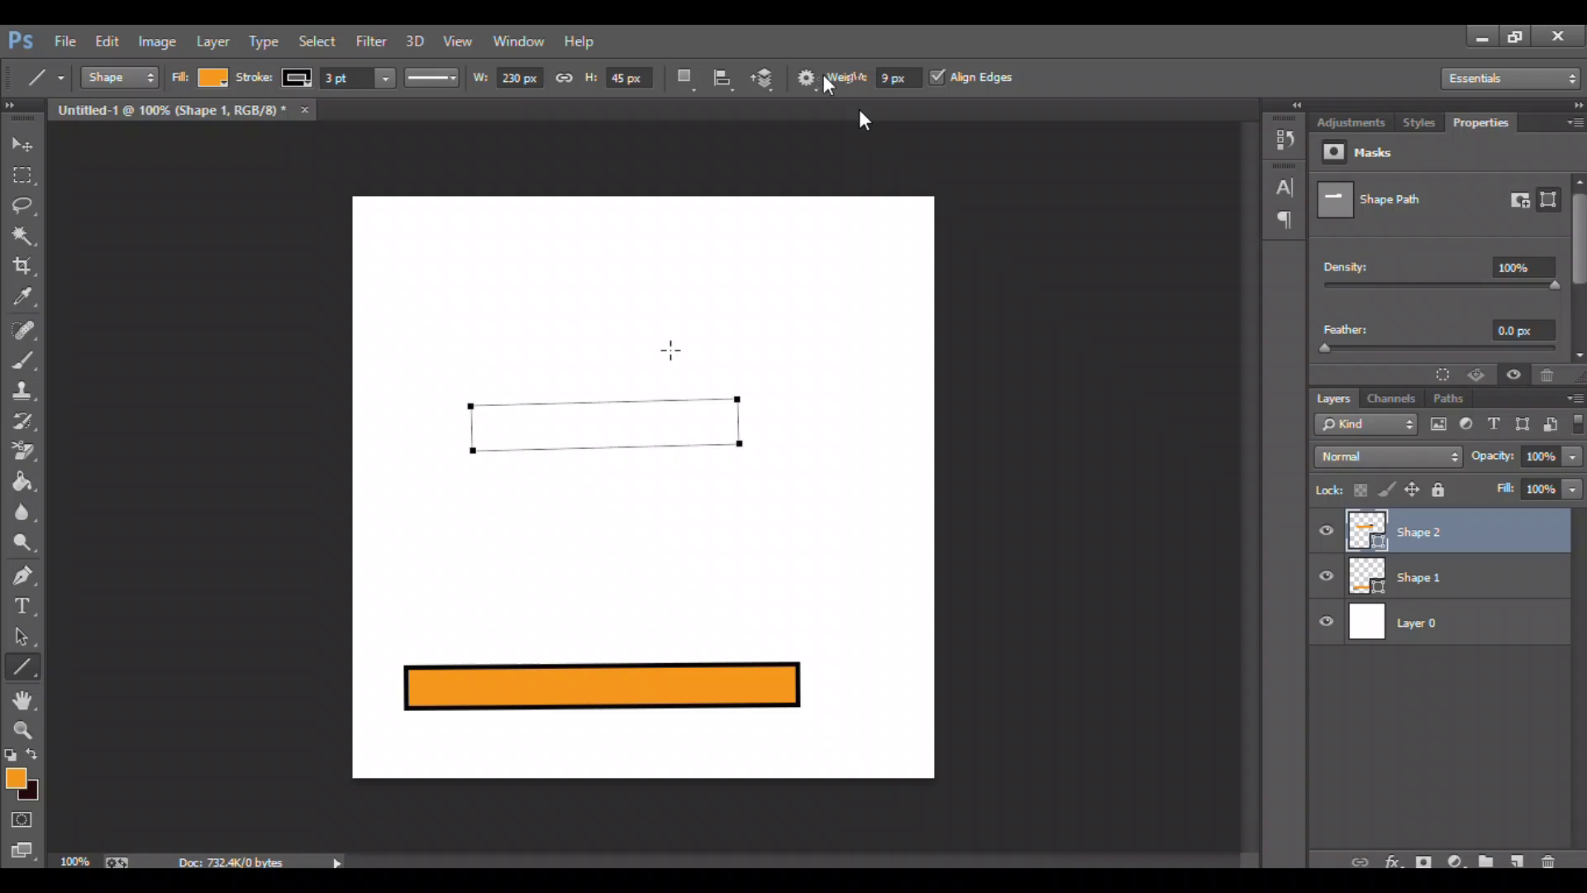
mouse_move(522, 331)
left_mouse_down()
mouse_move(746, 337)
mouse_move(782, 321)
left_mouse_up()
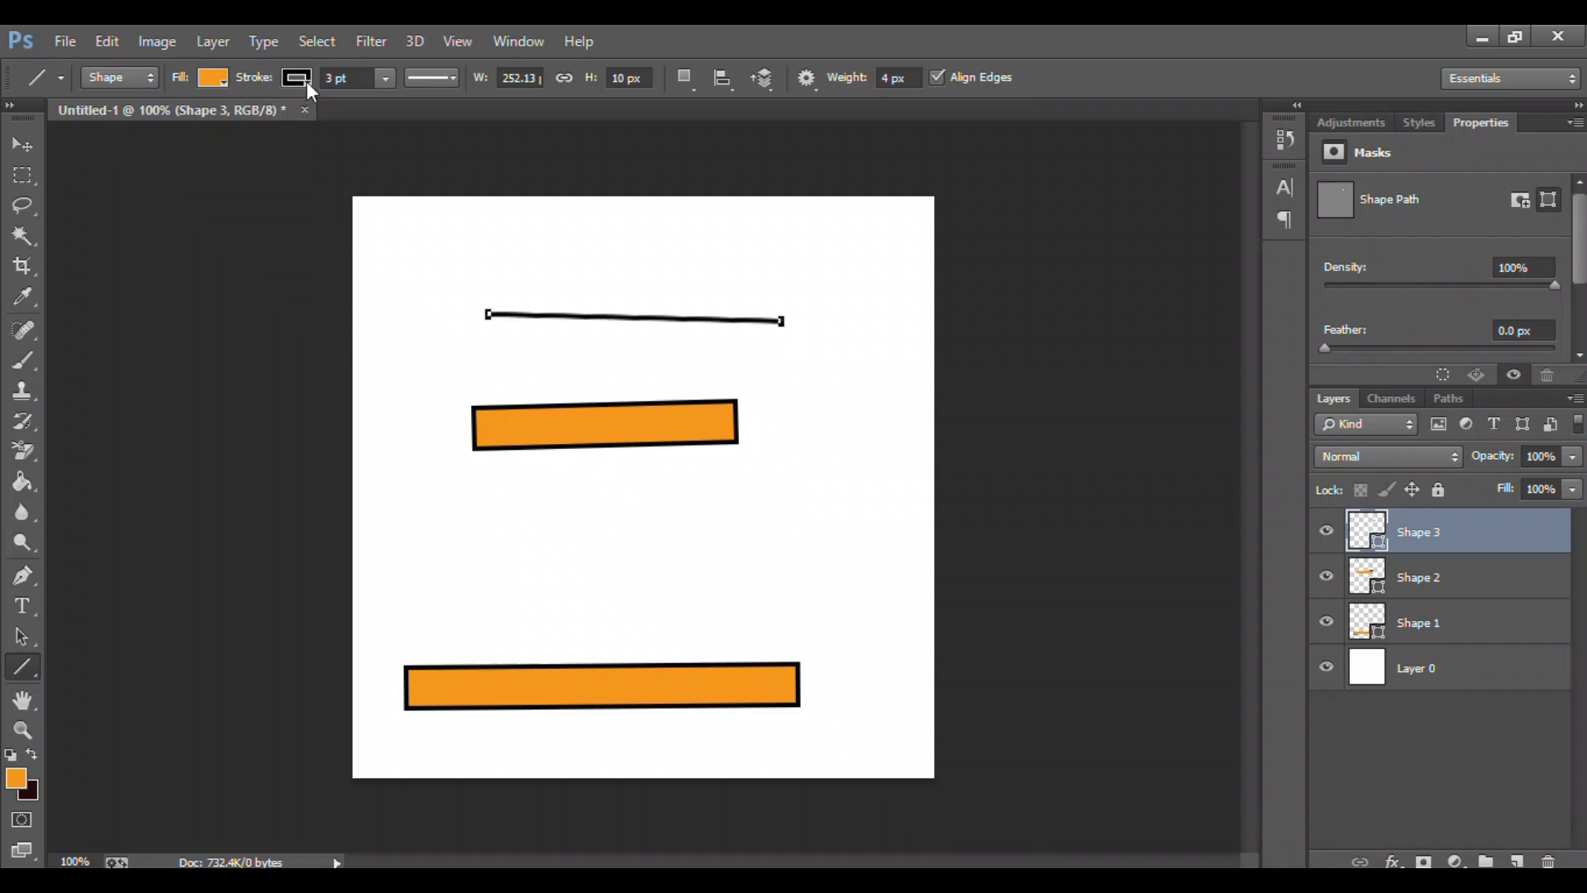
Switch the line stroke to dashed and draw a dashed line above the thin line
left_click(432, 77)
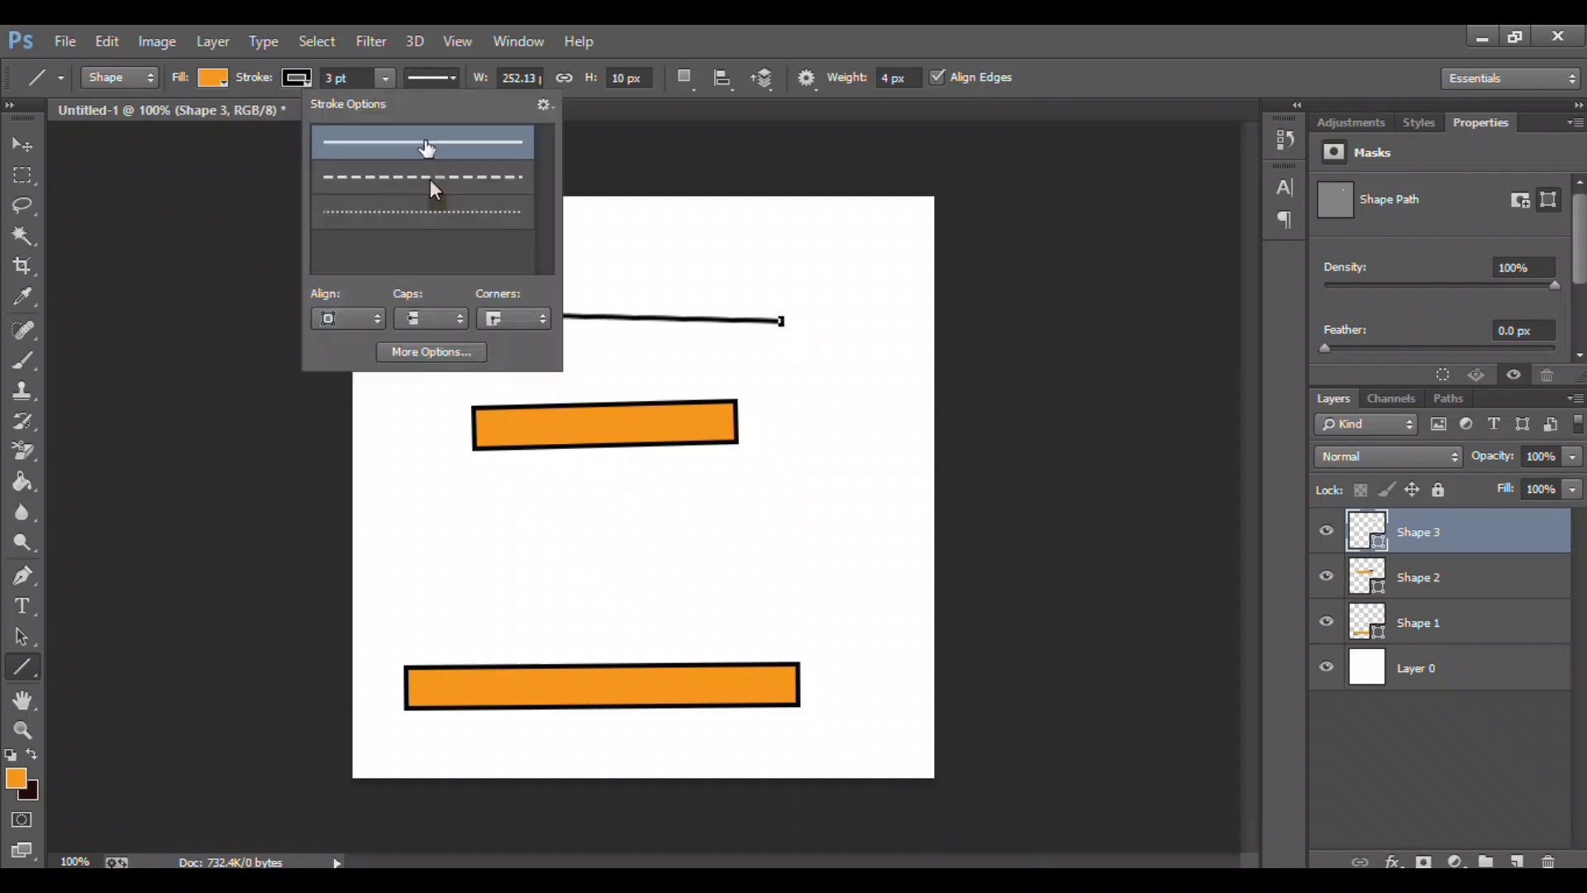
left_click(430, 177)
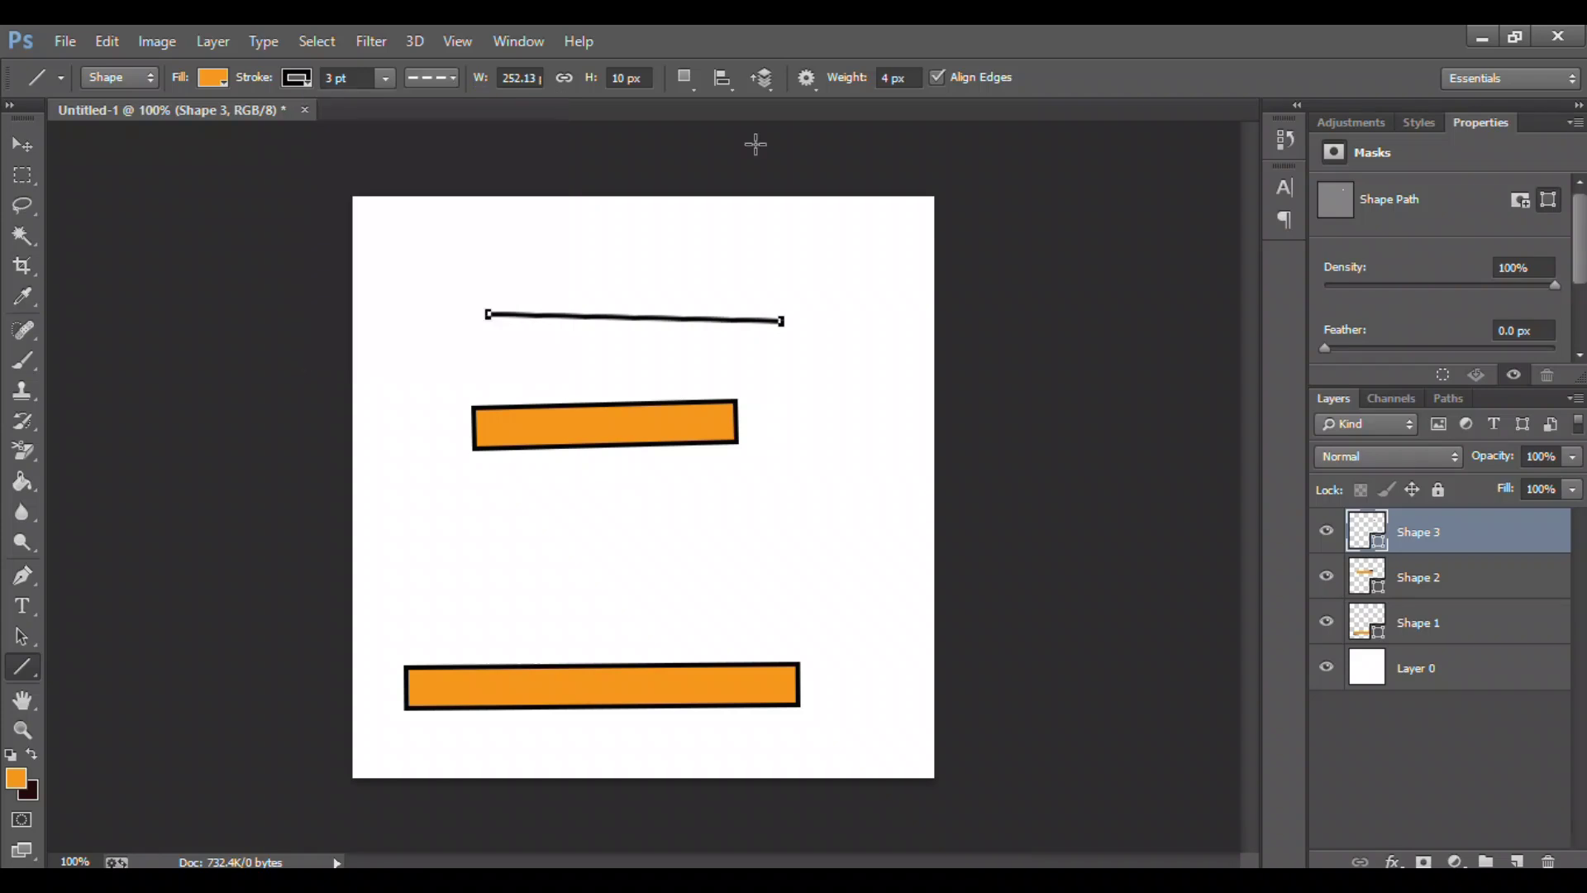
left_click_drag(494, 252, 877, 267)
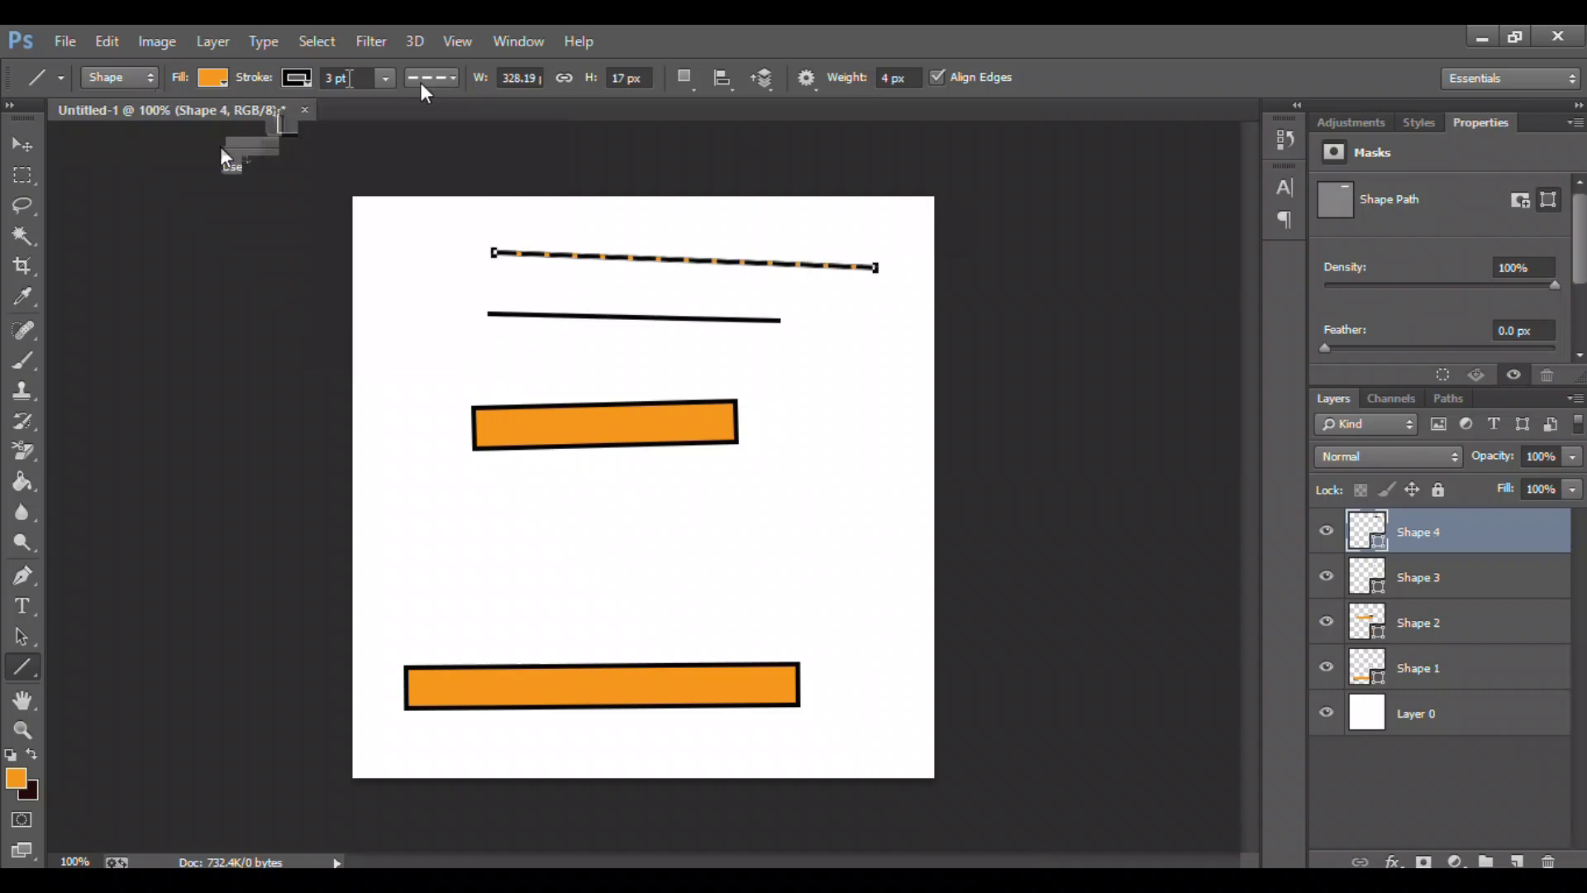
Remove the stroke colour, raise the line weight to about 34 px, and draw another line
left_click(296, 77)
left_click(198, 124)
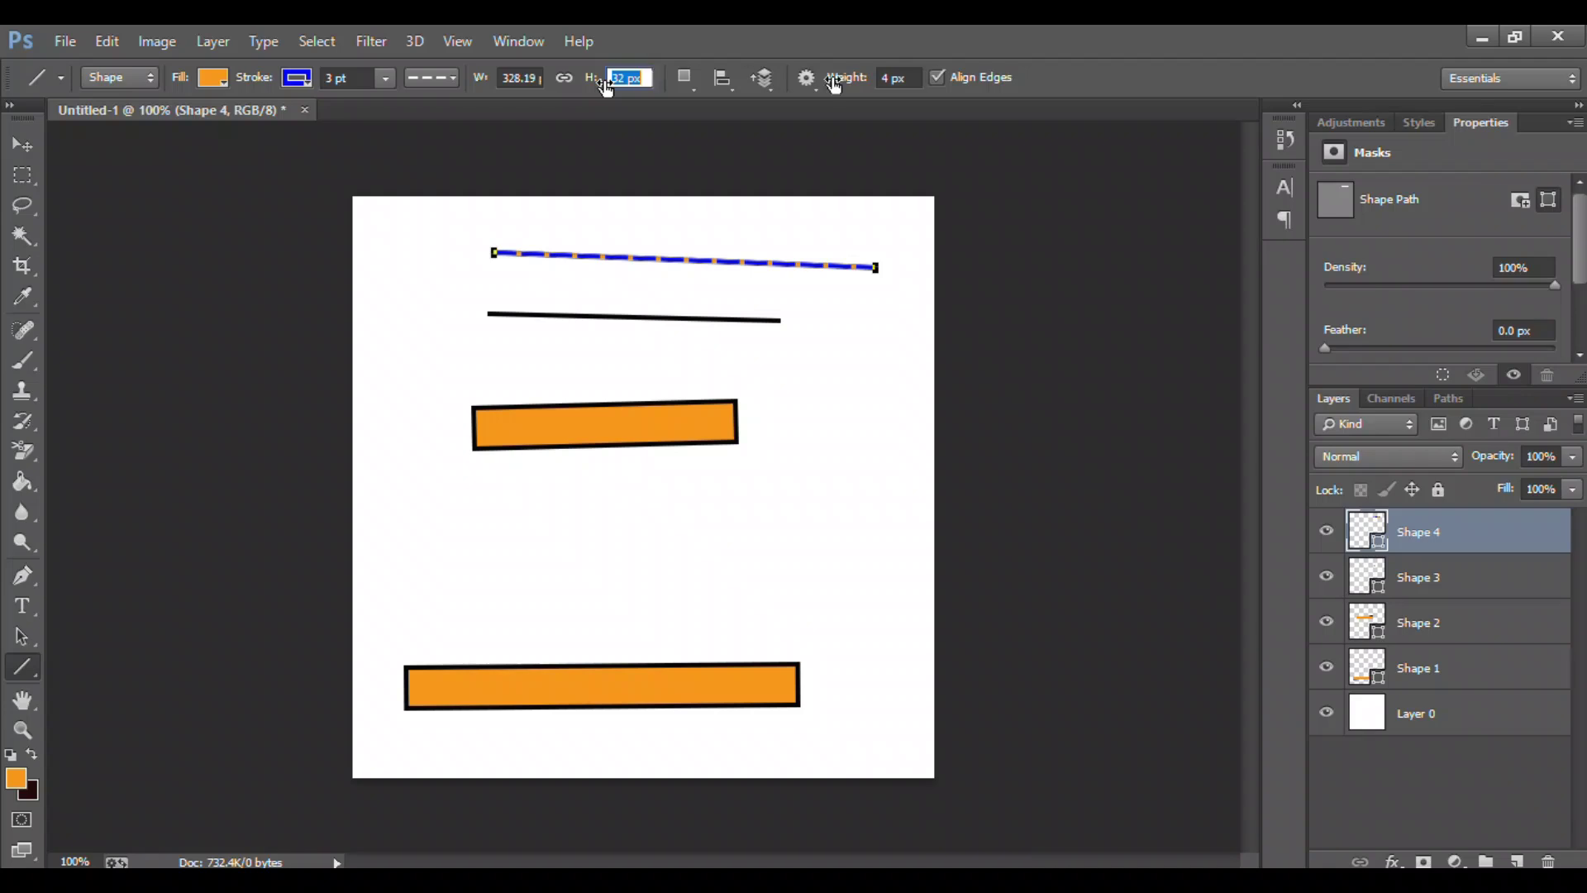
type("32")
left_click_drag(834, 84, 872, 78)
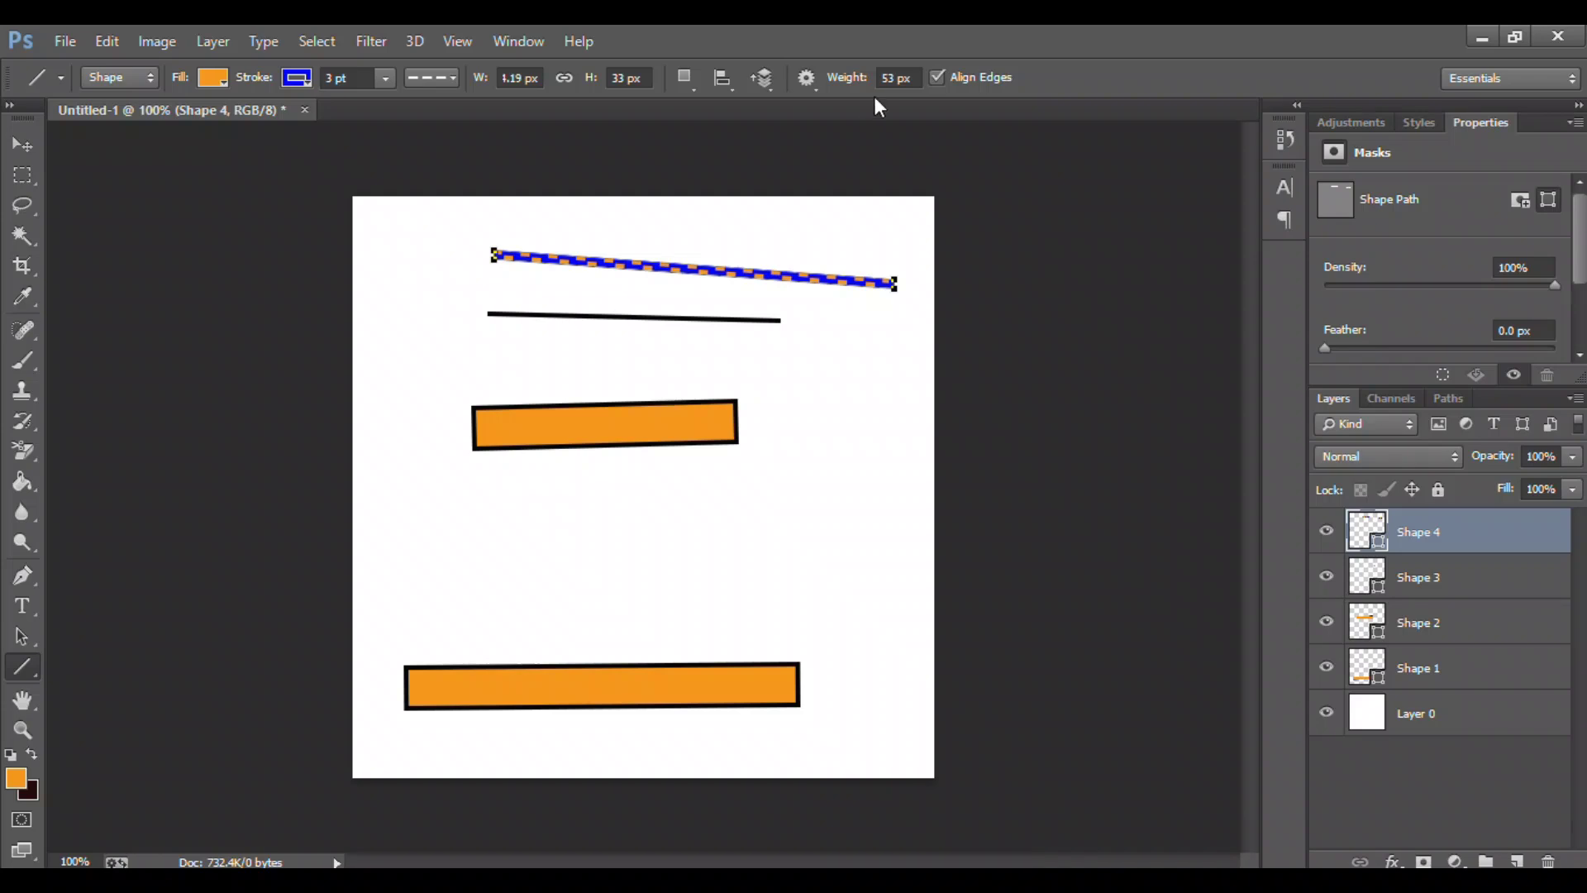
left_click_drag(528, 355, 811, 348)
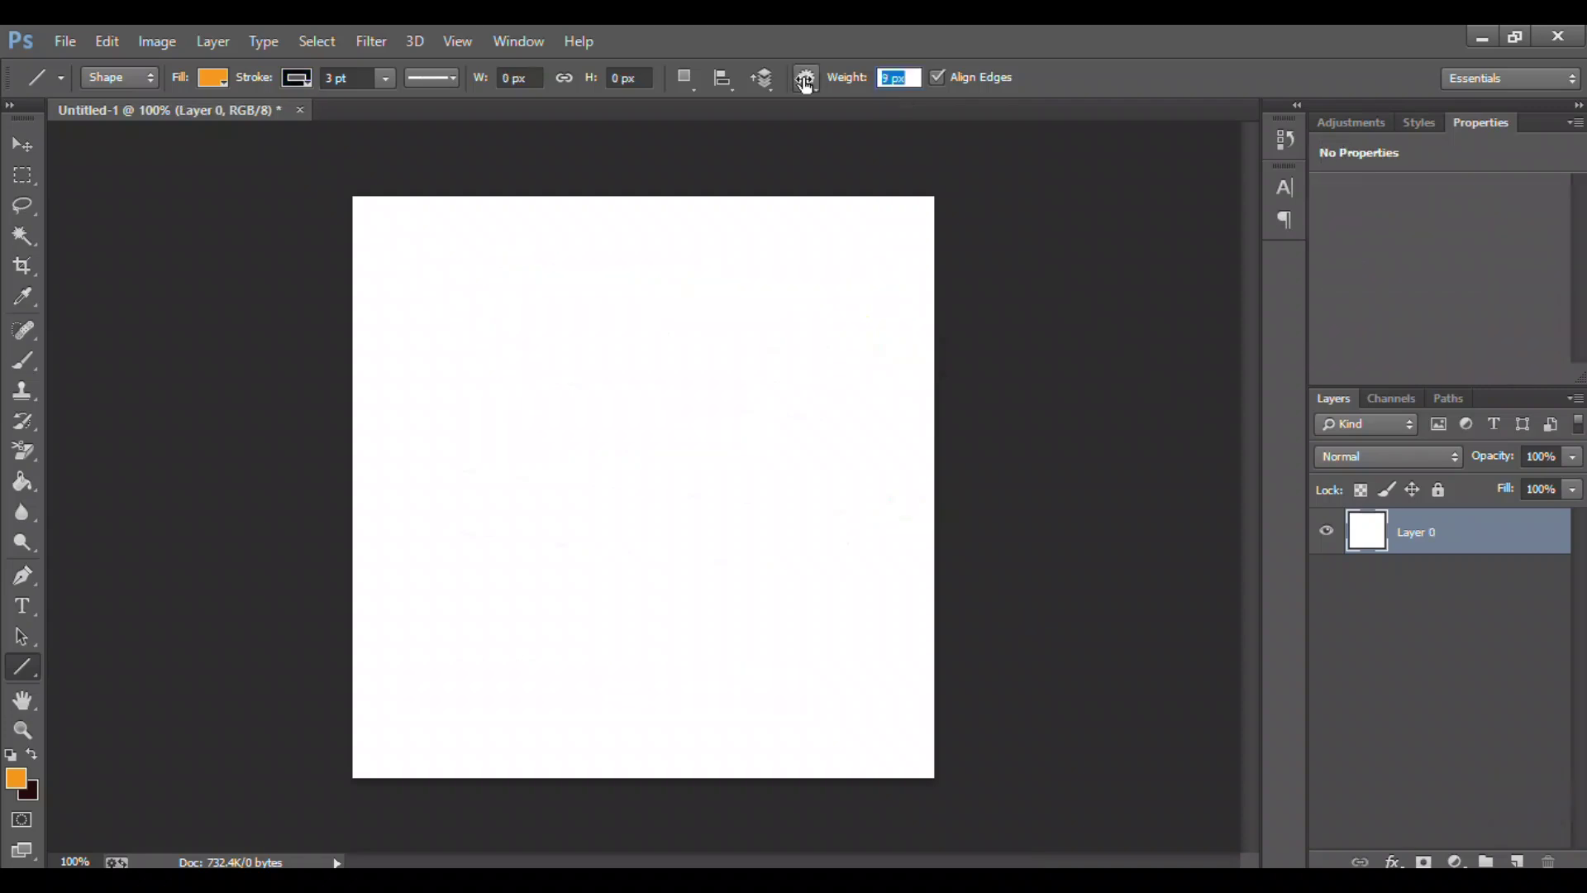
Set the line weight to 10 px and draw horizontal, 45° diagonal and vertical thick lines
type("10")
left_click_drag(450, 642, 536, 639)
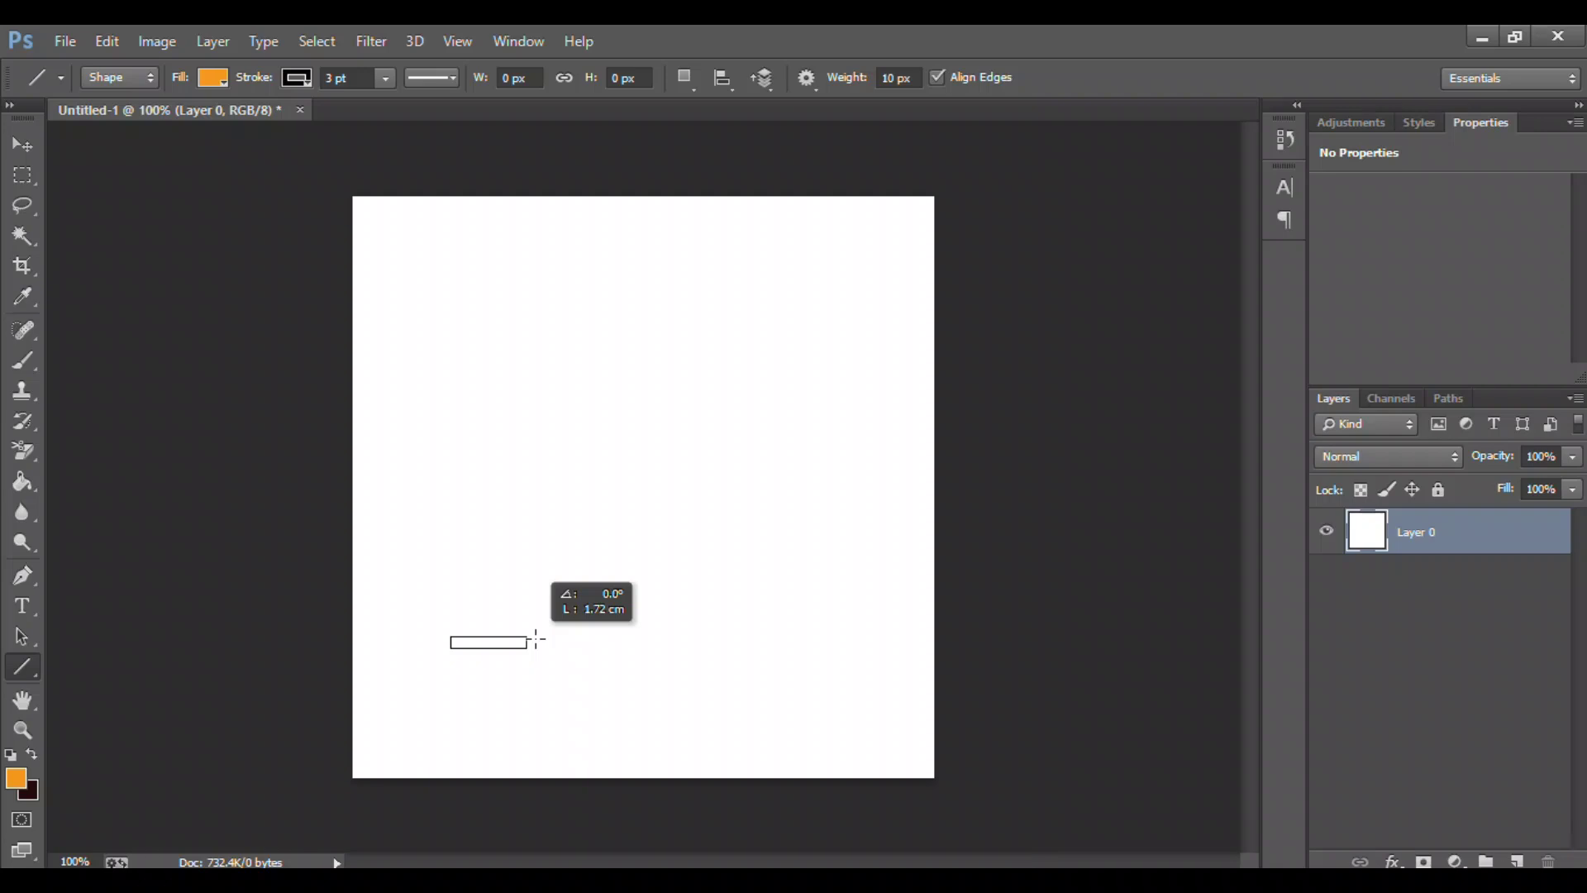
left_click_drag(536, 639, 891, 642)
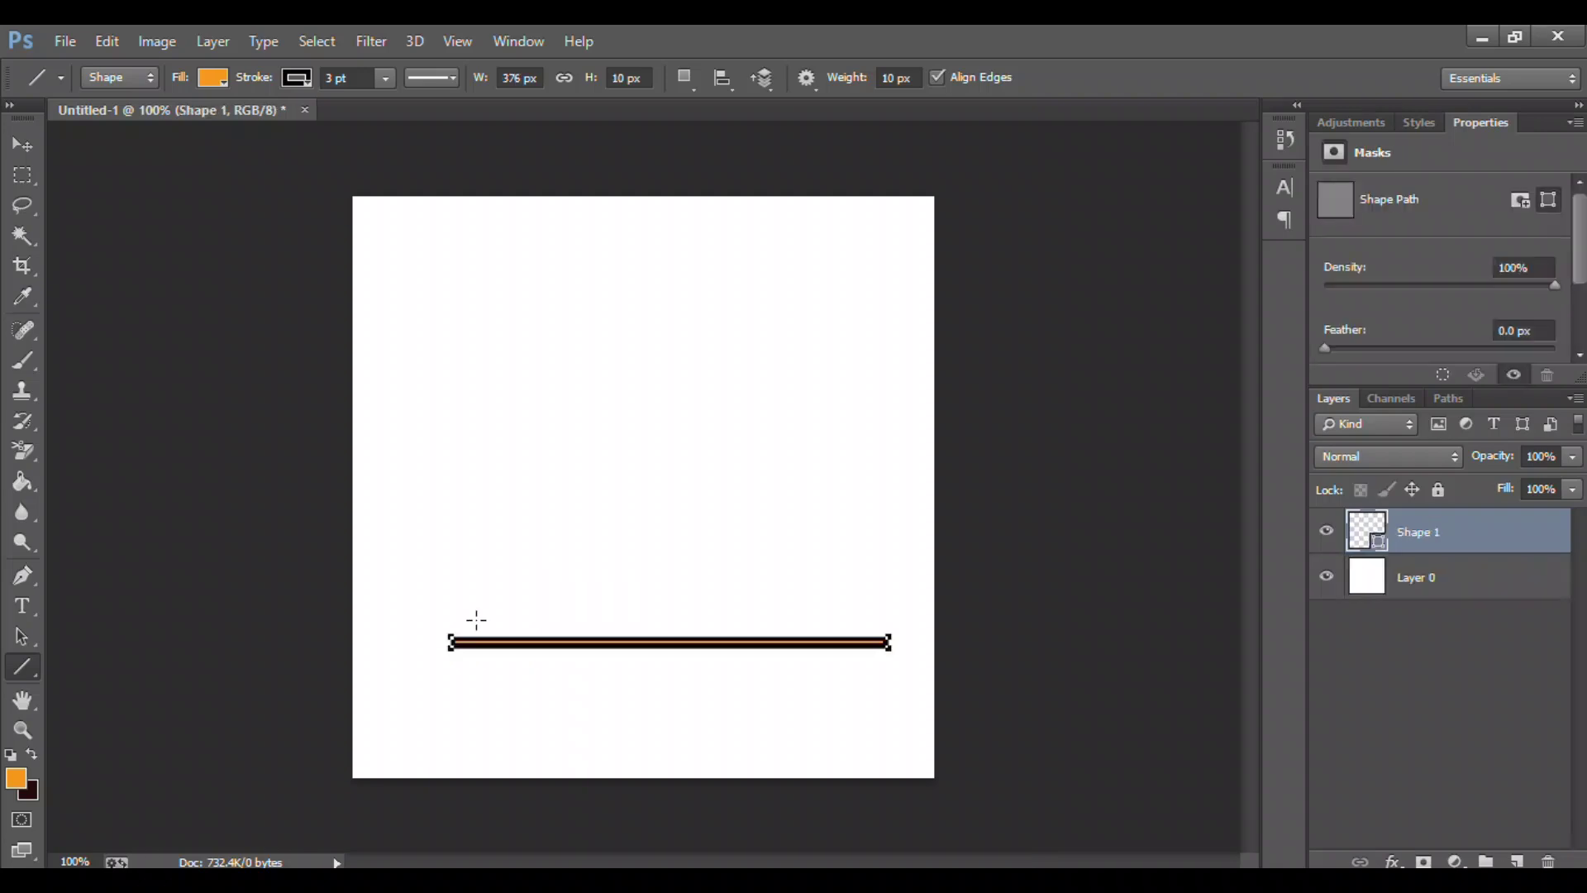
left_click_drag(456, 626, 769, 291)
left_click_drag(441, 606, 421, 230)
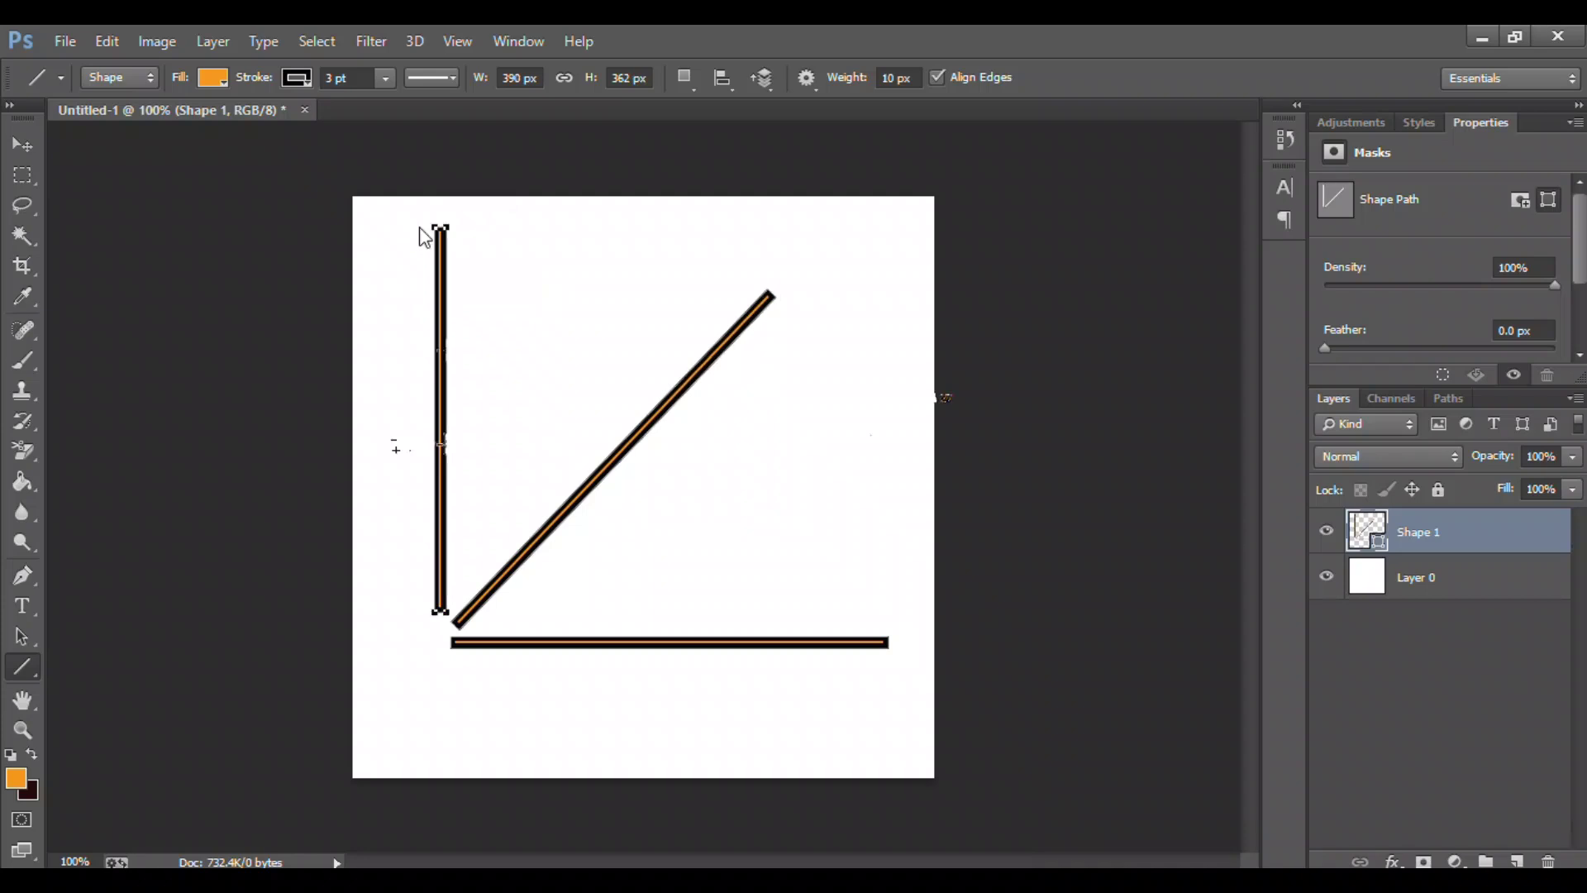
left_click_drag(386, 341, 442, 341)
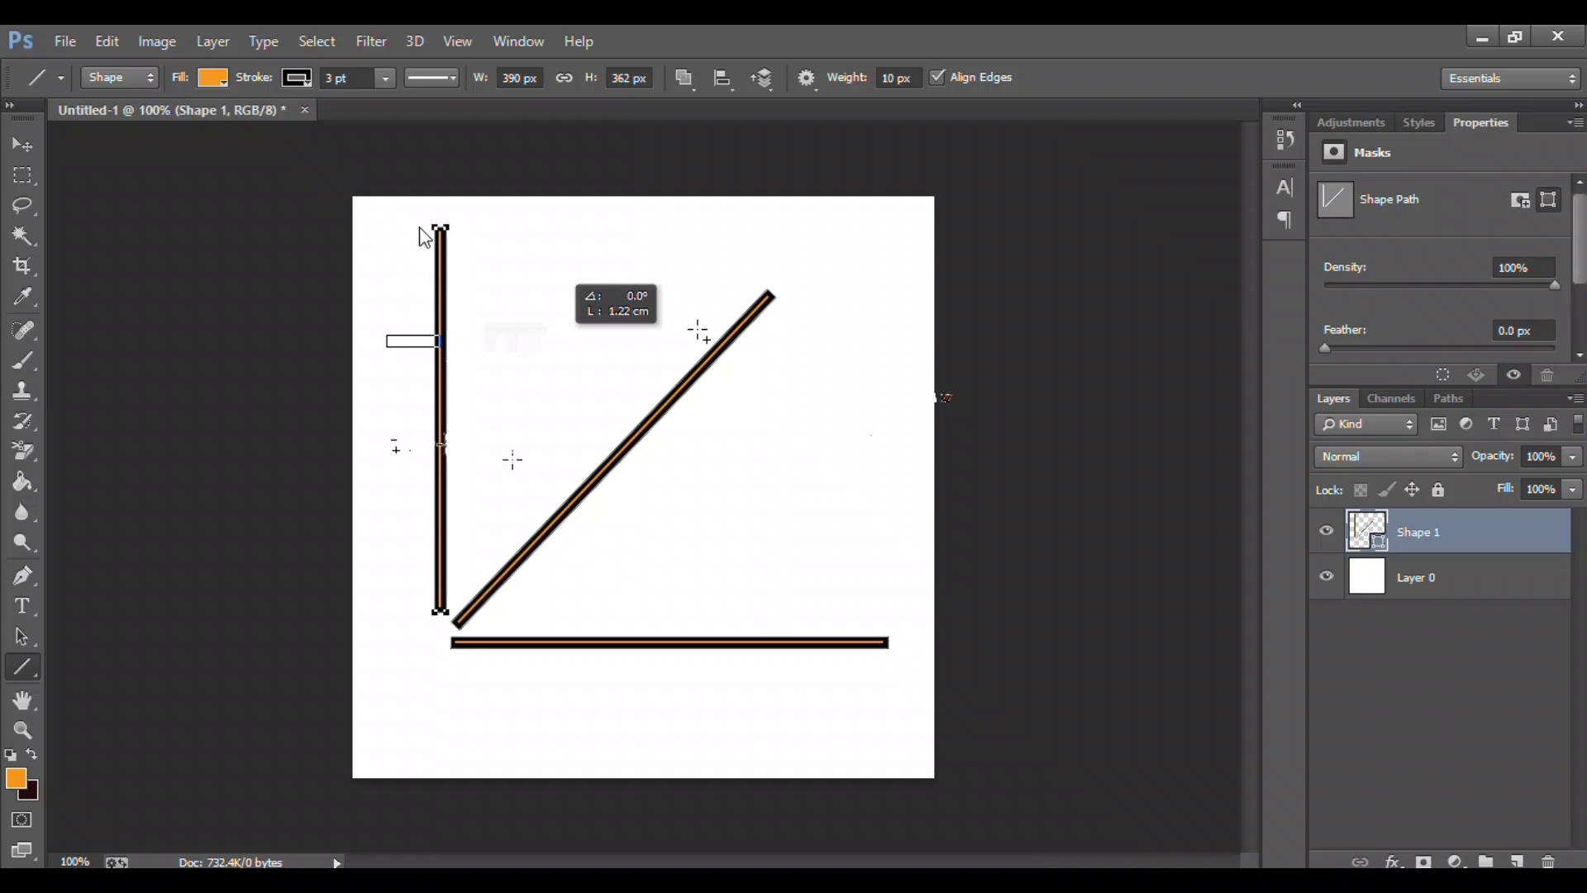
left_click_drag(699, 331, 889, 341)
left_click_drag(377, 441, 872, 428)
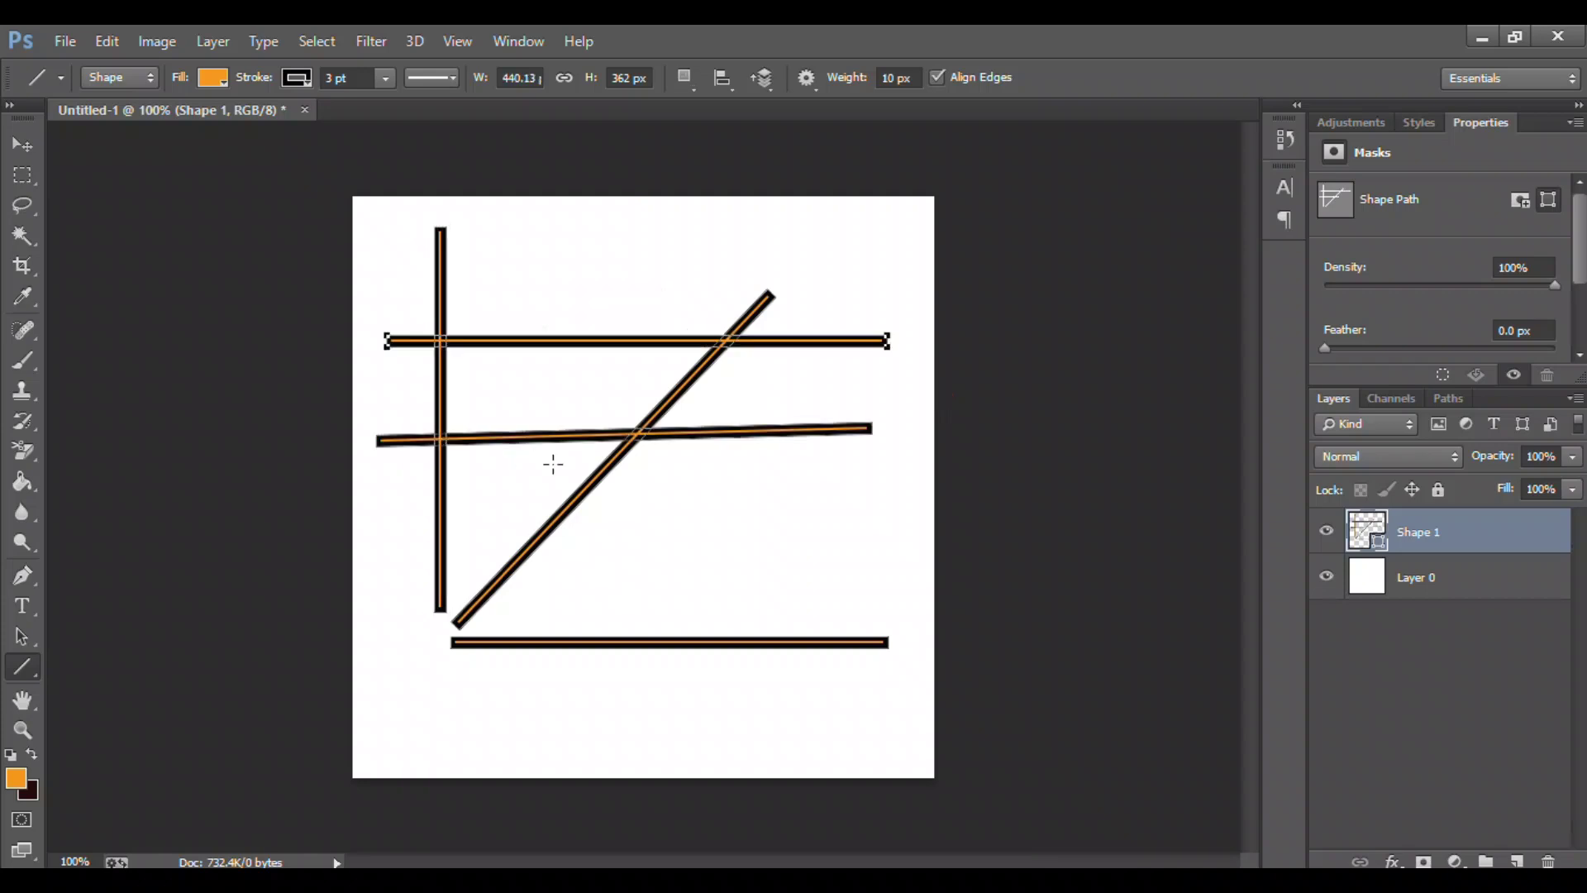
Use the Custom Shape tool's bold right arrow to draw a small and a 373 × 326 px orange arrow
right_click(33, 667)
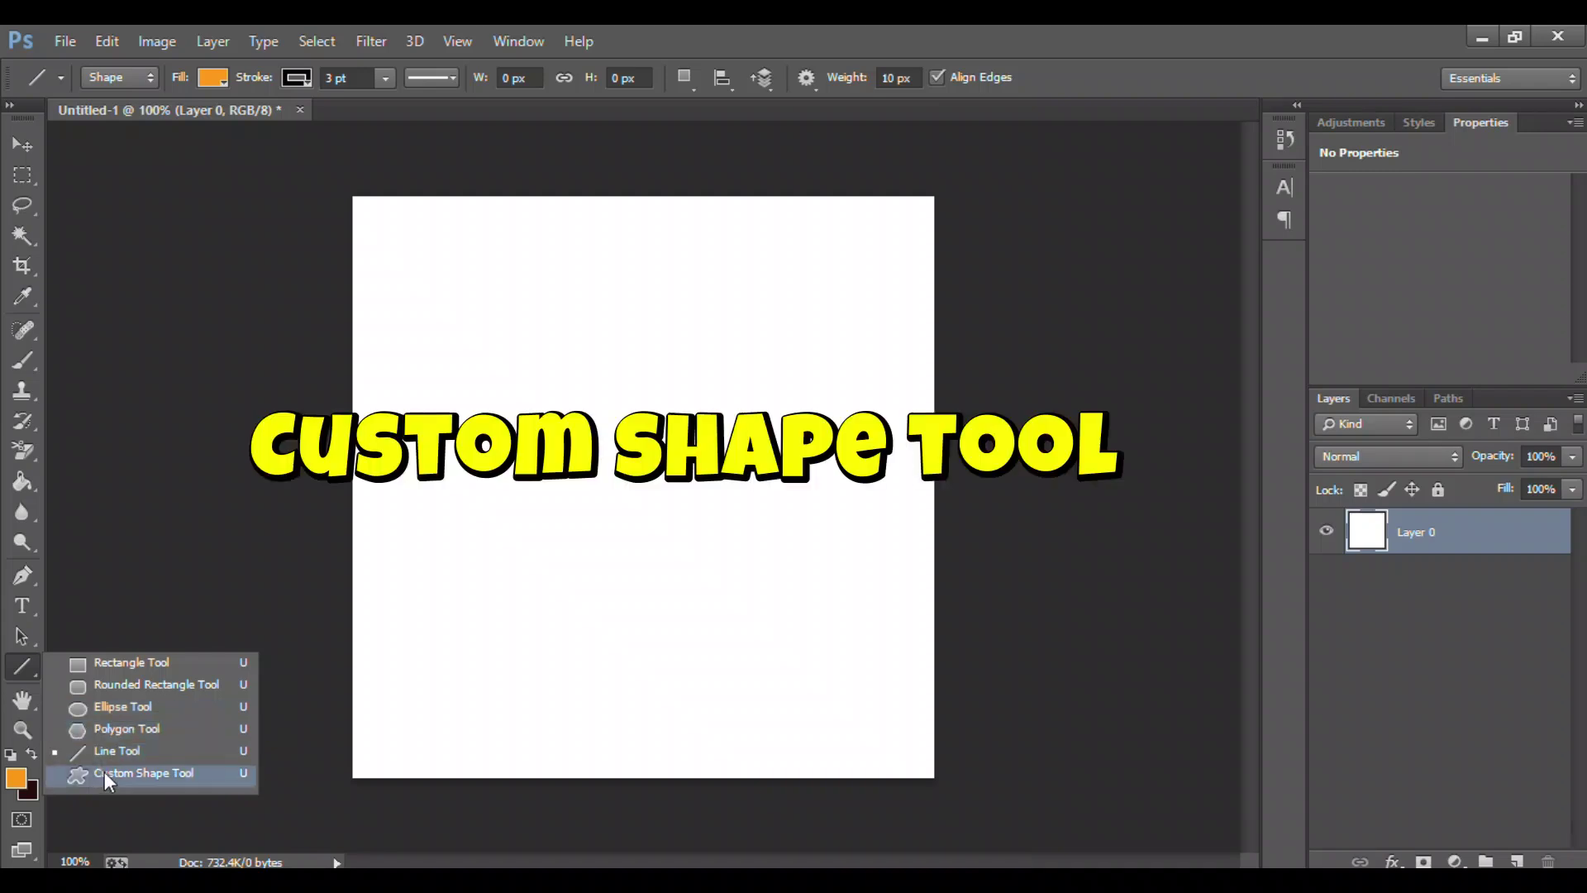
left_click(104, 773)
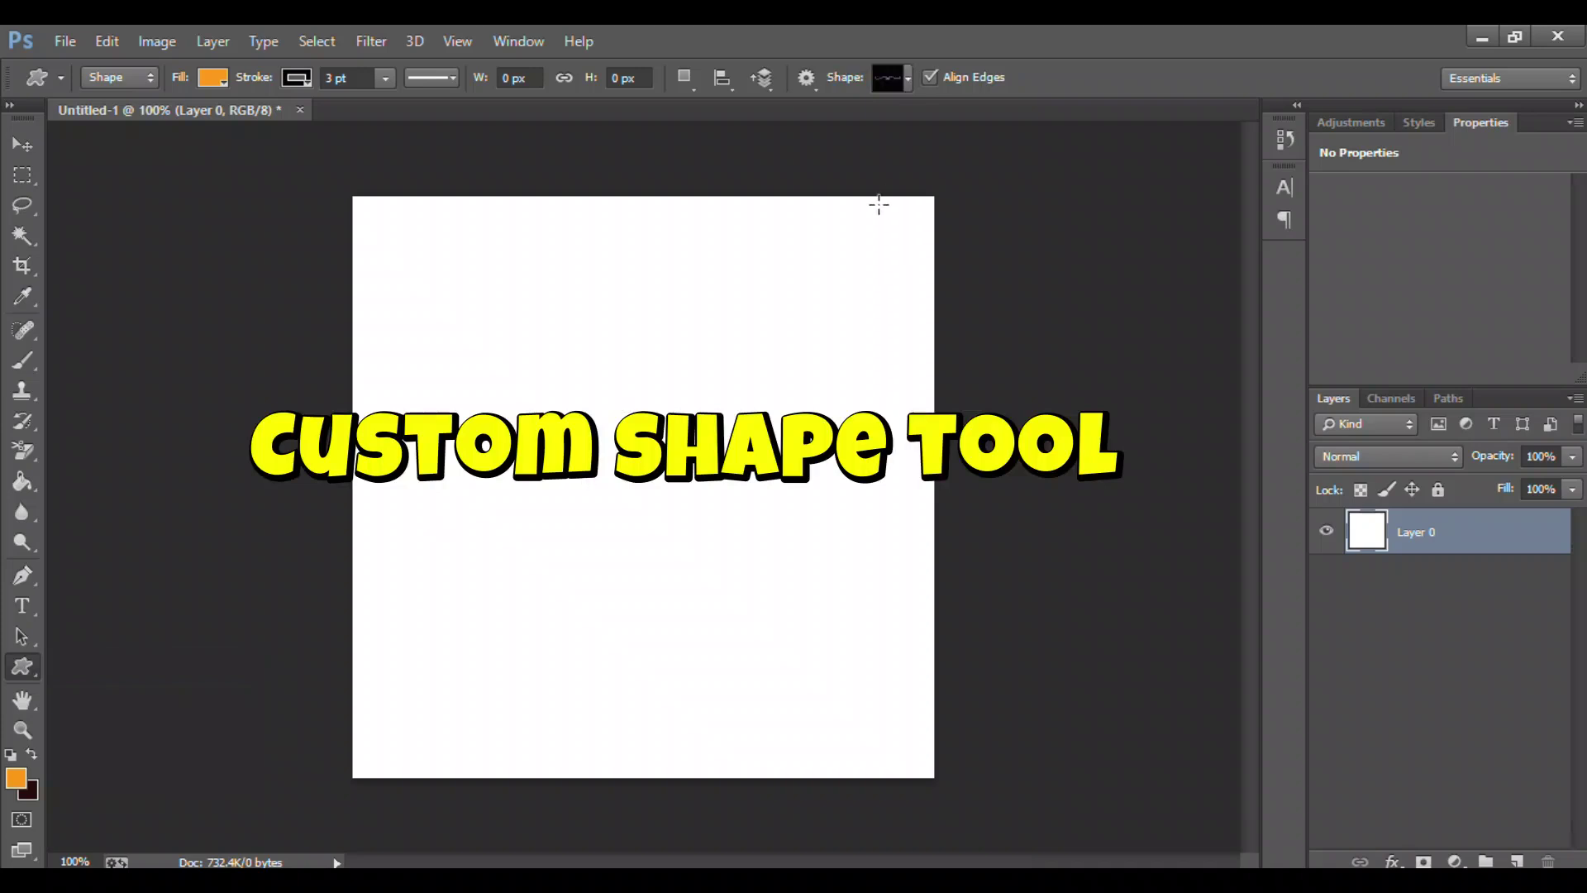
left_click(908, 78)
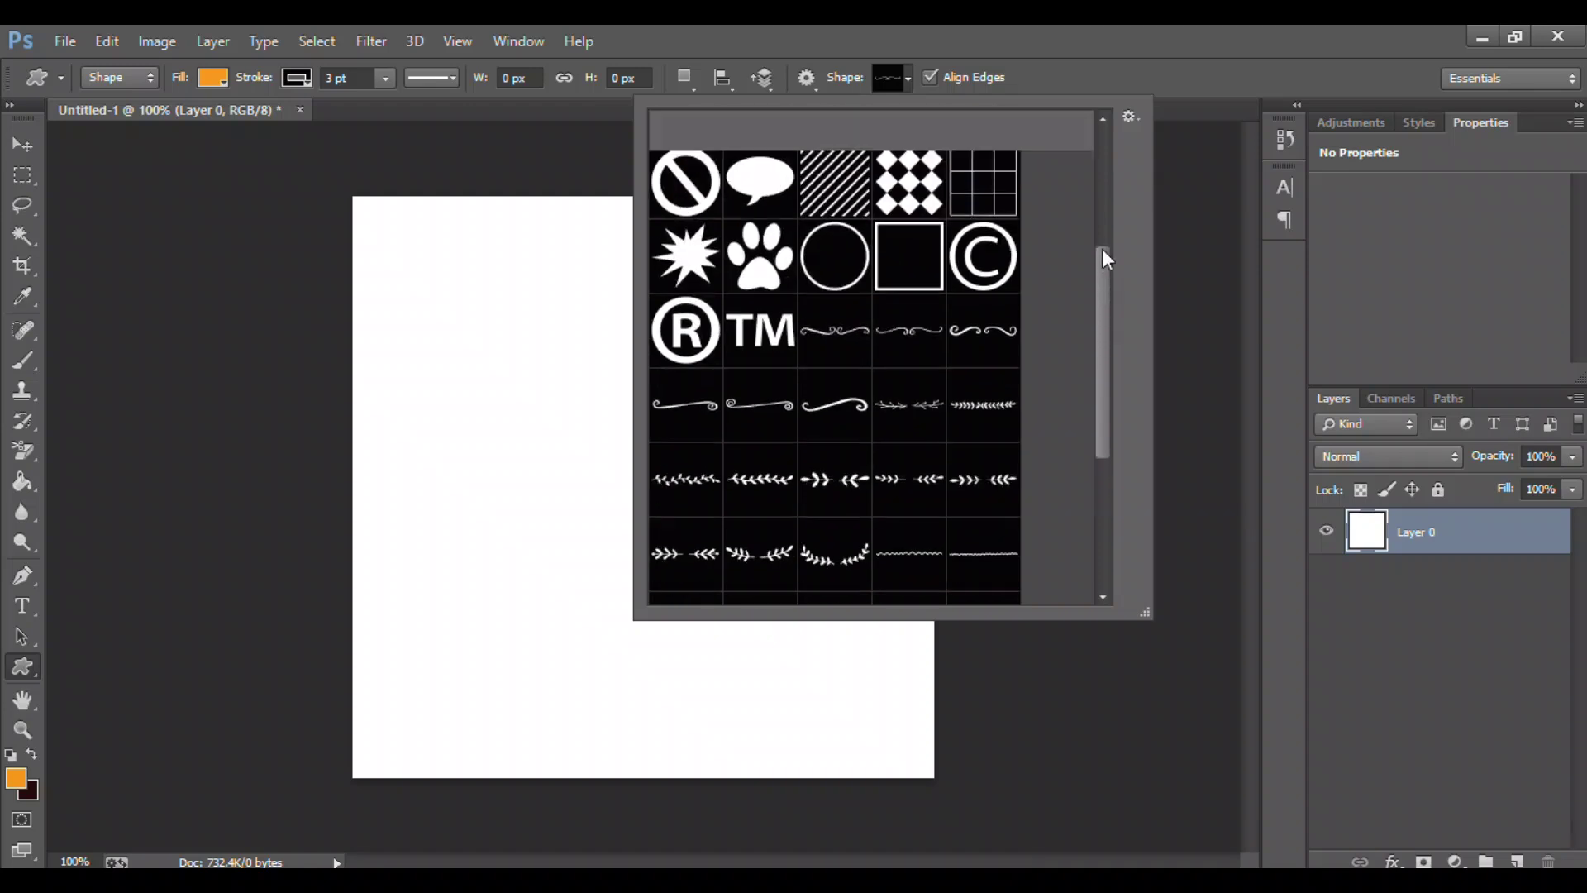
left_click_drag(1112, 311, 1104, 136)
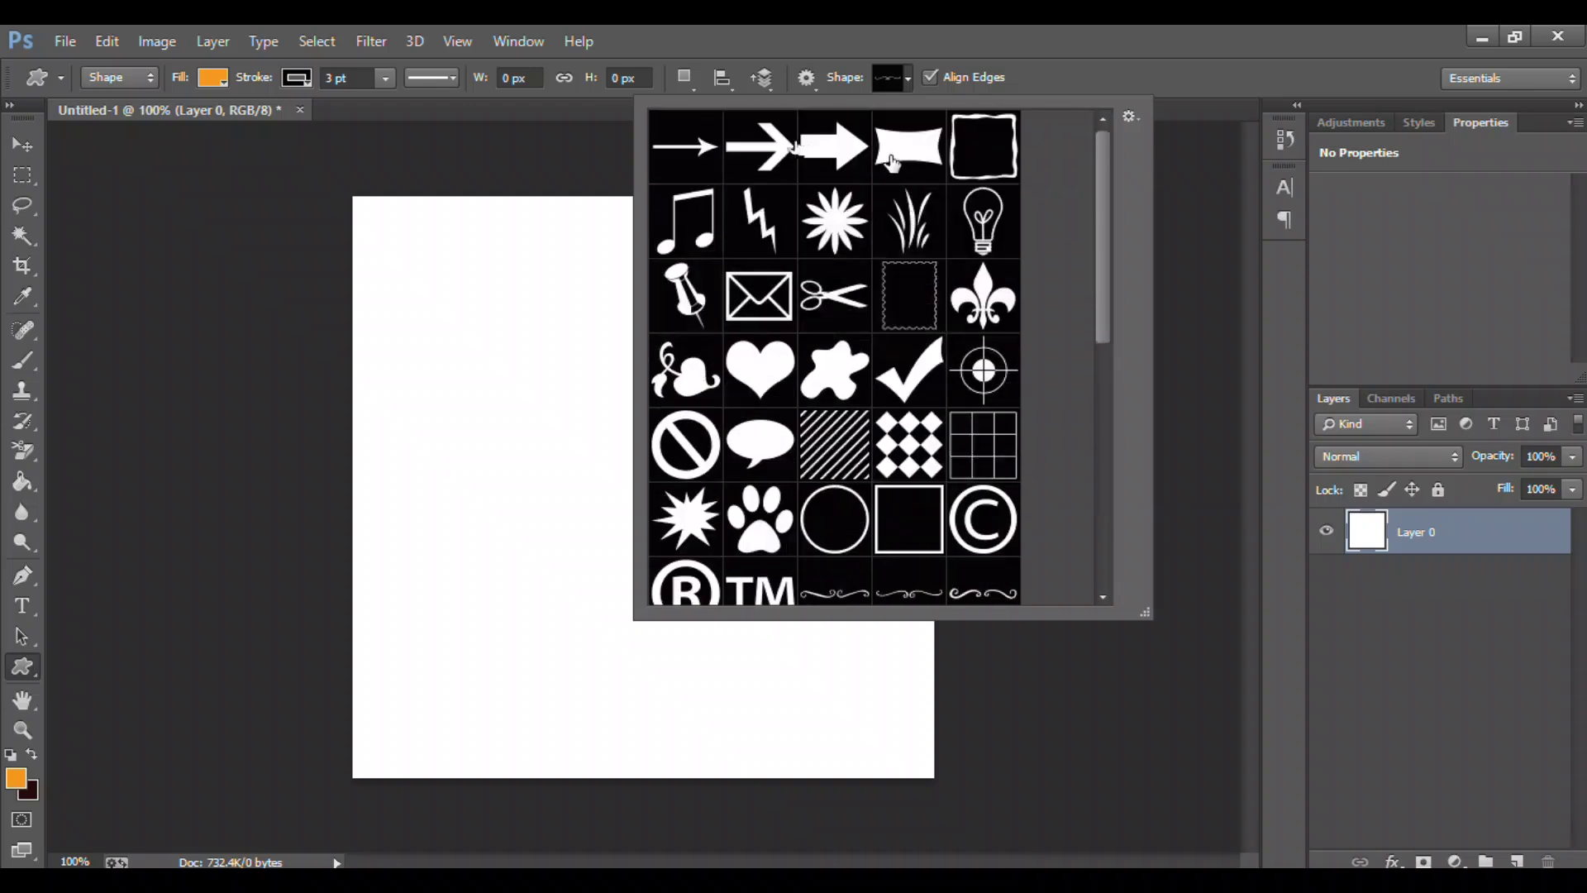
left_click(837, 149)
left_click_drag(427, 317, 620, 403)
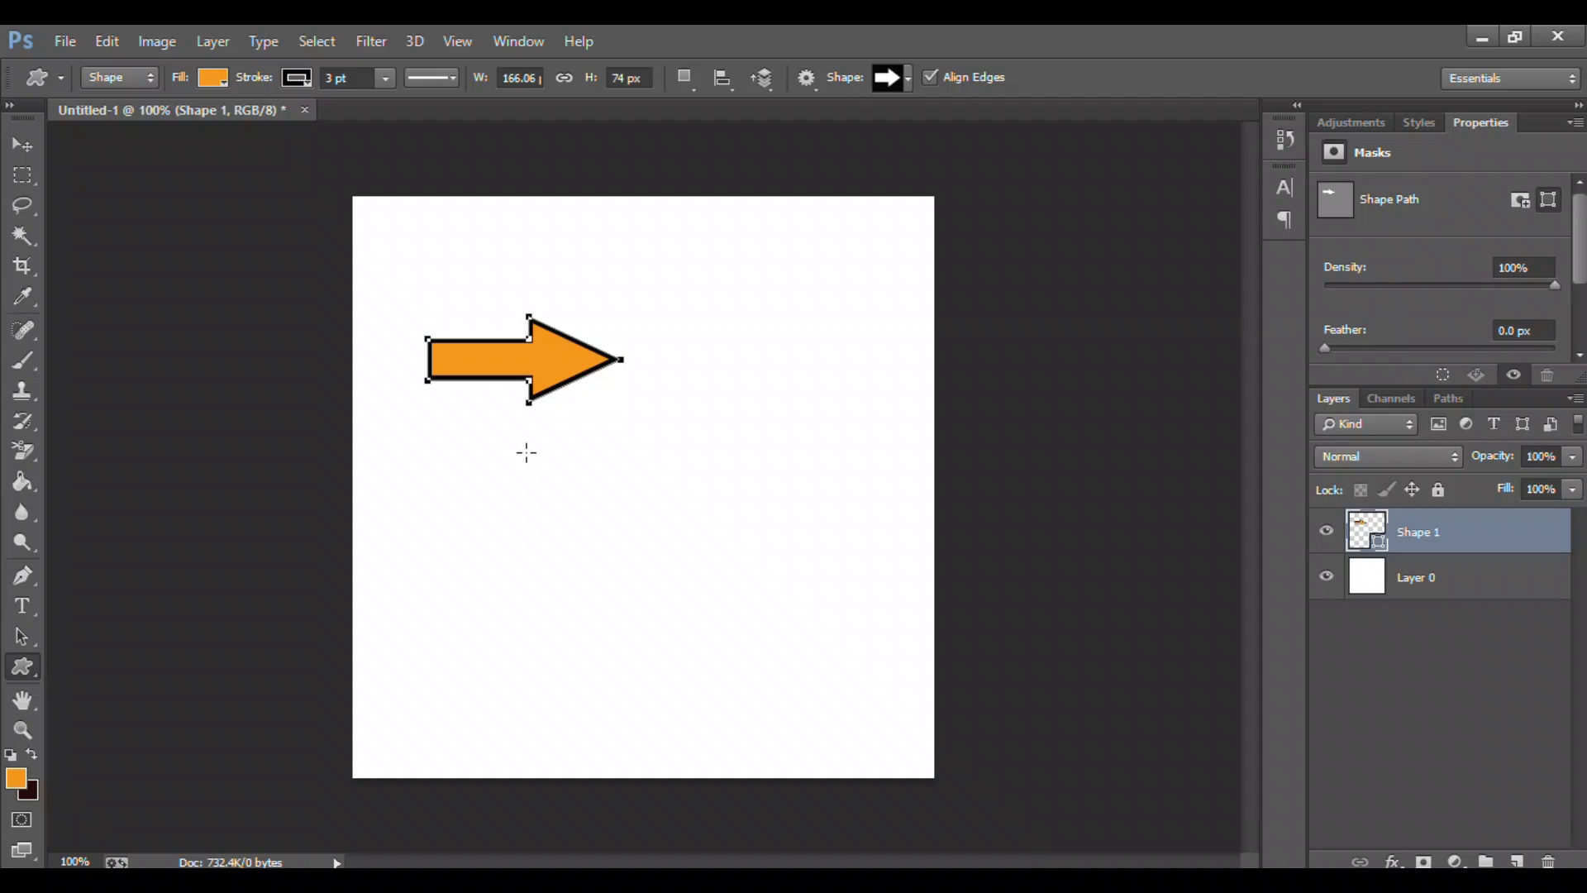
left_click_drag(519, 451, 1073, 697)
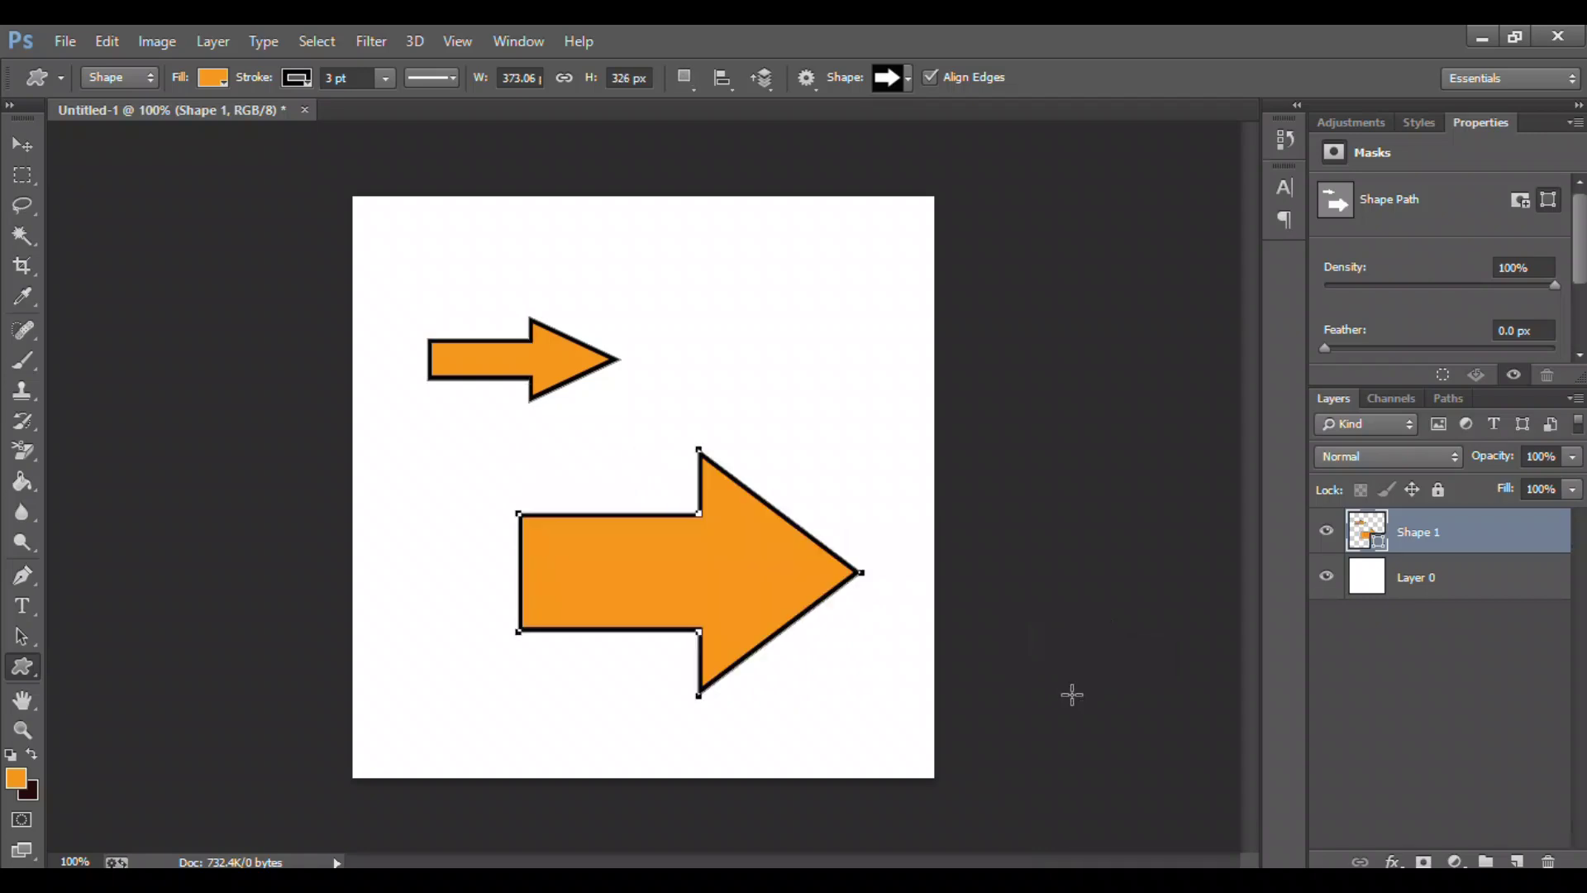
Browse the preset shapes, then choose Load Shapes from the picker's gear menu to reach the dividers-custom-shapes folder
left_click(905, 74)
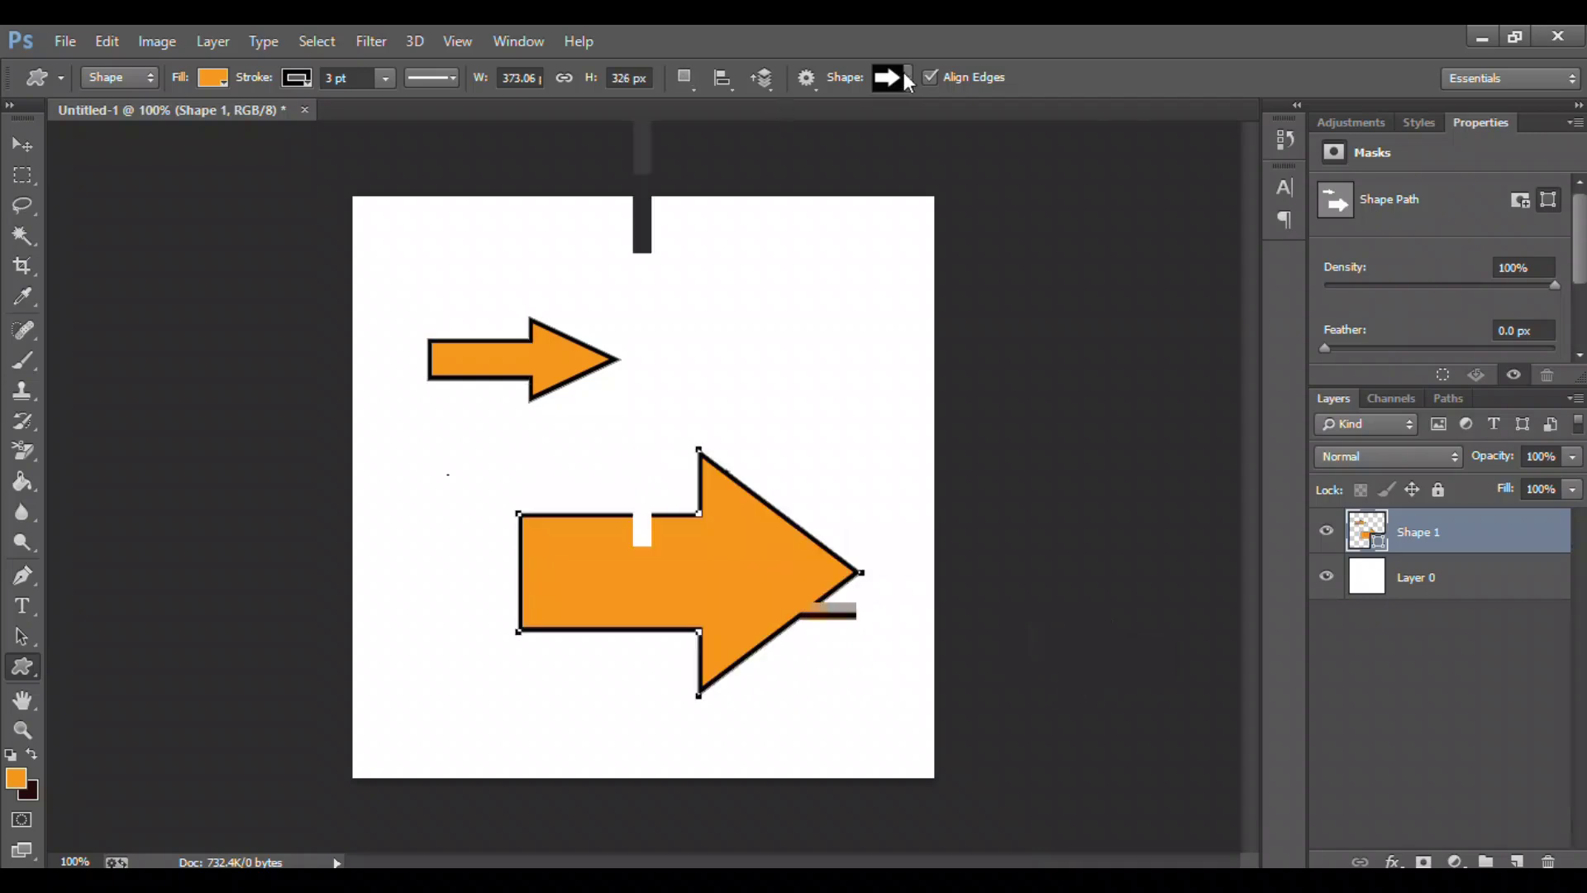
scroll(1129, 444, "down", 1)
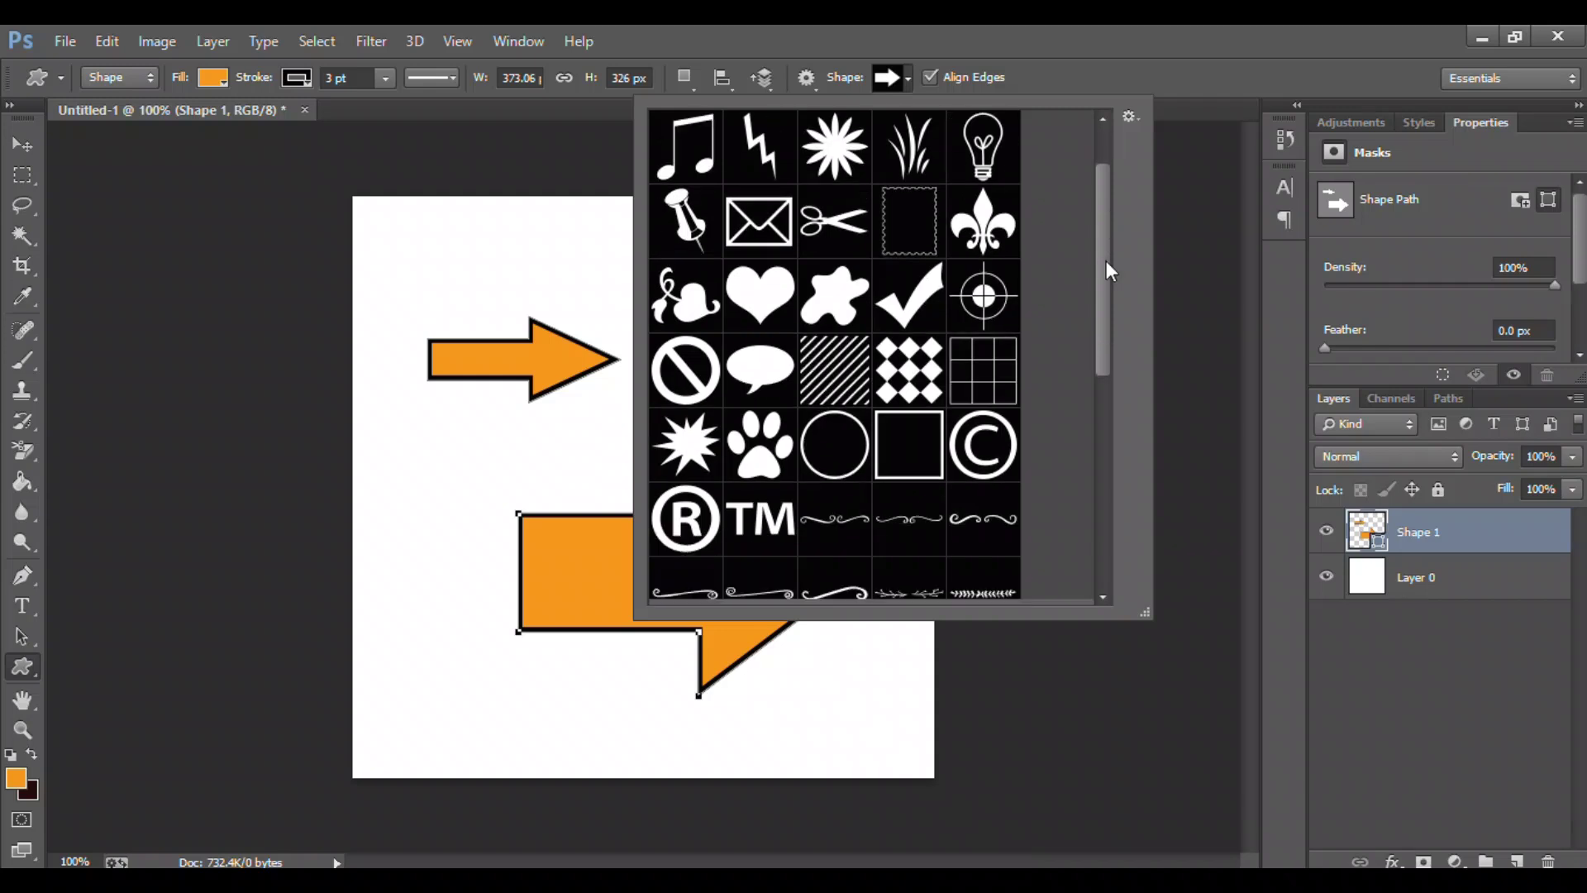
scroll(1128, 444, "down", 5)
scroll(1129, 444, "up", 3)
scroll(1133, 451, "down", 4)
scroll(1125, 277, "up", 5)
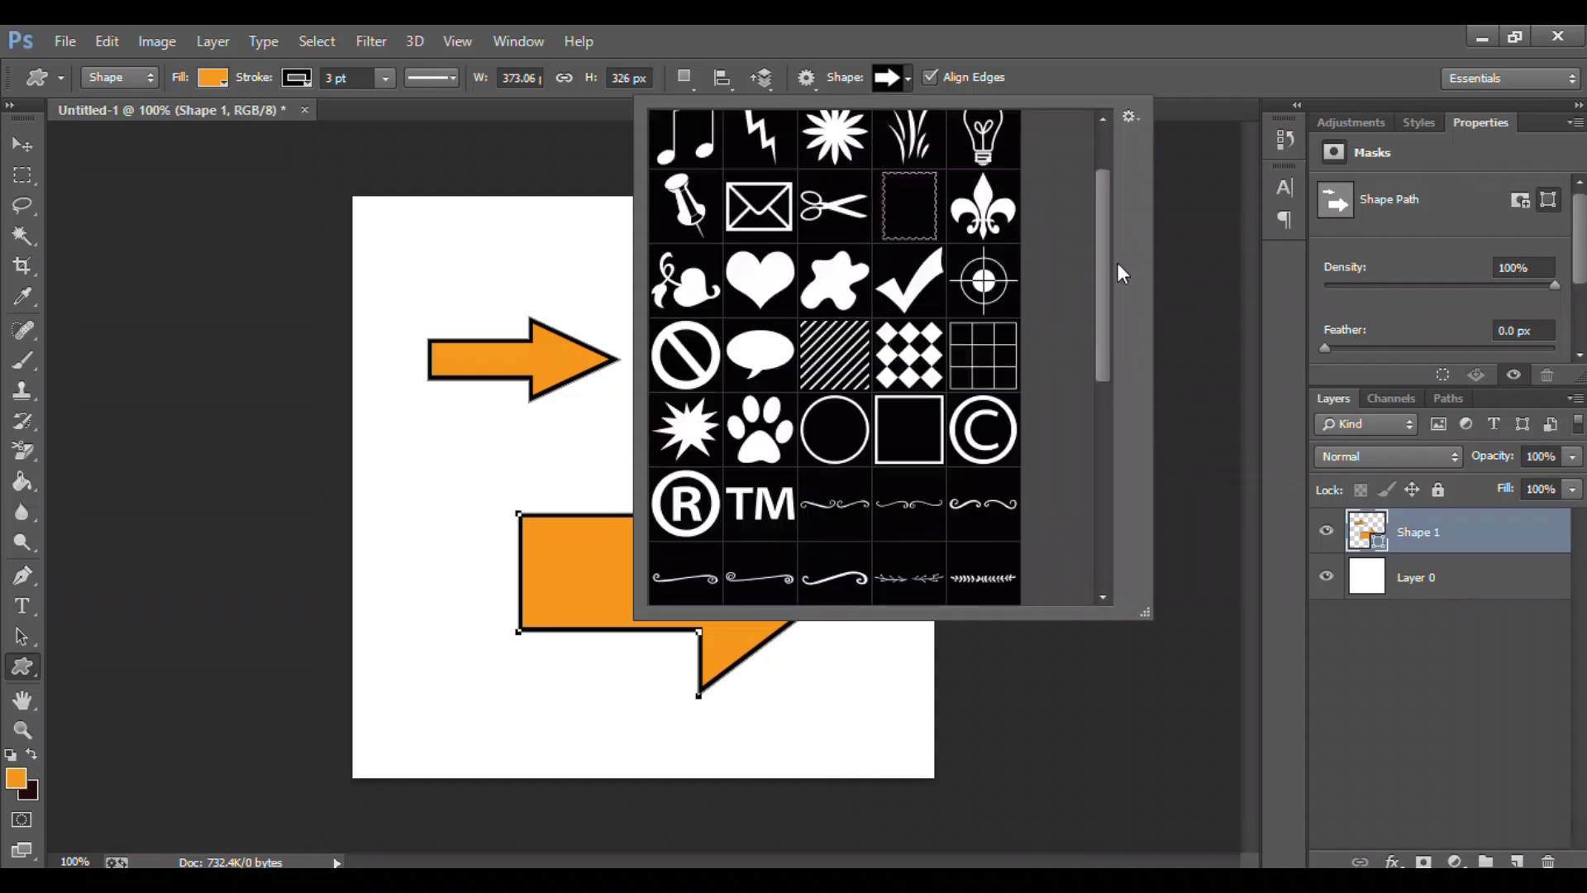
scroll(1120, 256, "up", 1)
scroll(1118, 246, "up", 1)
scroll(1119, 247, "down", 1)
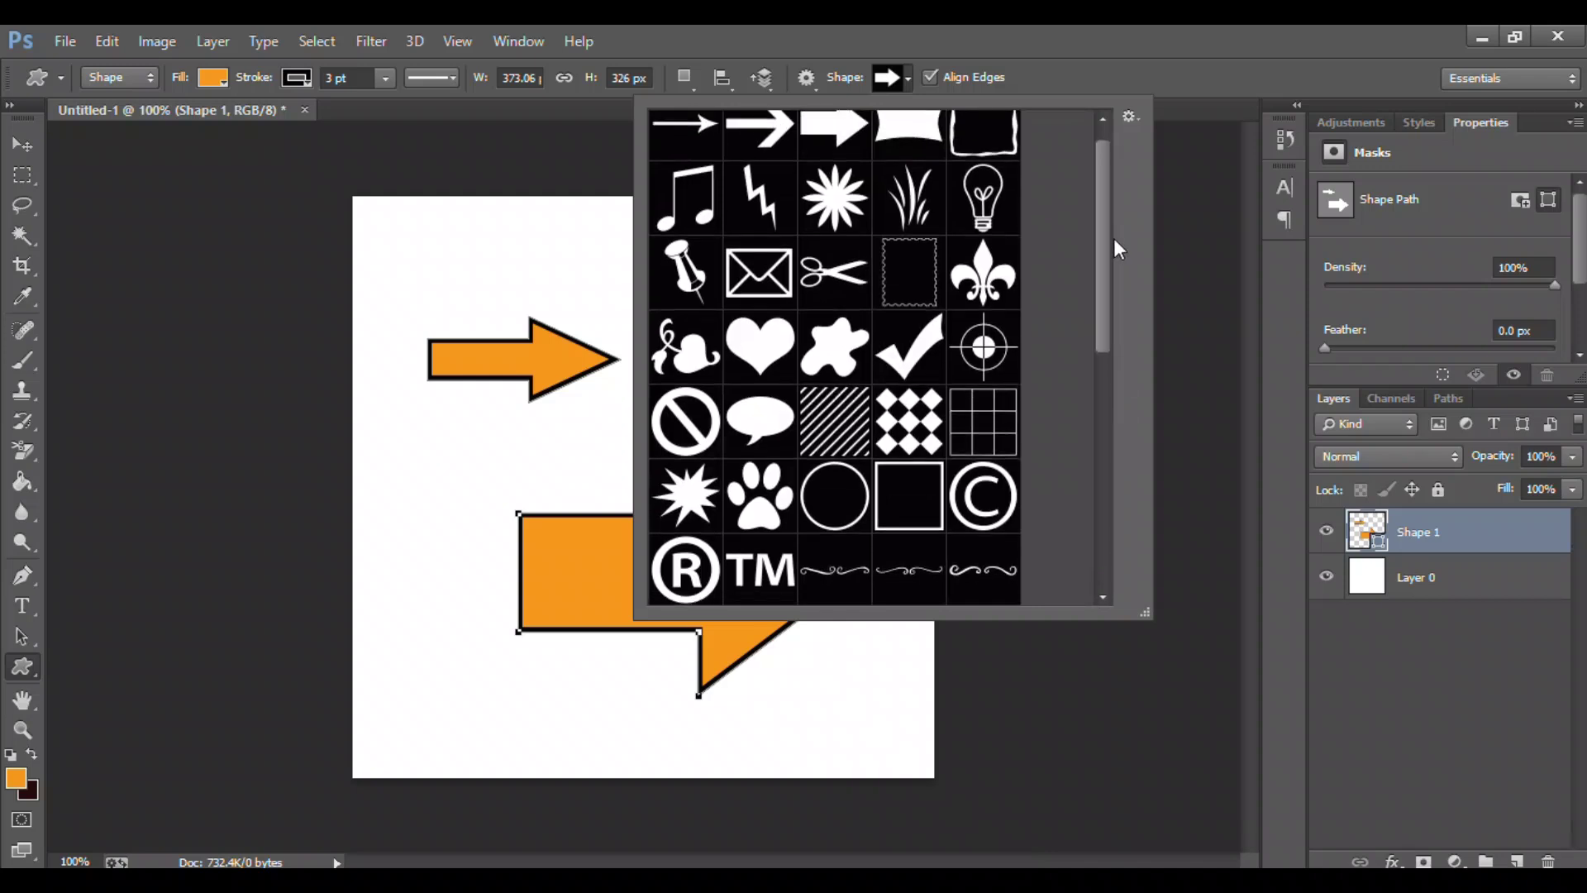
scroll(1119, 249, "up", 1)
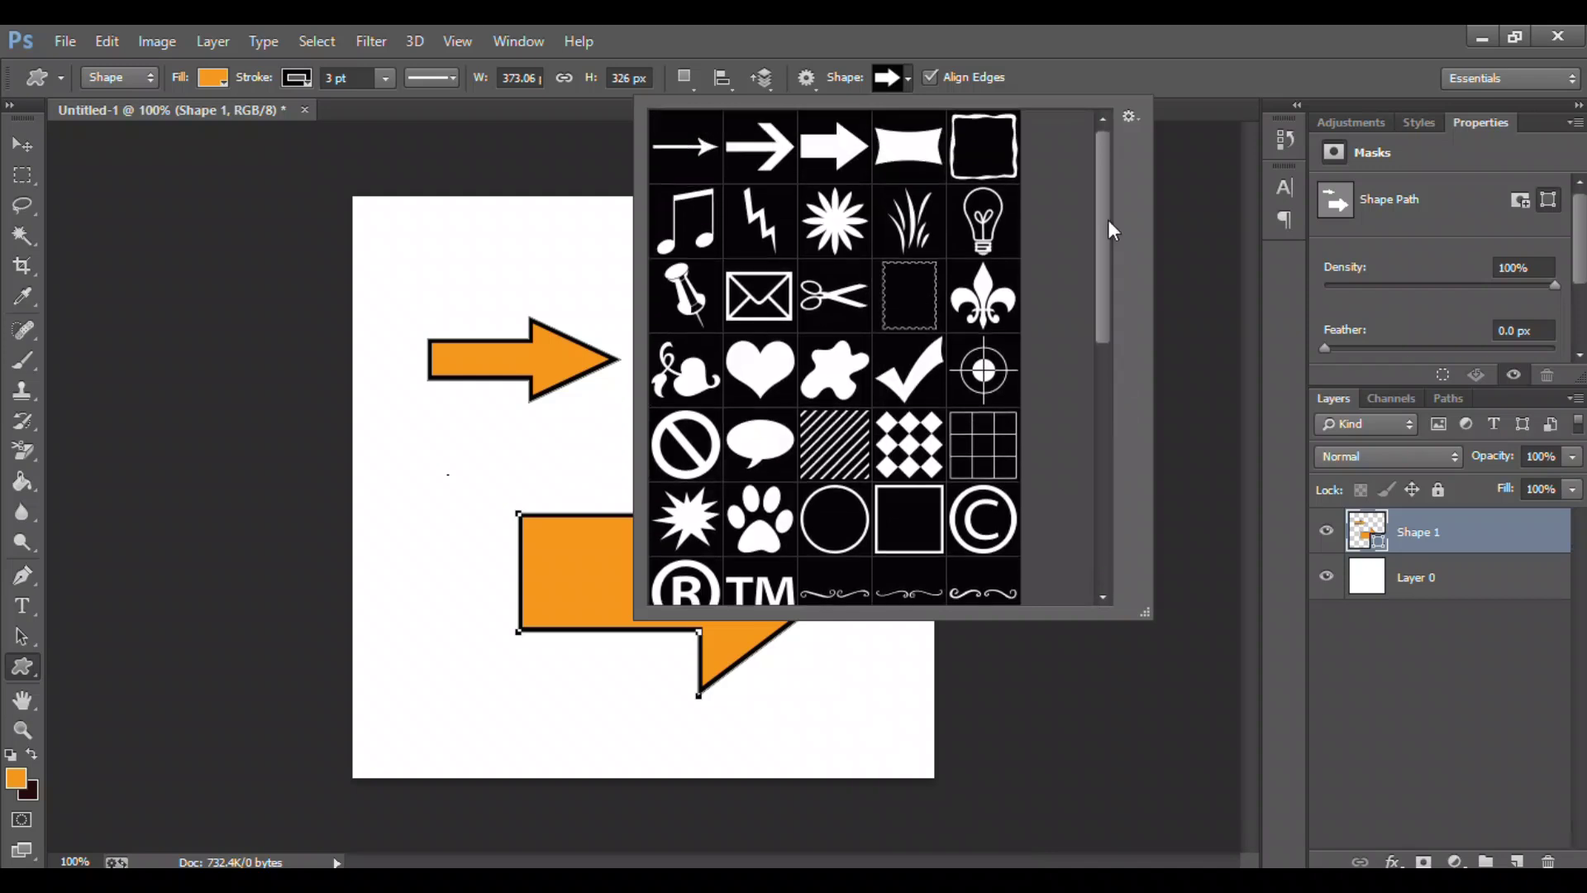
left_click(1130, 117)
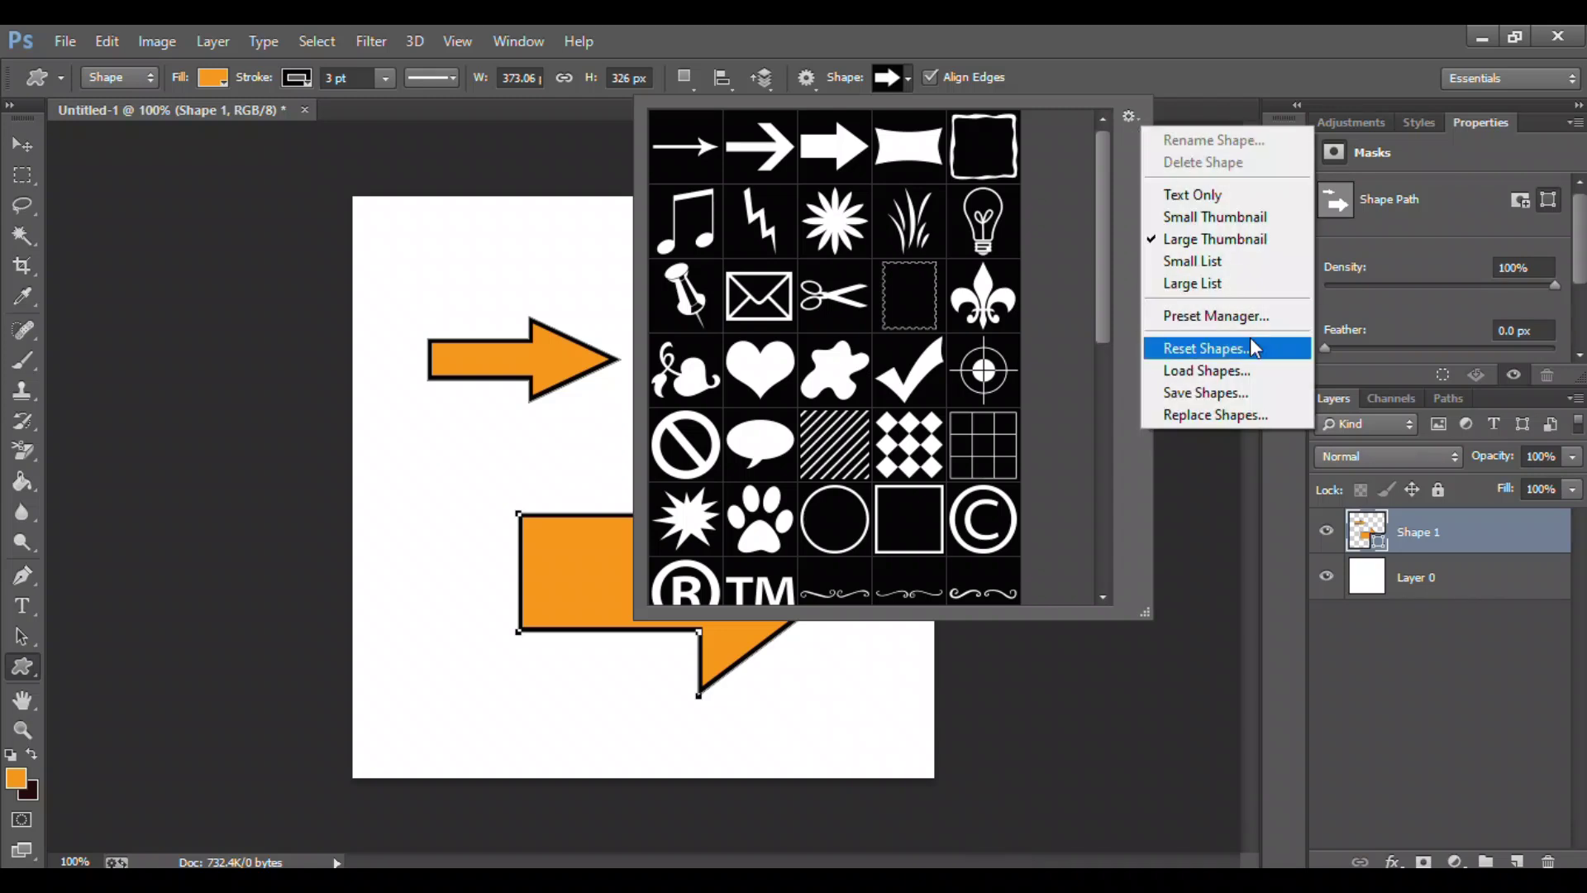
left_click(1244, 378)
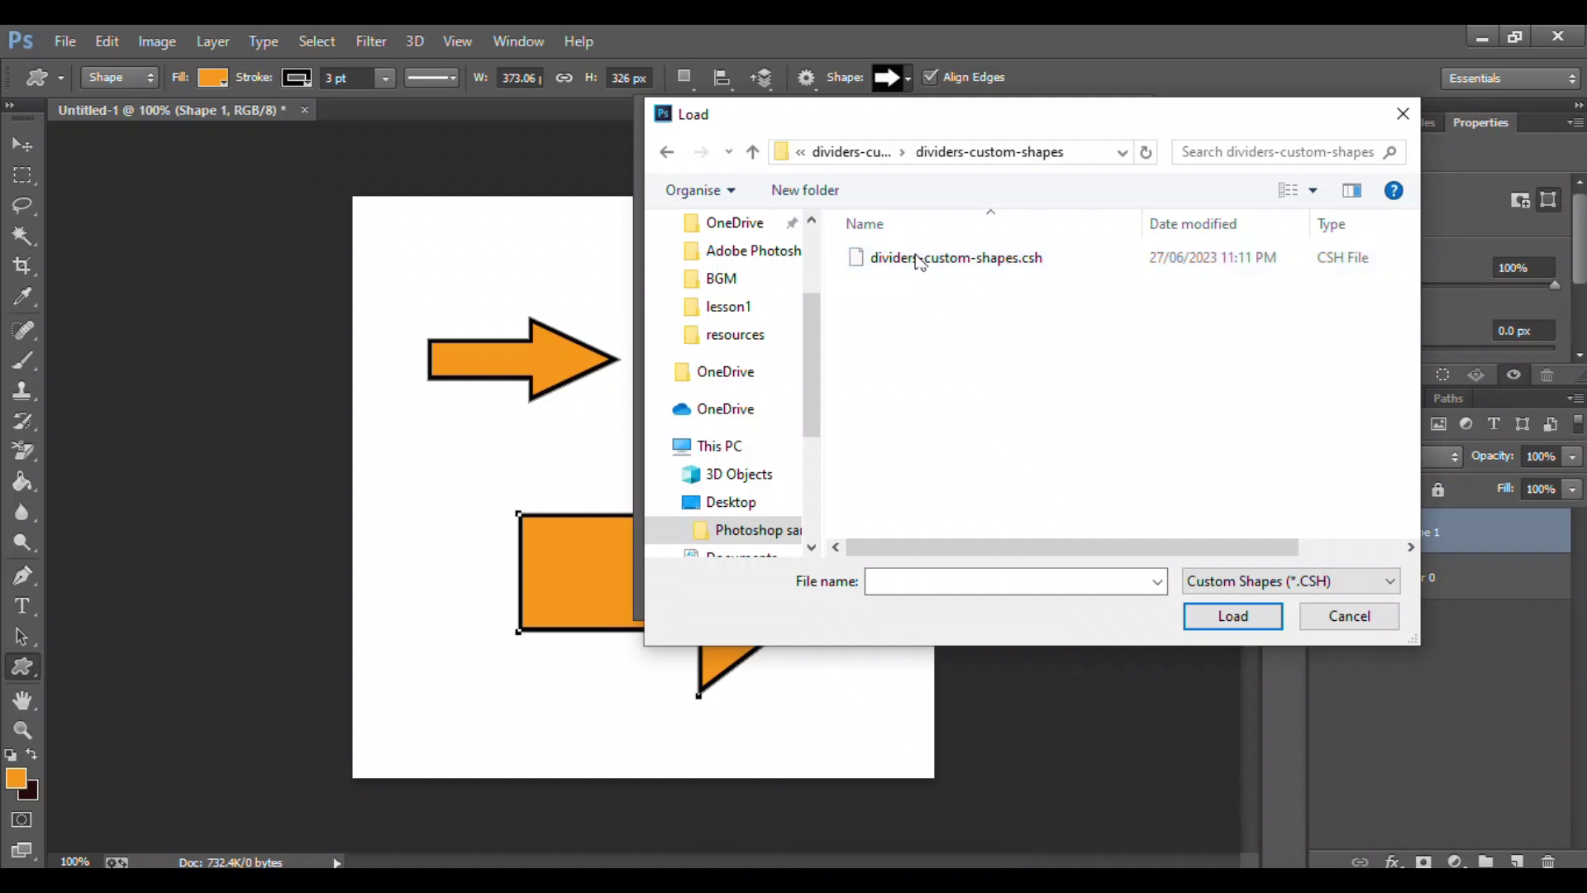
Load dividers-custom-shapes.csh and draw a 194 × 51 px leafy divider below the arrows
double_click(1015, 276)
left_click(1403, 114)
left_click_drag(1102, 197, 1108, 424)
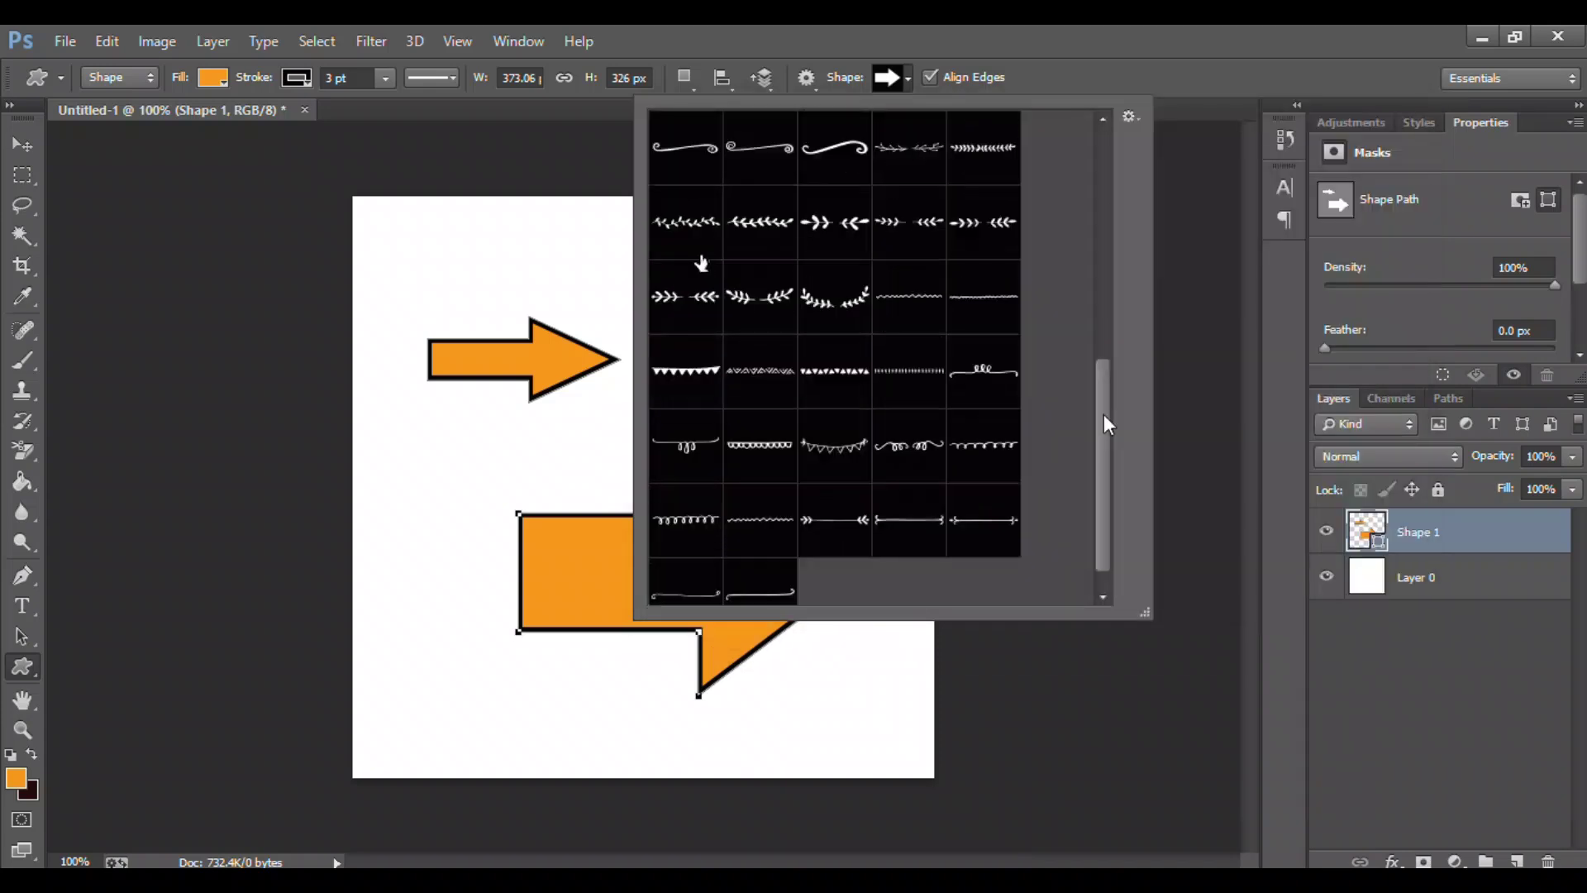
left_click(708, 219)
left_click_drag(430, 671, 653, 728)
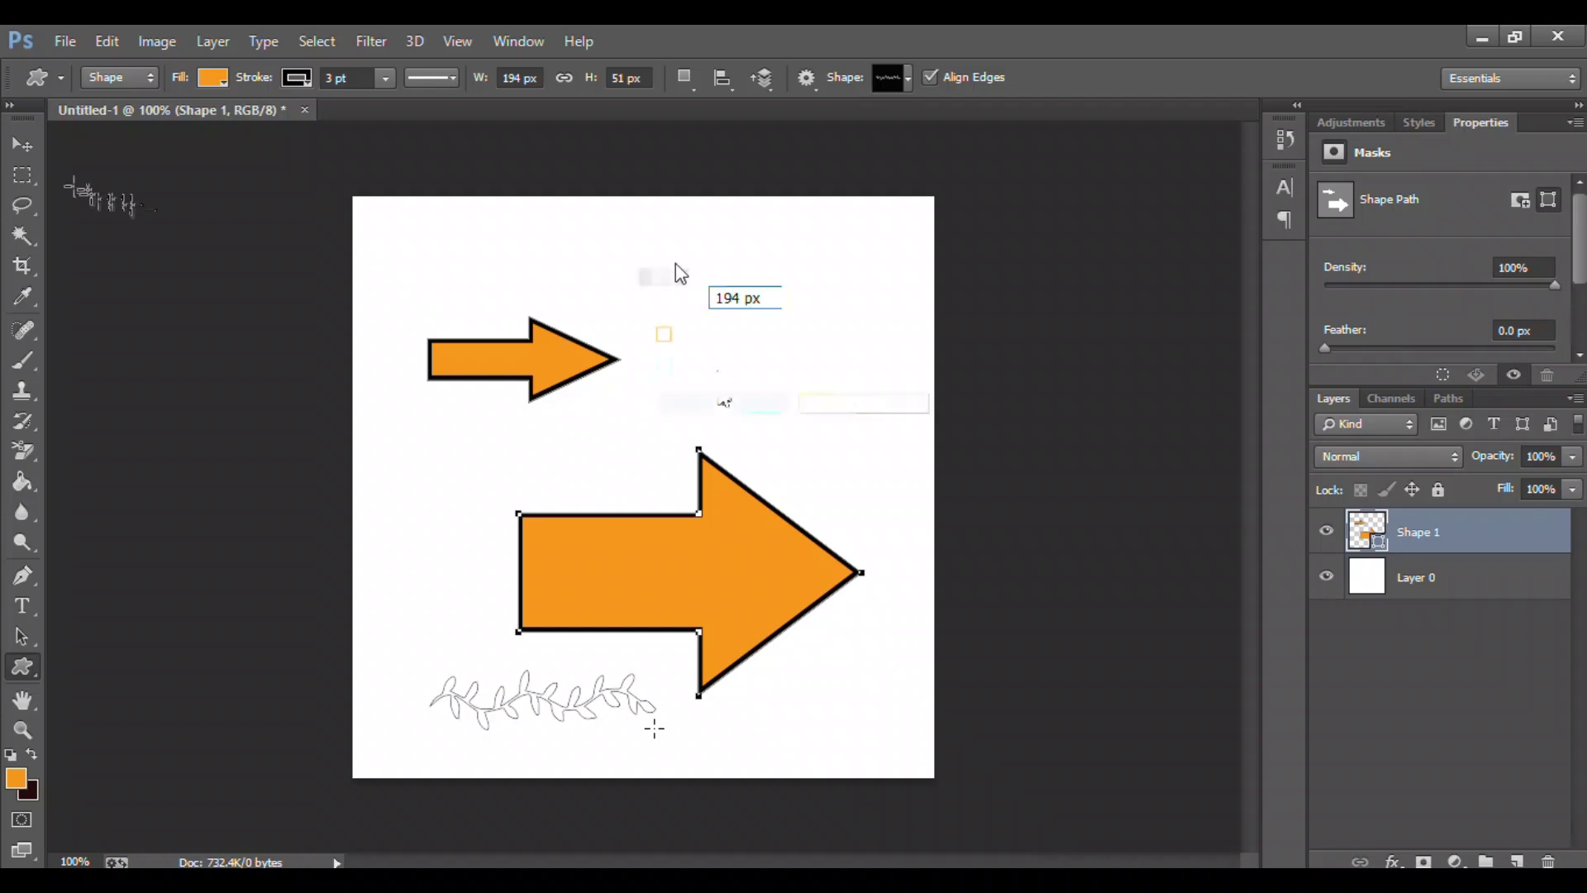
Switch to the Move tool, then go back to the Custom Shape tool
key("v")
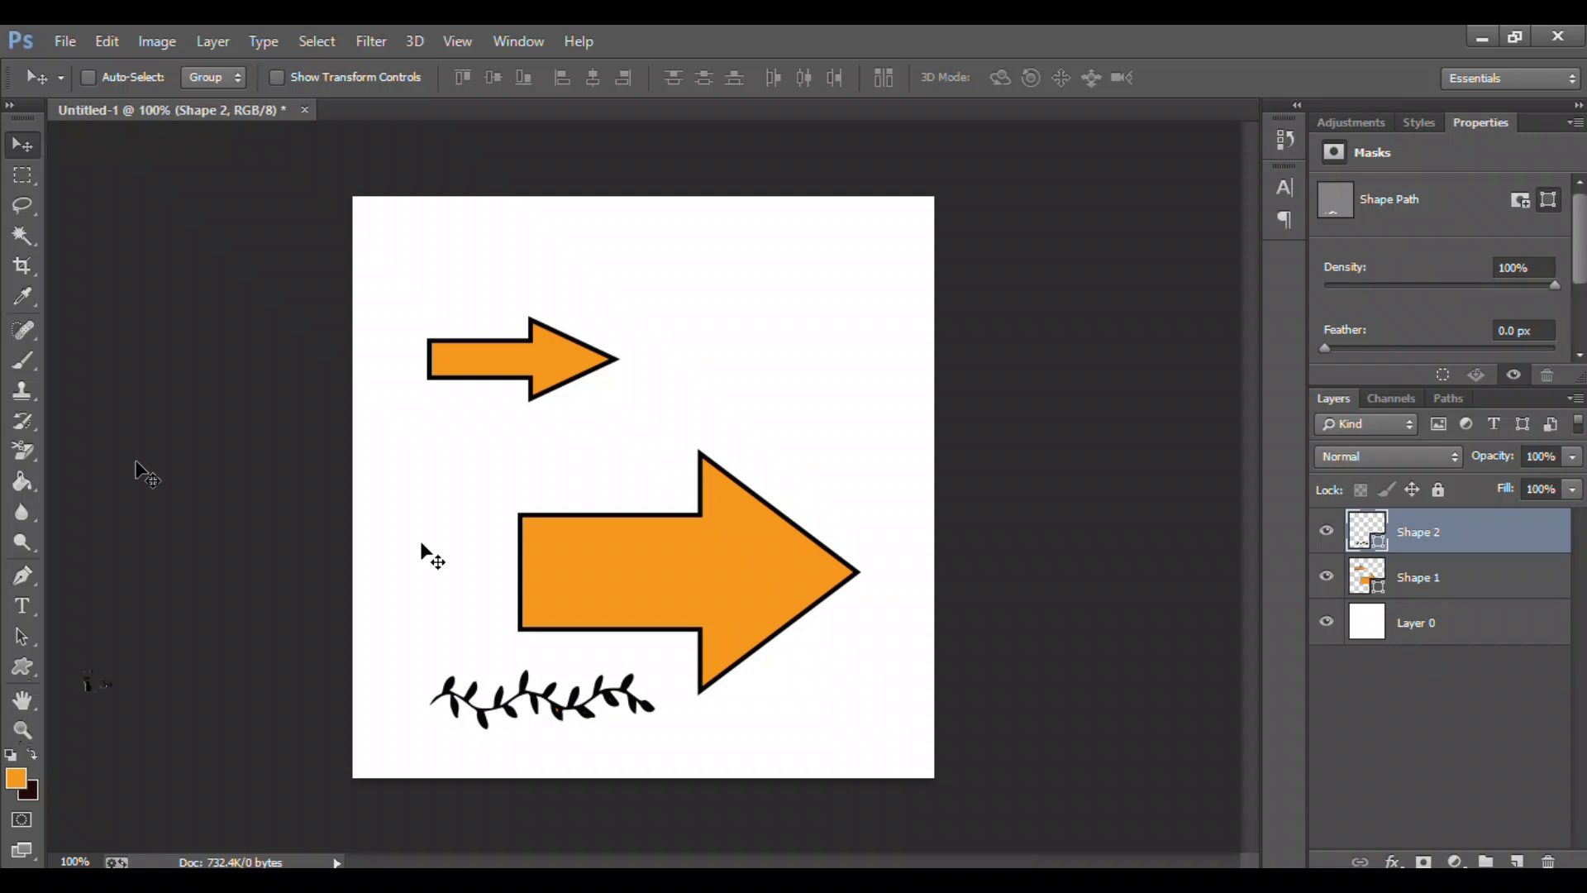
left_click(22, 667)
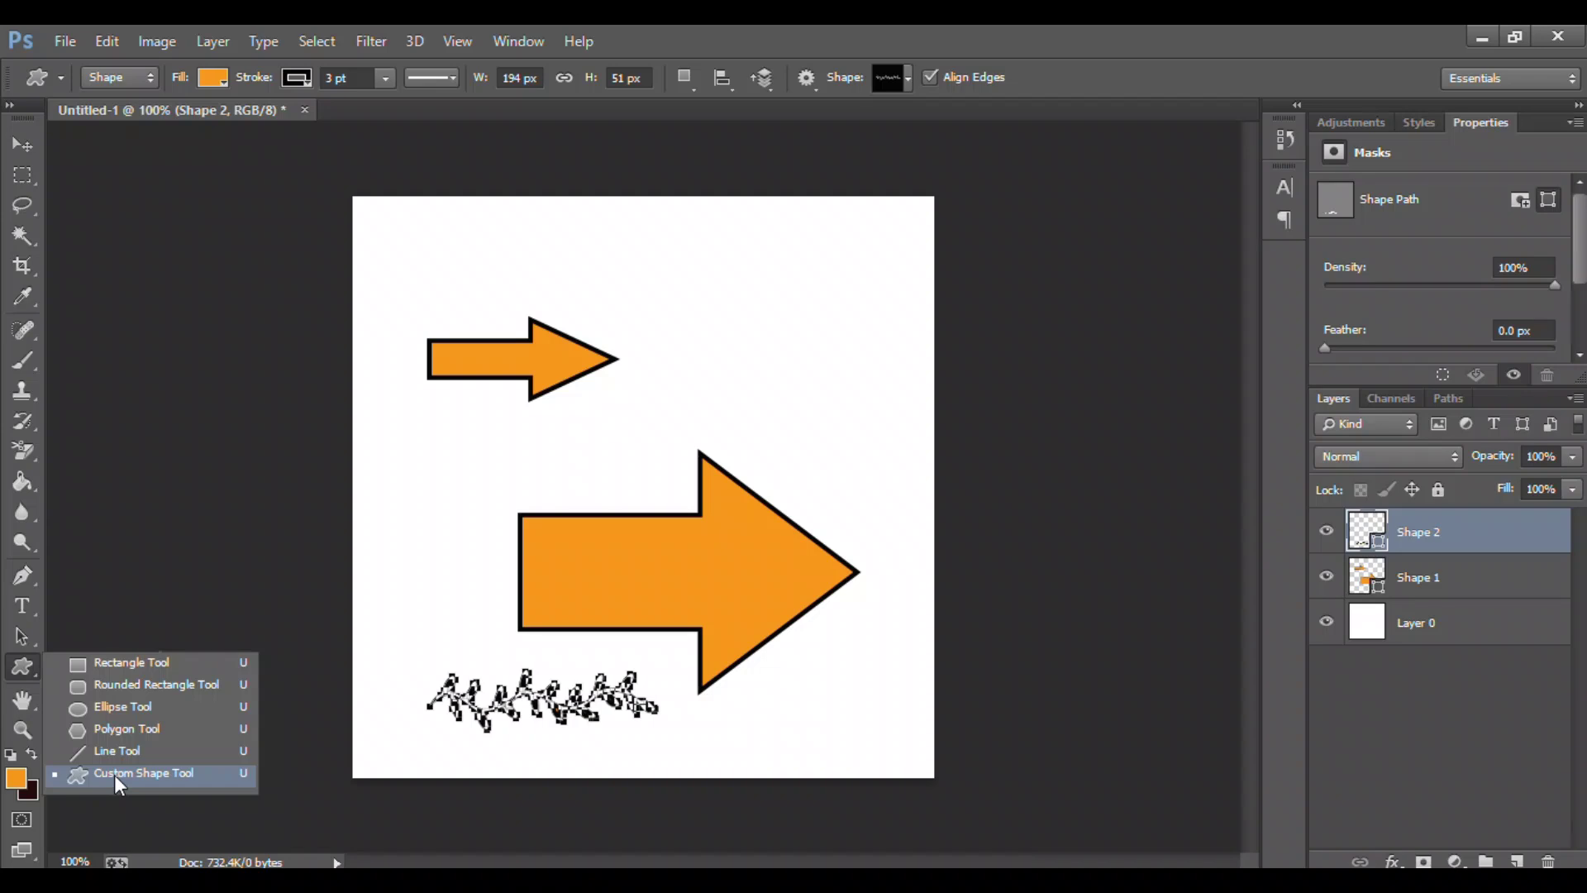
left_click(116, 777)
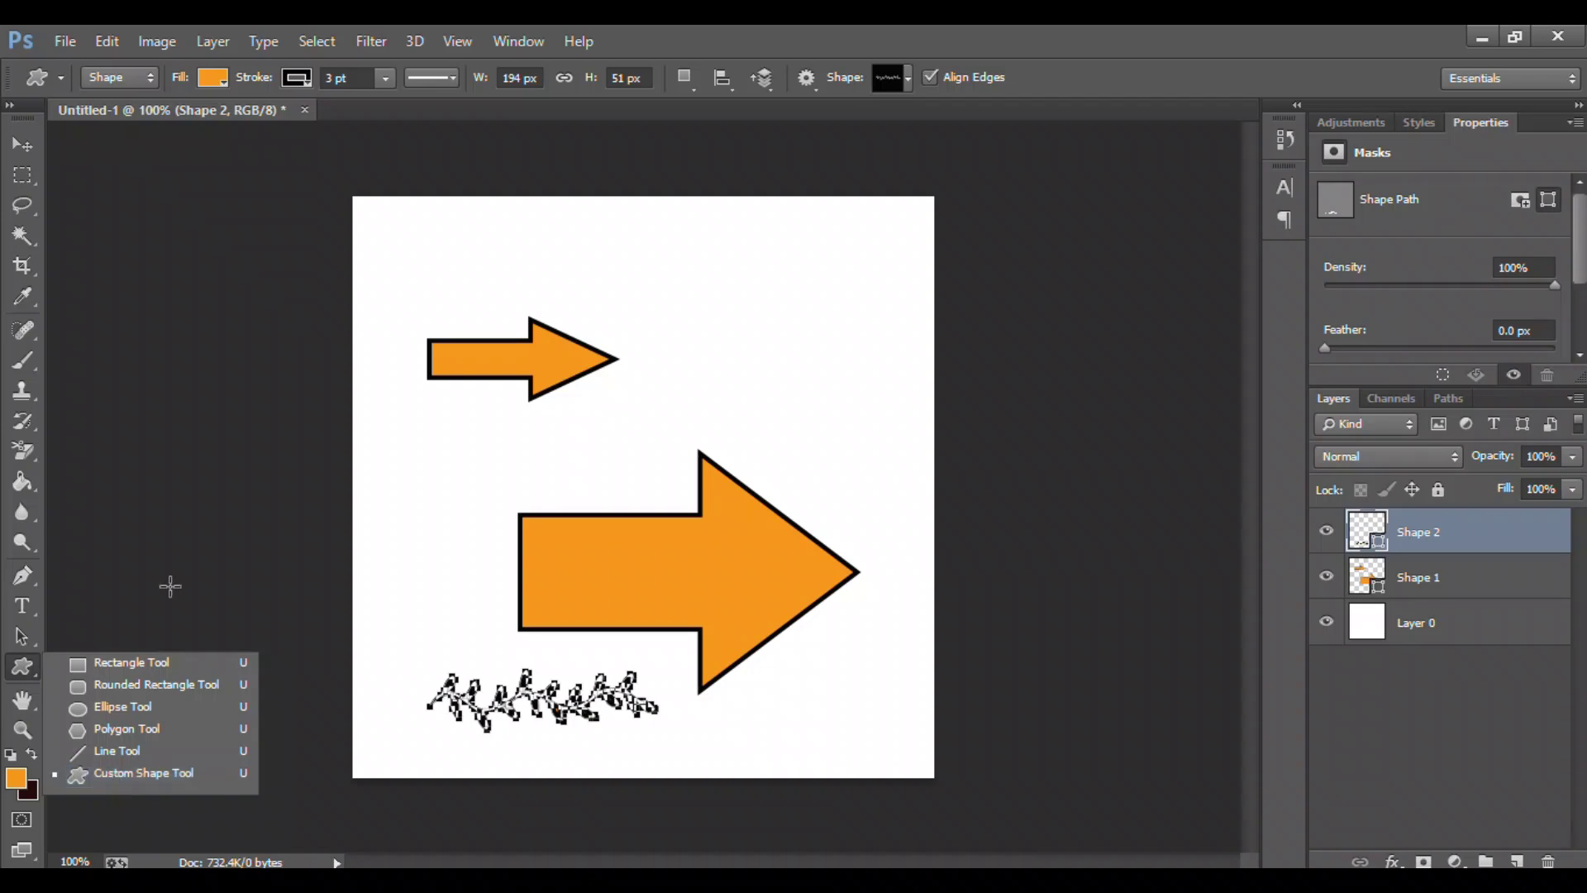